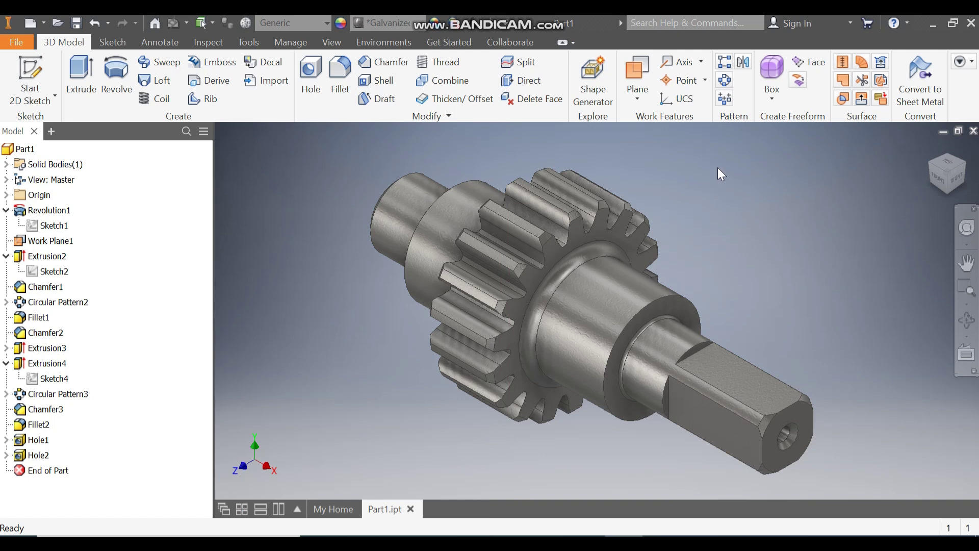
# Create a new part from the metric Standard (mm).ipt template.
pyautogui.click(24, 148)
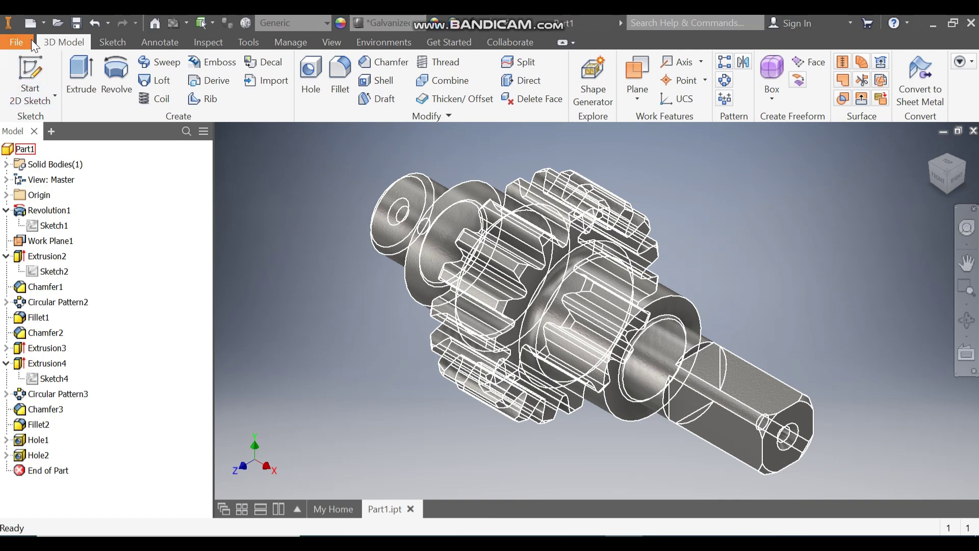
pyautogui.click(31, 23)
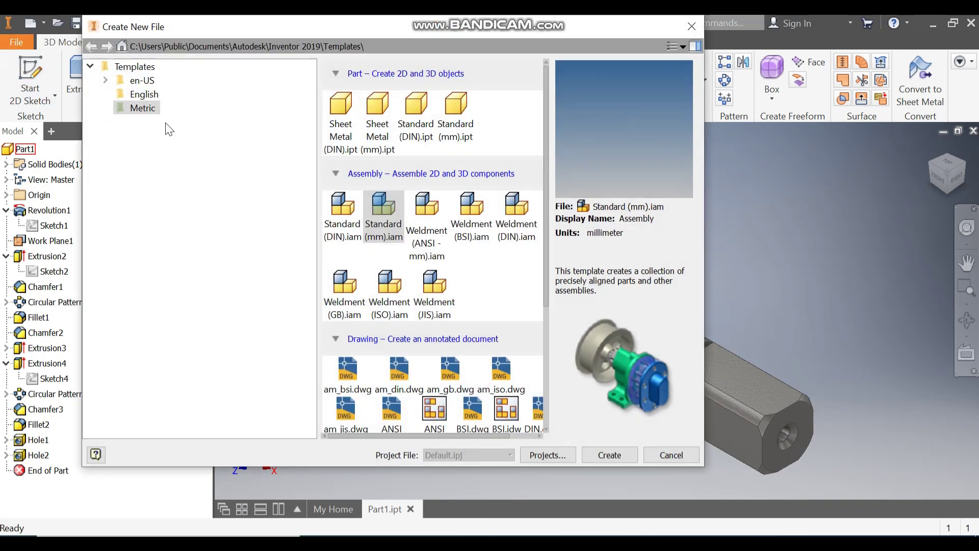
pyautogui.click(460, 111)
pyautogui.click(605, 450)
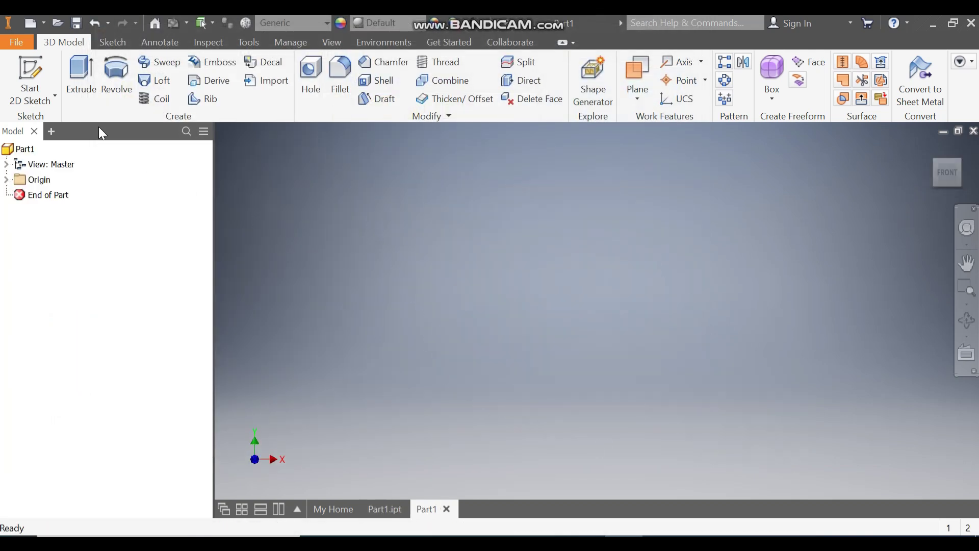
# On the XY plane, sketch connected lines from the origin: about 17 mm up, 37.5 mm across, 10 mm up and 65 mm across.
pyautogui.click(33, 75)
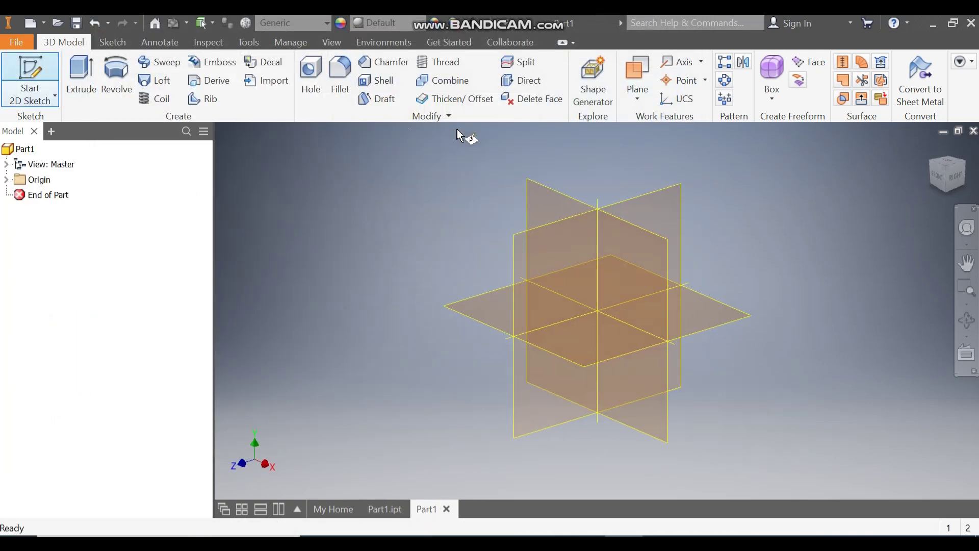
pyautogui.click(539, 194)
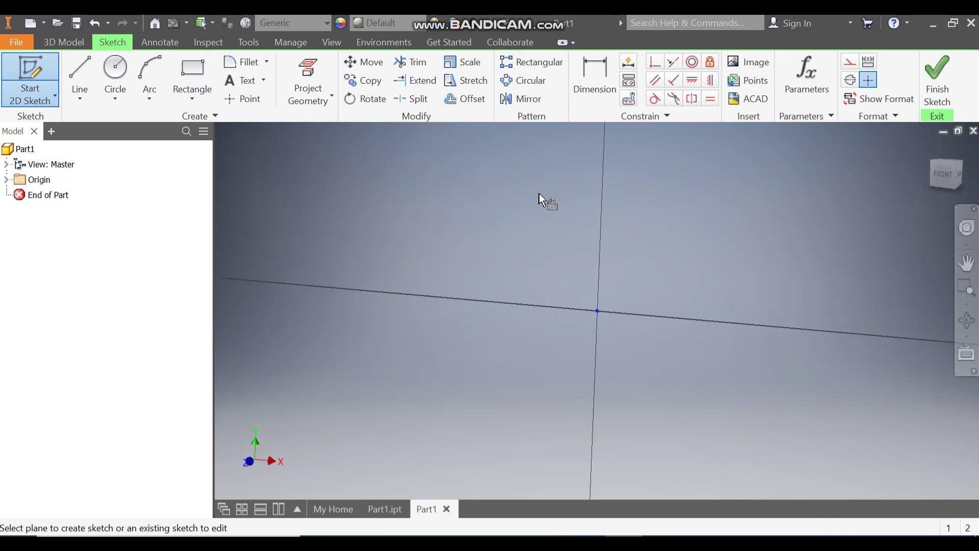
pyautogui.click(75, 68)
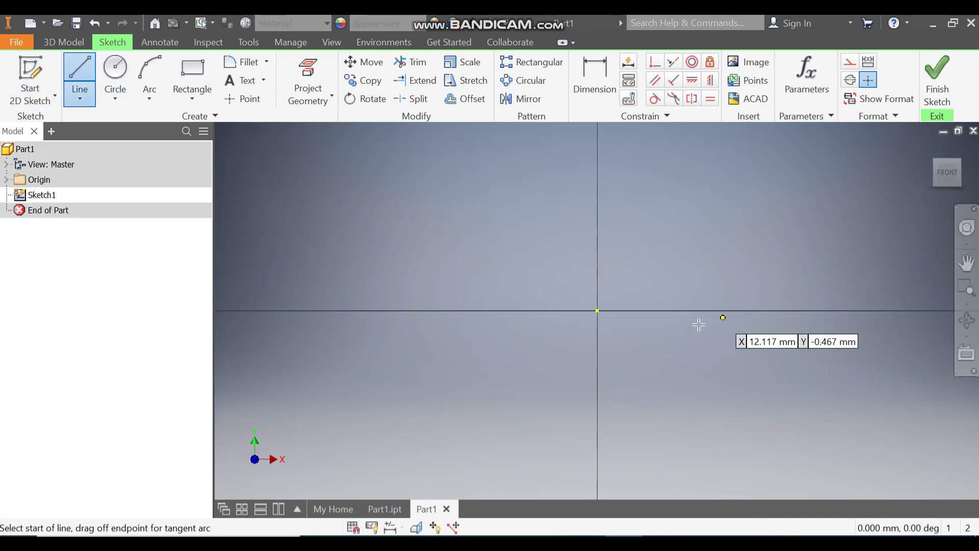
pyautogui.click(597, 310)
pyautogui.moveTo(652, 328)
pyautogui.mouseDown(button='middle')
pyautogui.moveTo(622, 356)
pyautogui.moveTo(378, 354)
pyautogui.mouseUp(button='middle')
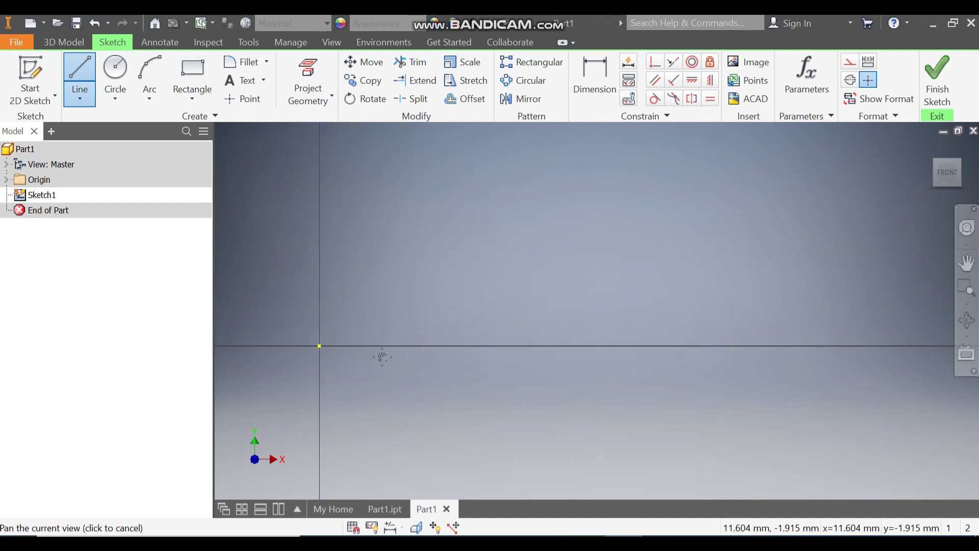
pyautogui.click(316, 252)
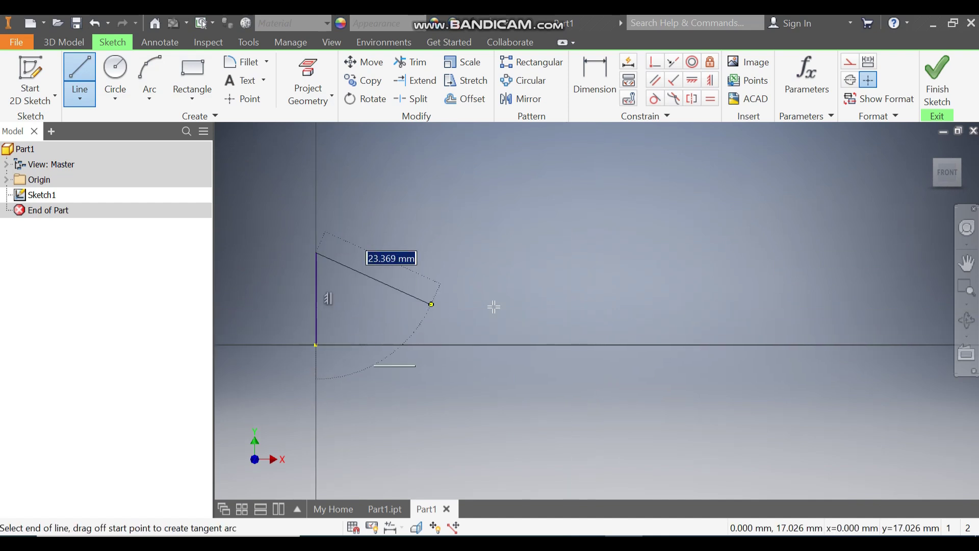
pyautogui.click(519, 253)
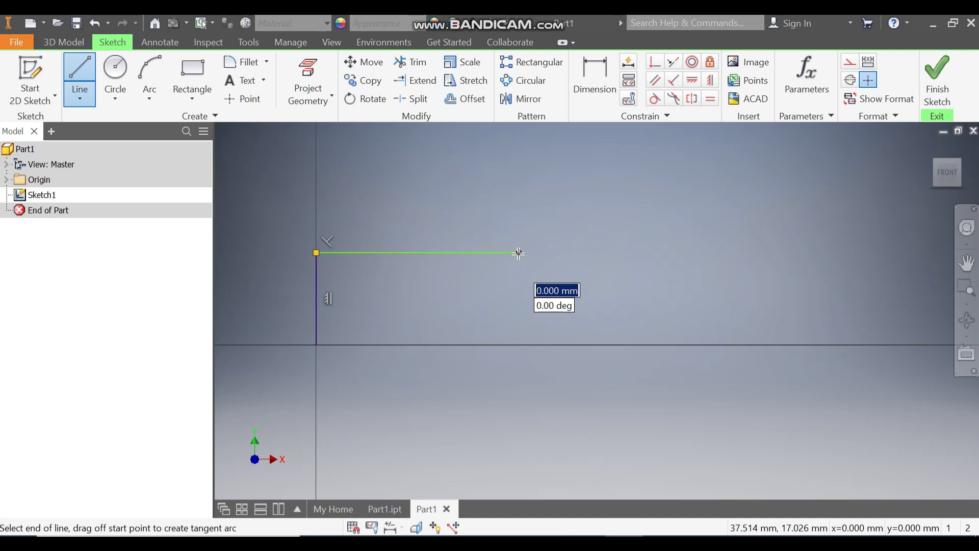
pyautogui.click(518, 197)
pyautogui.click(868, 196)
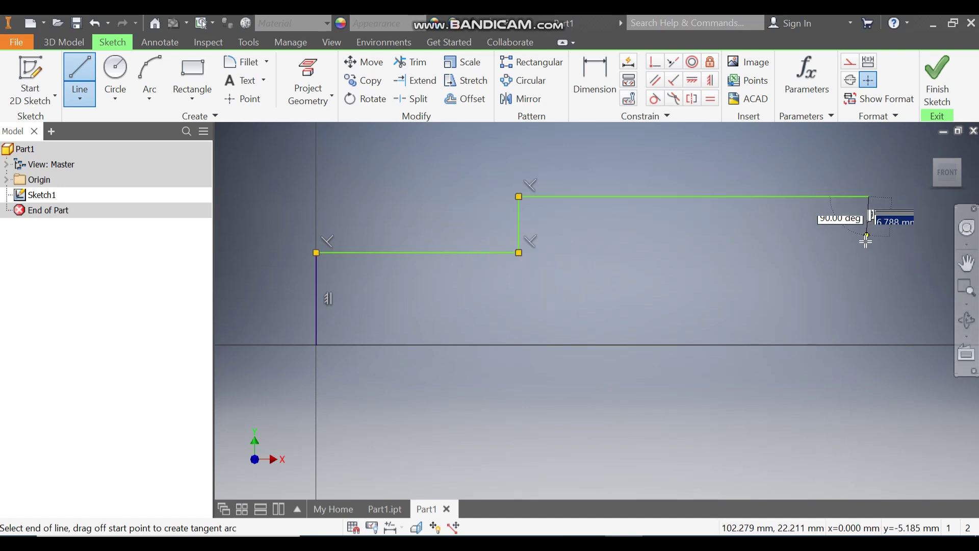
# Complete the stepped profile by stepping down, drawing a shoulder about 44 mm long, dropping to the horizontal axis and closing at the origin.
pyautogui.press('Escape')
pyautogui.scroll(-2, 870, 252)
pyautogui.moveTo(869, 252); pyautogui.dragTo(679, 249, button='middle')
pyautogui.click(679, 250)
pyautogui.click(820, 250)
pyautogui.click(820, 304)
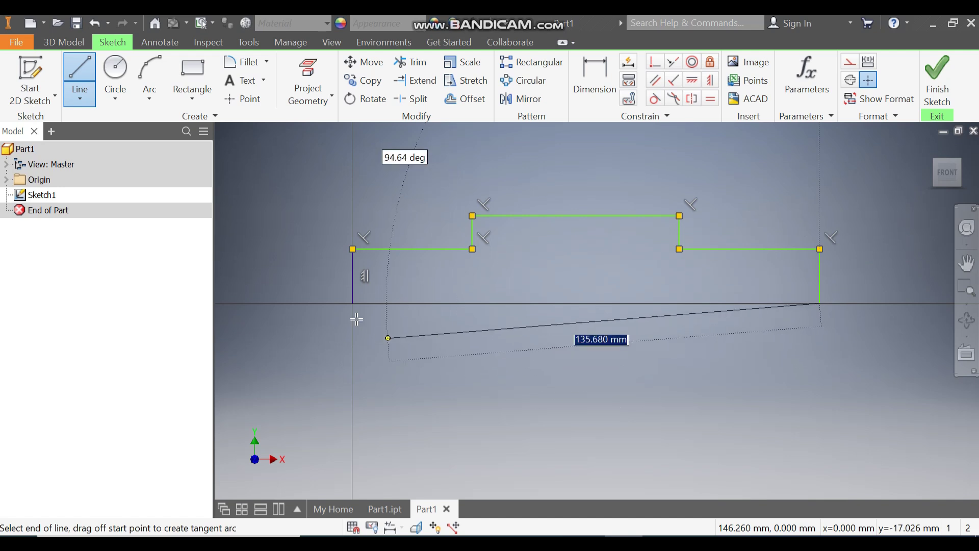
pyautogui.click(352, 304)
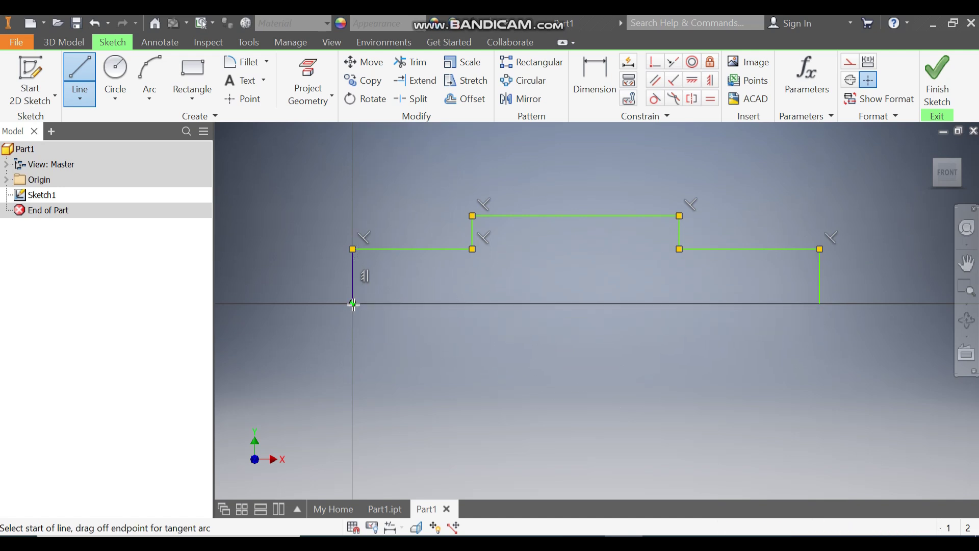
# Dimension the shoulder nearest the origin to 13 mm long and the opposite end shoulder to 32 mm long.
pyautogui.click(609, 95)
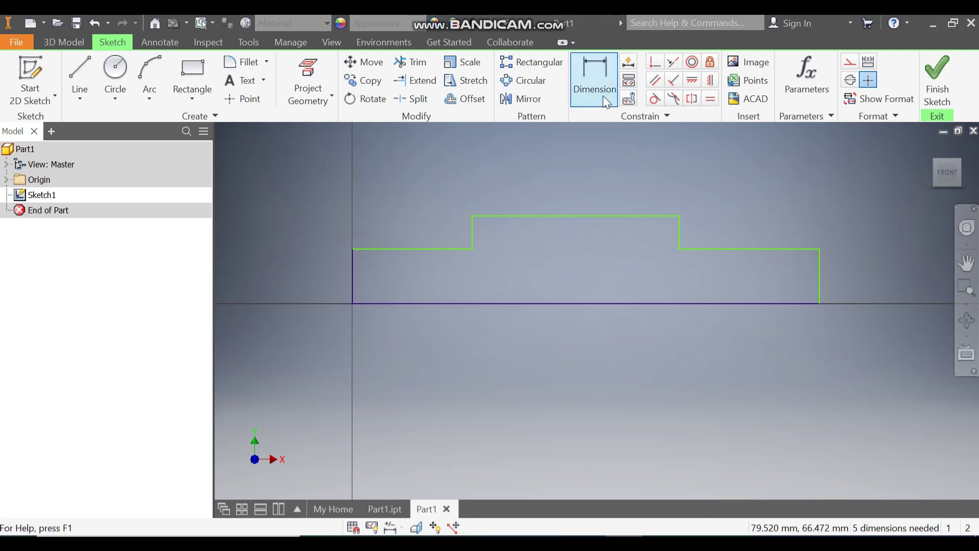
pyautogui.click(403, 250)
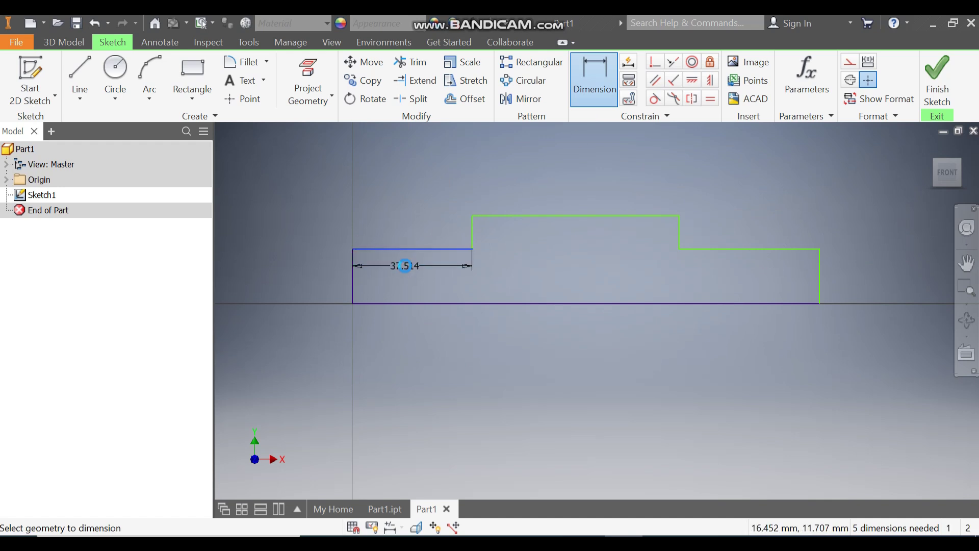
pyautogui.click(405, 266)
pyautogui.write('13')
pyautogui.press('Return')
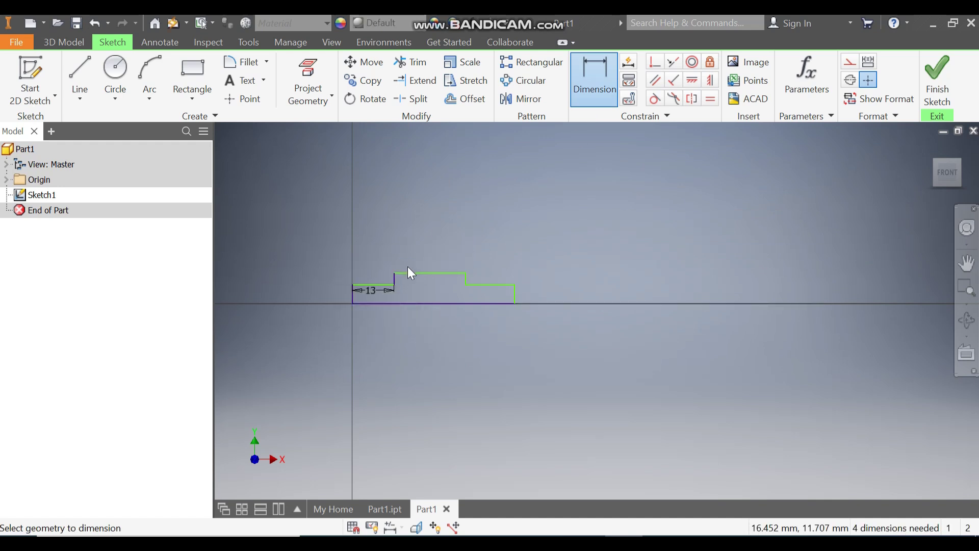
pyautogui.click(506, 284)
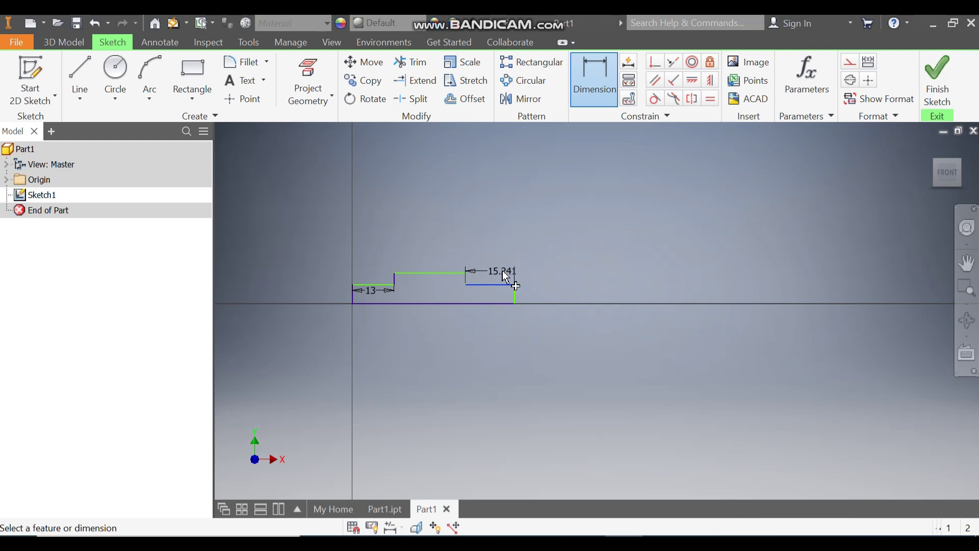
pyautogui.click(507, 280)
pyautogui.write('32')
pyautogui.press('Return')
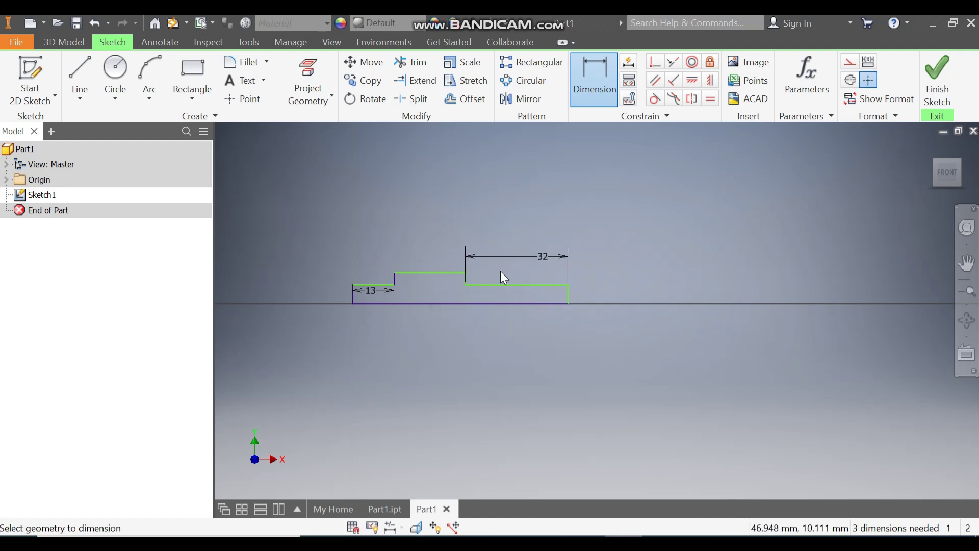
# Dimension the profile's overall length to 92 mm and the height of its end edge at the origin to 7.5 mm.
pyautogui.click(482, 305)
pyautogui.click(476, 338)
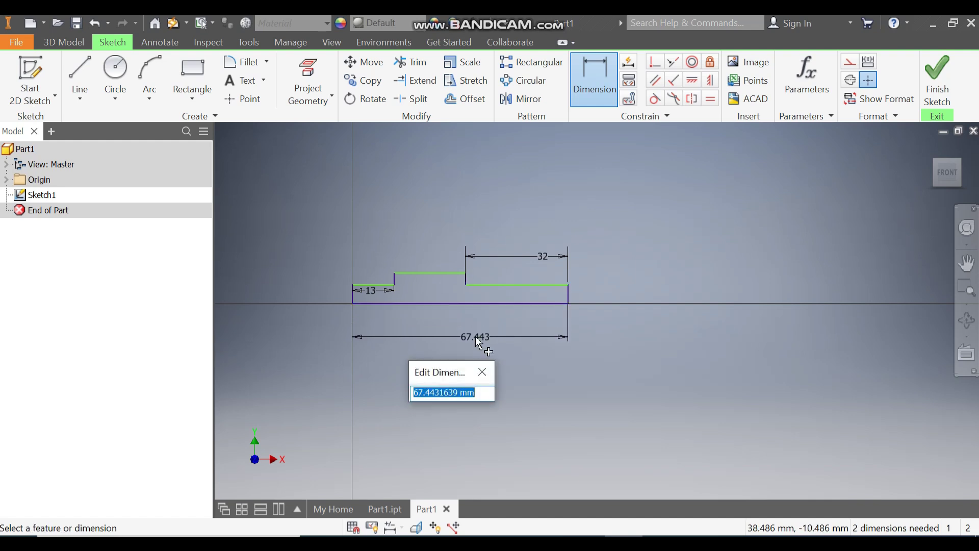
pyautogui.write('92')
pyautogui.press('Return')
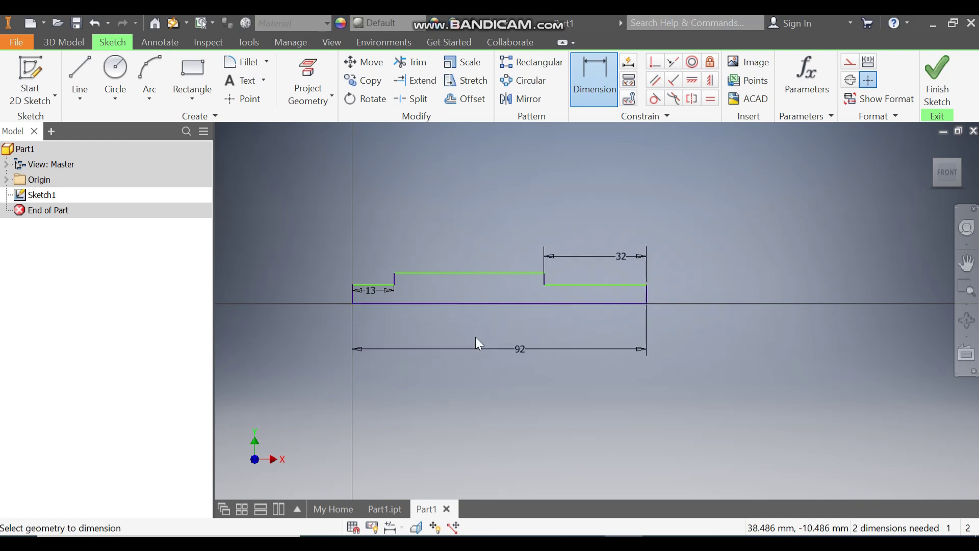
pyautogui.scroll(3, 338, 296)
pyautogui.click(365, 288)
pyautogui.click(332, 289)
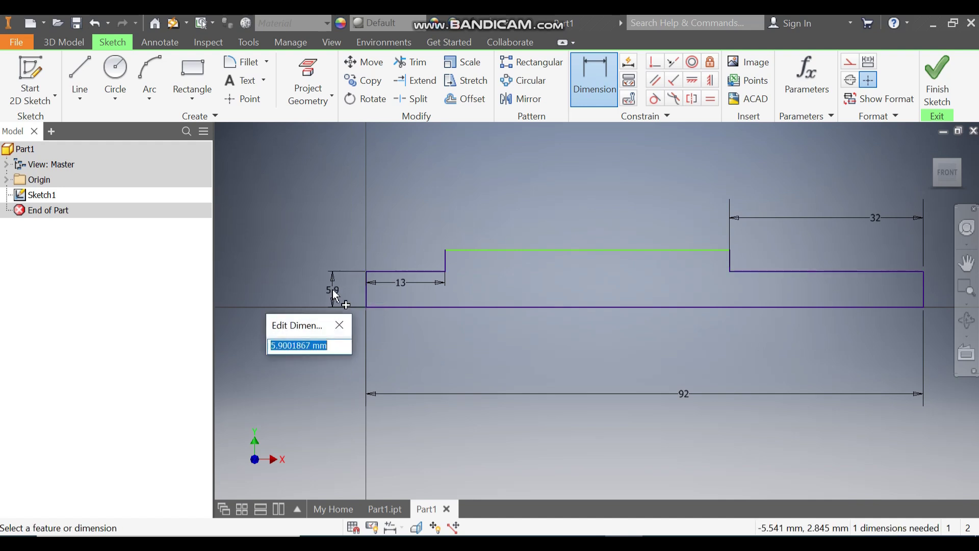
pyautogui.write('7.5')
pyautogui.press('Return')
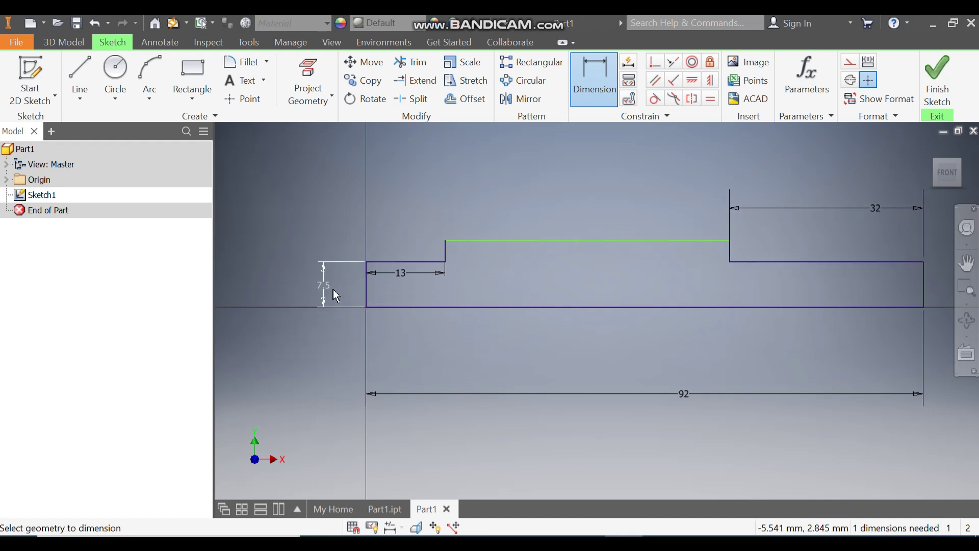
# Dimension the height of the raised middle section above the base line to 11.5 mm.
pyautogui.click(517, 240)
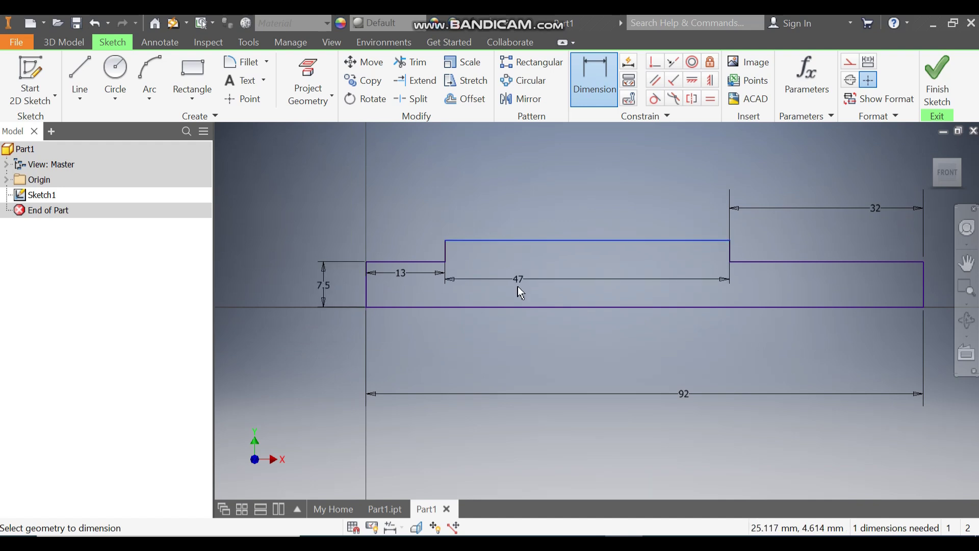
pyautogui.click(518, 307)
pyautogui.click(524, 286)
pyautogui.write('11.5')
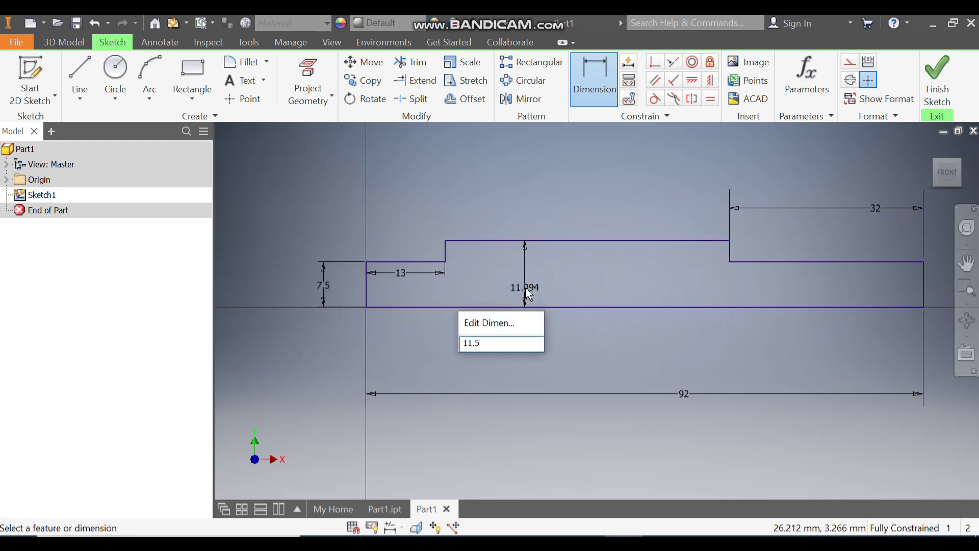
pyautogui.press('Return')
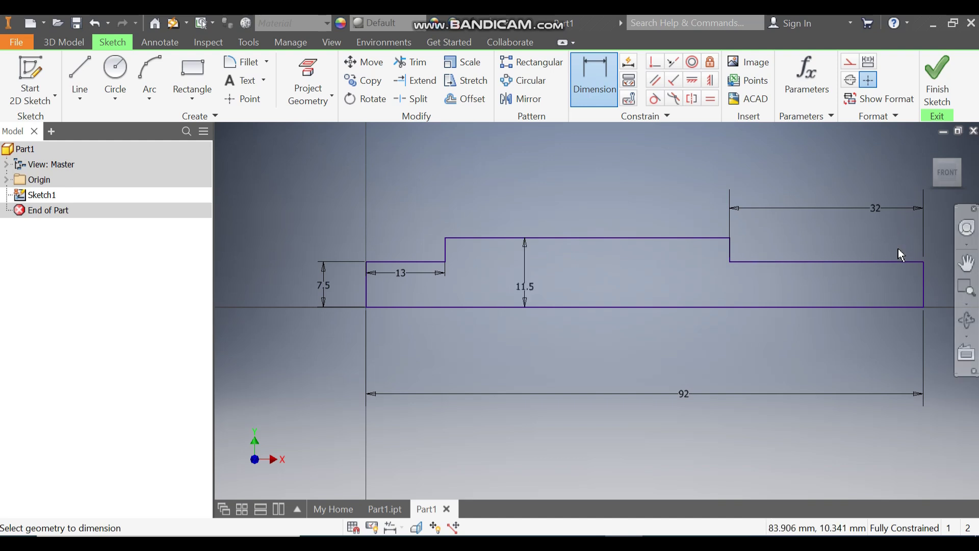
pyautogui.click(870, 262)
pyautogui.click(870, 307)
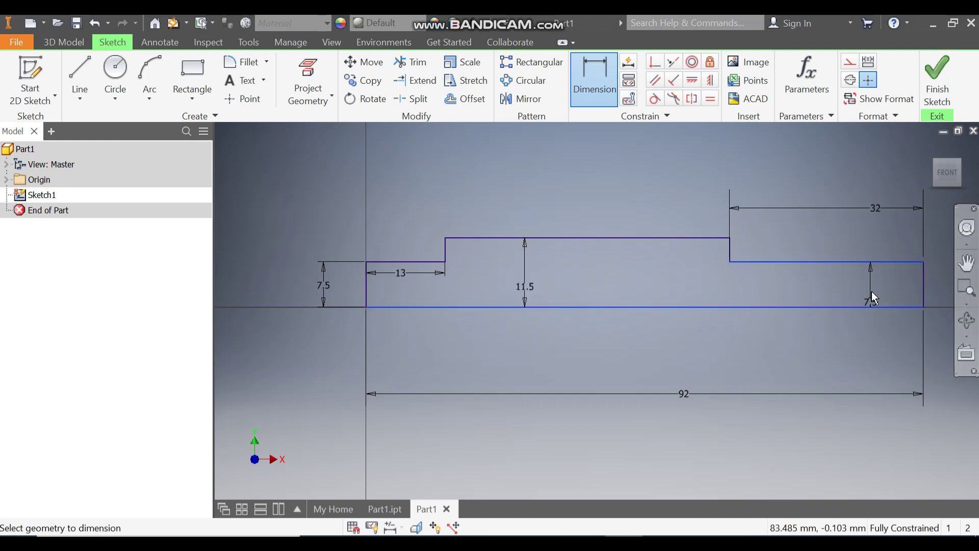
pyautogui.press('Escape')
pyautogui.press('Escape')
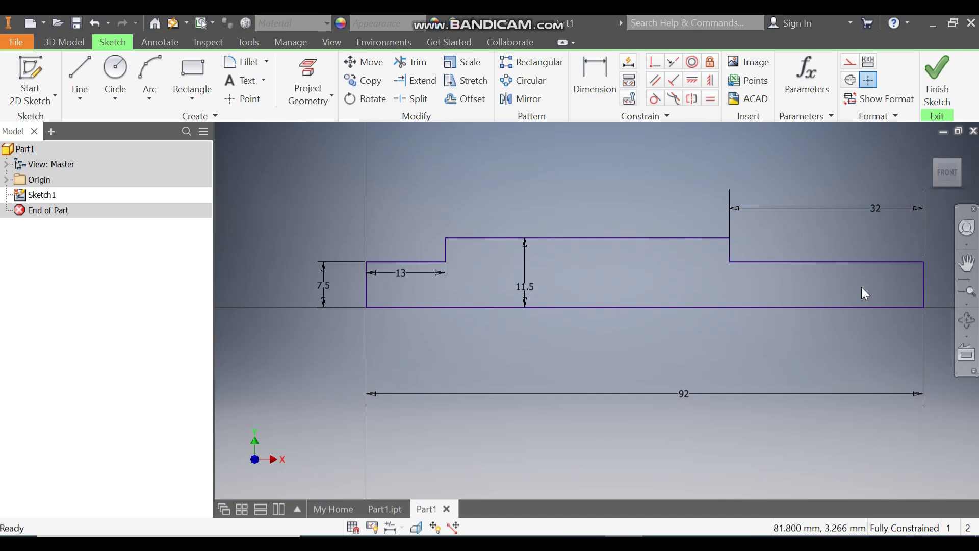
# Finish the sketch and revolve the profile fully around its base line into a solid stepped shaft.
pyautogui.click(930, 72)
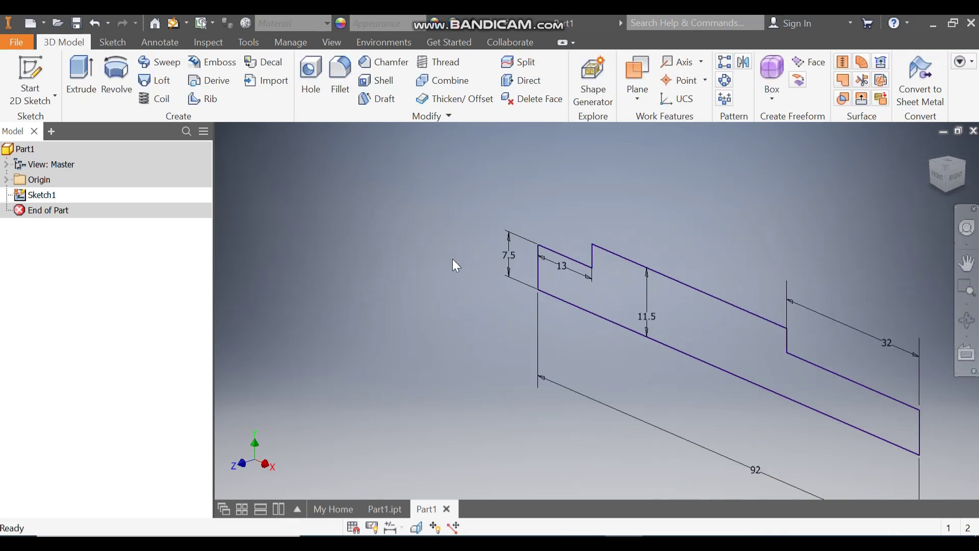
pyautogui.click(116, 77)
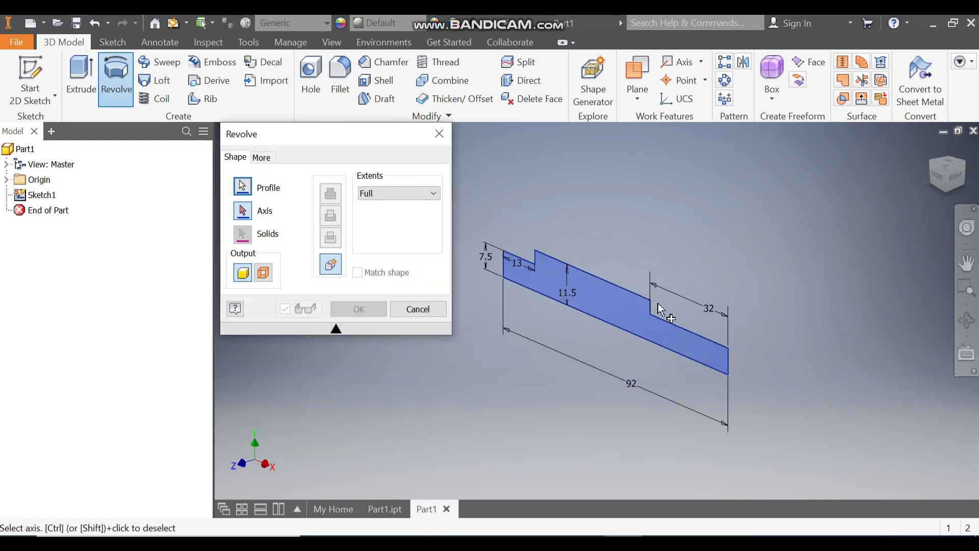
pyautogui.click(613, 329)
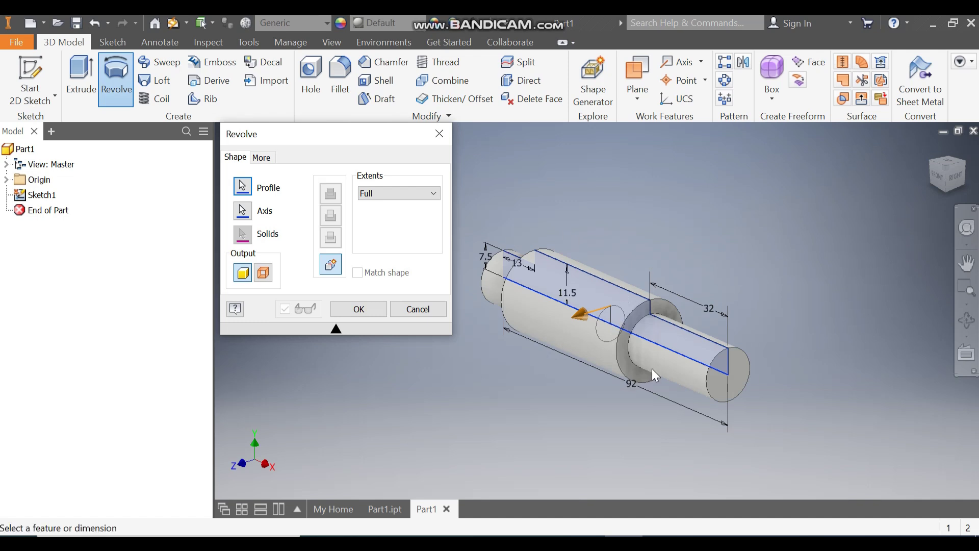
pyautogui.click(379, 309)
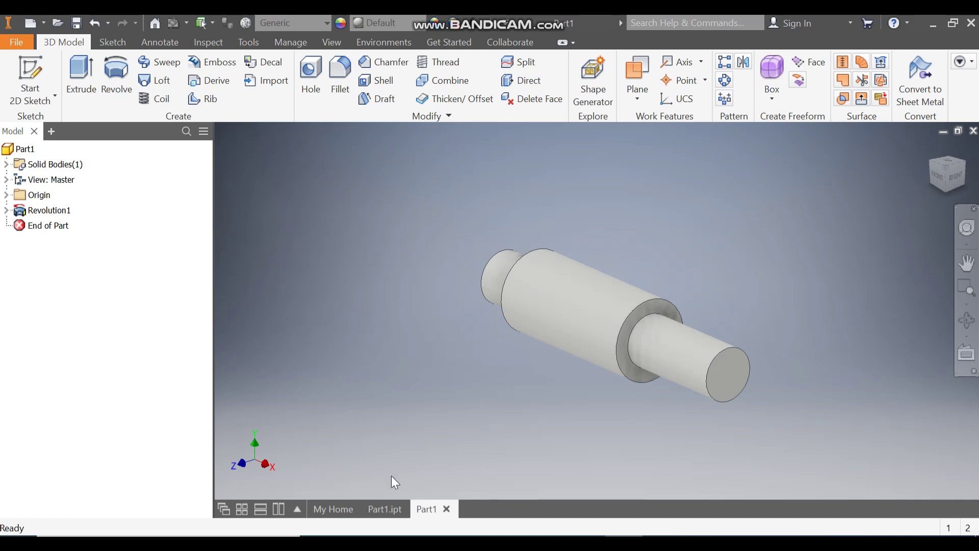
# Create a work plane offset -50 mm from the end face of the longer, 32 mm shaft journal, and select that plane.
pyautogui.click(639, 98)
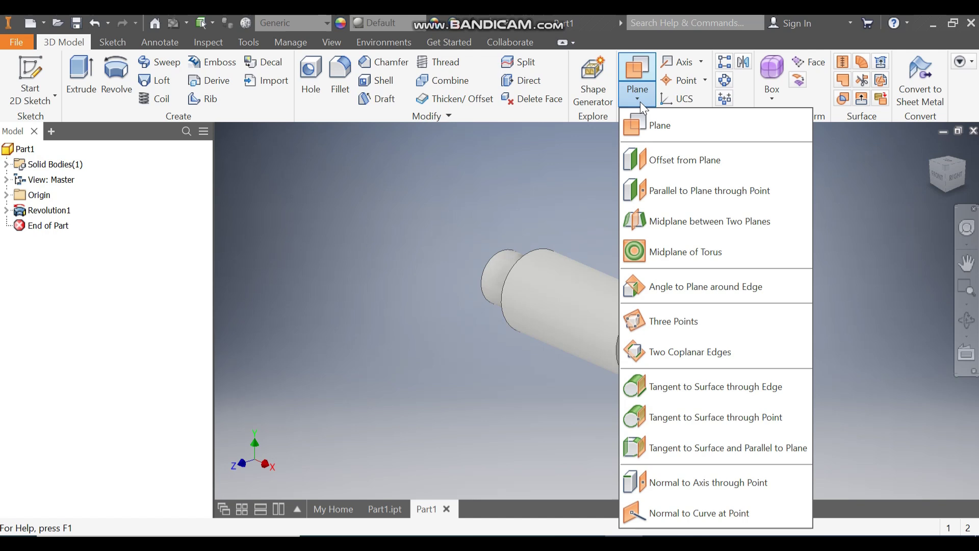
pyautogui.click(702, 159)
pyautogui.click(738, 363)
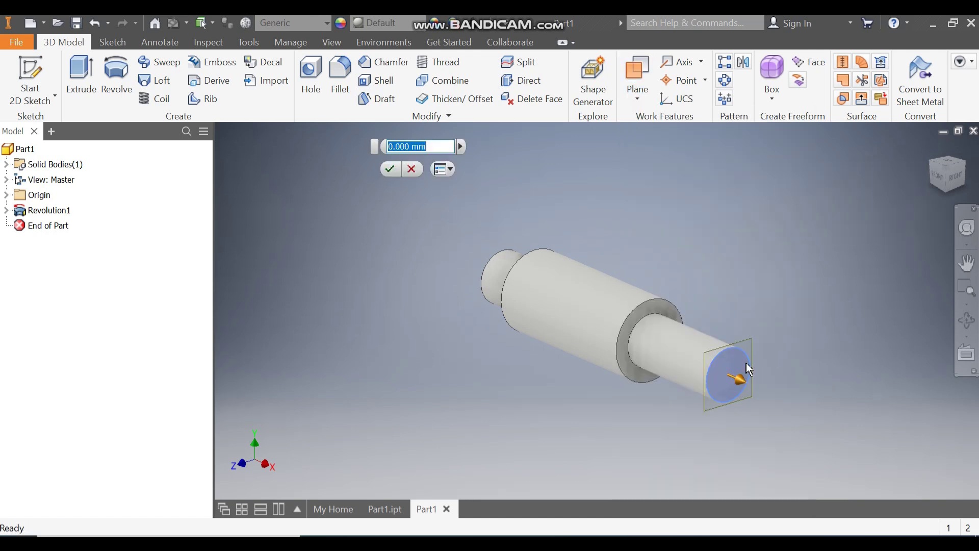
pyautogui.write('-50')
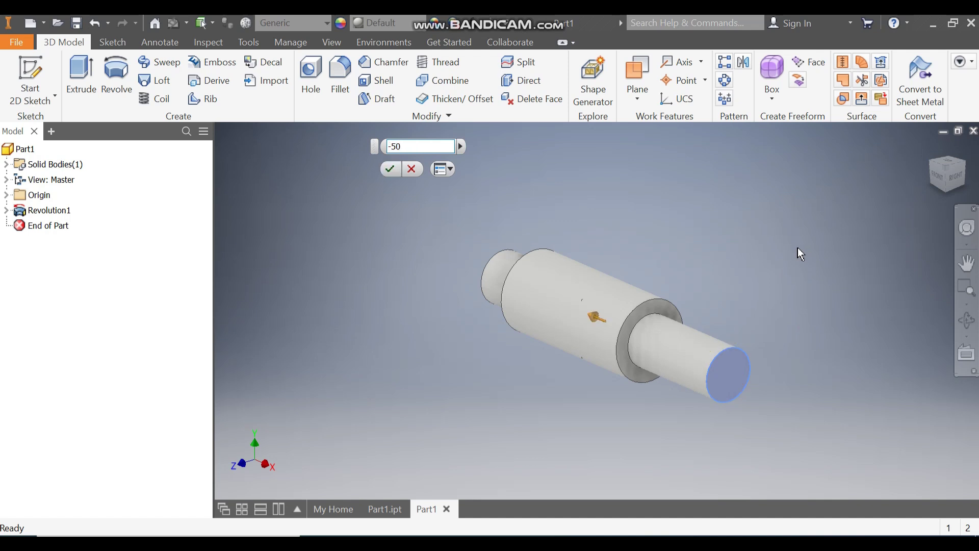
pyautogui.click(389, 171)
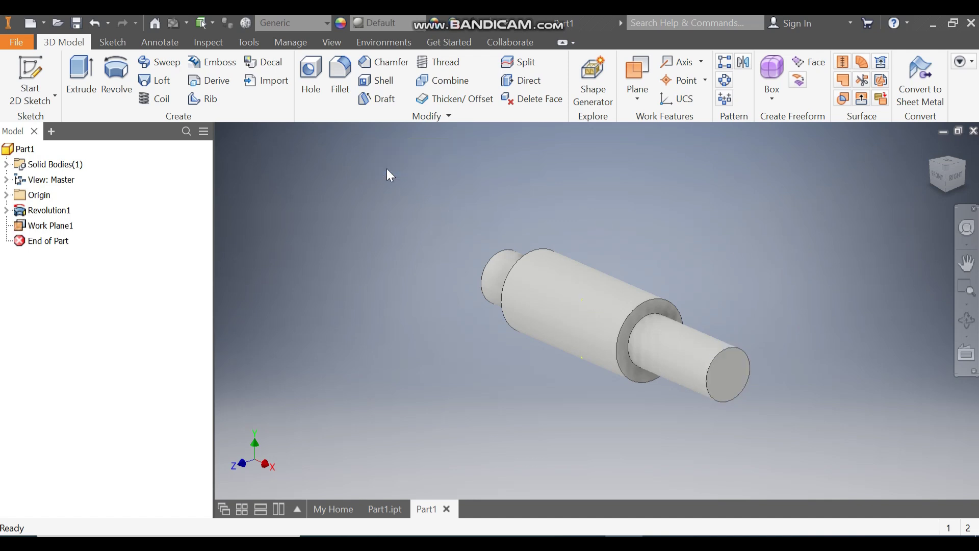
pyautogui.click(55, 228)
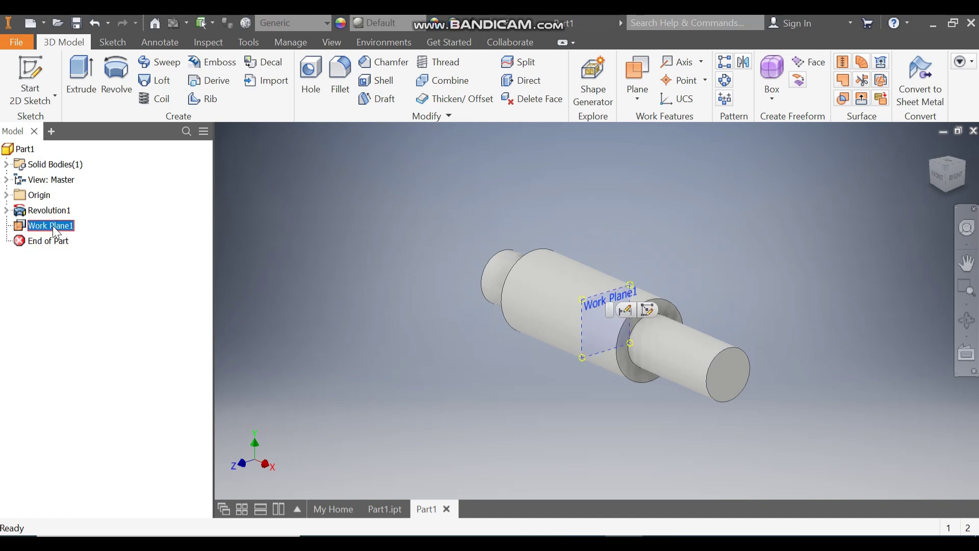
# Start a sketch on the offset work plane and draw a 31 mm diameter circle centred on the shaft axis.
pyautogui.click(648, 310)
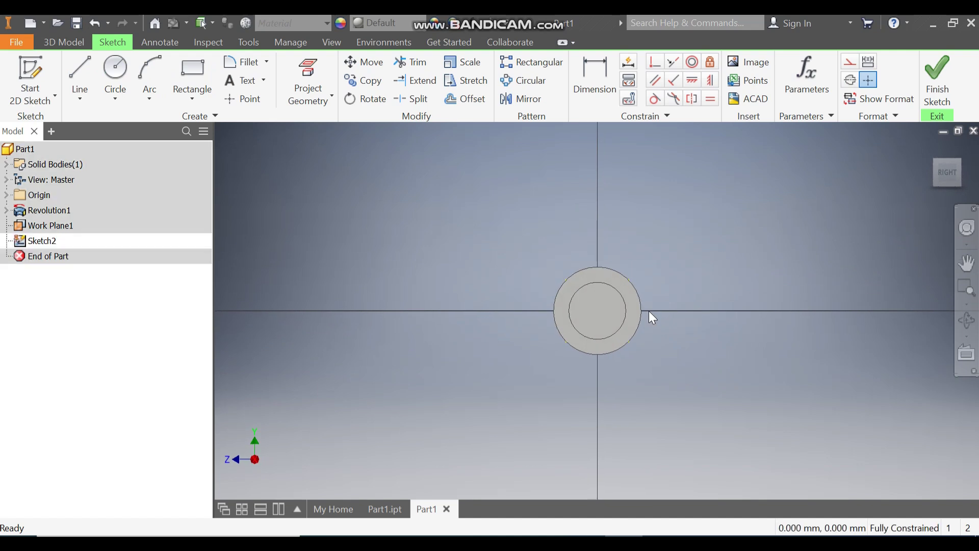
pyautogui.click(121, 71)
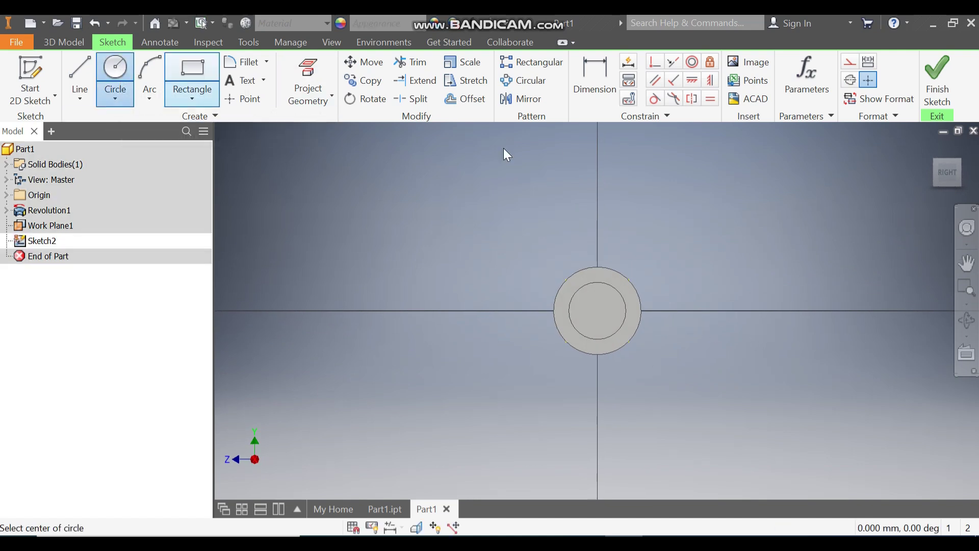
pyautogui.click(597, 310)
pyautogui.write('31')
pyautogui.press('Return')
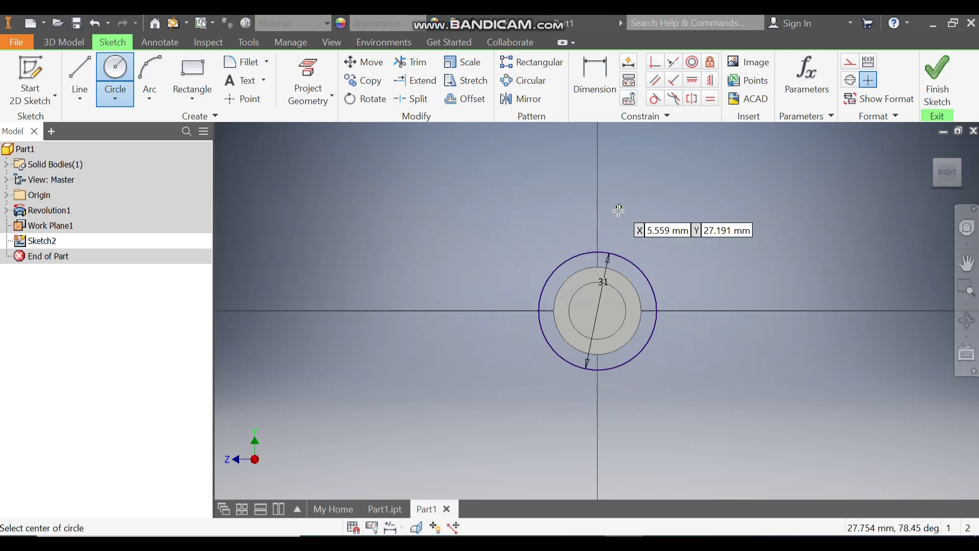
# Draw two more circles concentric with the first, with diameters of 36 mm and 51 mm.
pyautogui.click(597, 310)
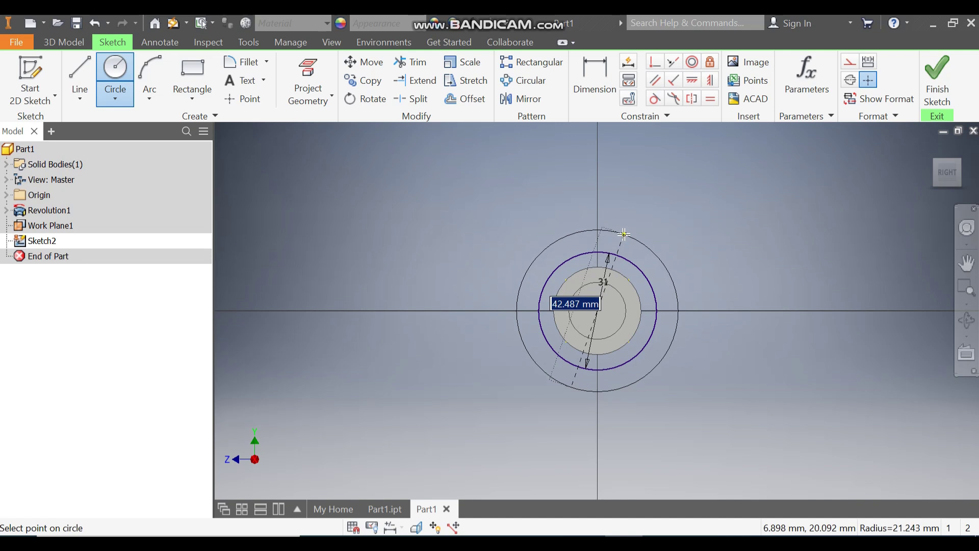
pyautogui.write('36')
pyautogui.press('Return')
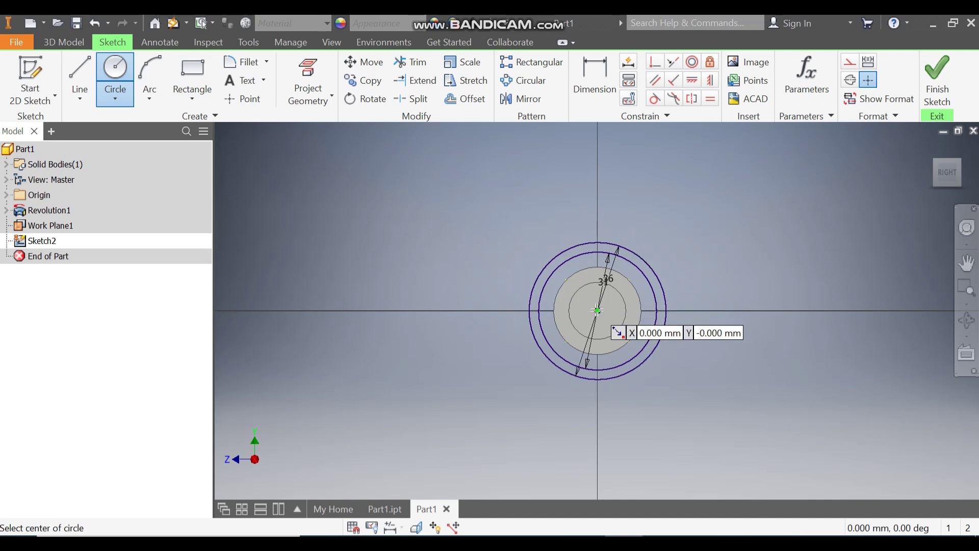
pyautogui.click(597, 310)
pyautogui.write('51')
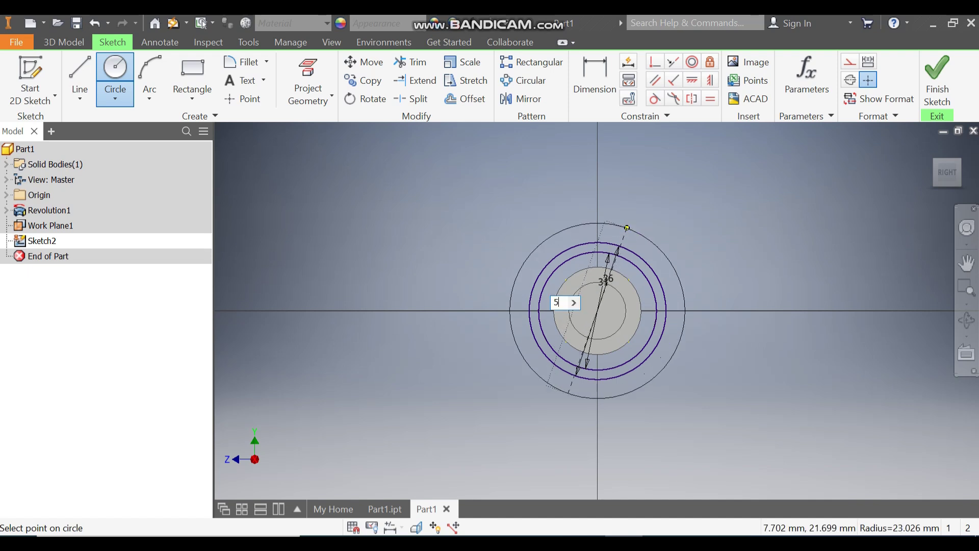
pyautogui.press('Return')
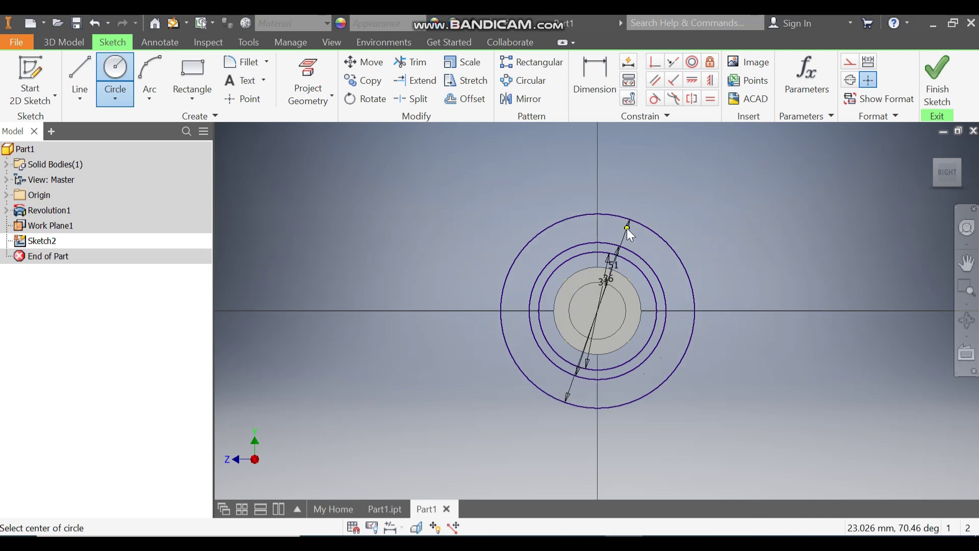
pyautogui.press('Escape')
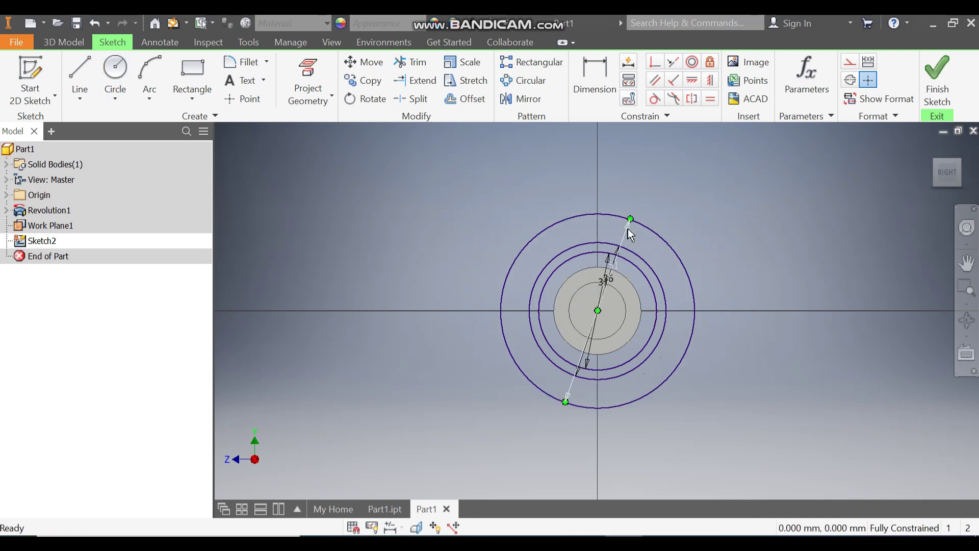
# Set the outermost circle's diameter to 41 mm.
pyautogui.doubleClick(616, 263)
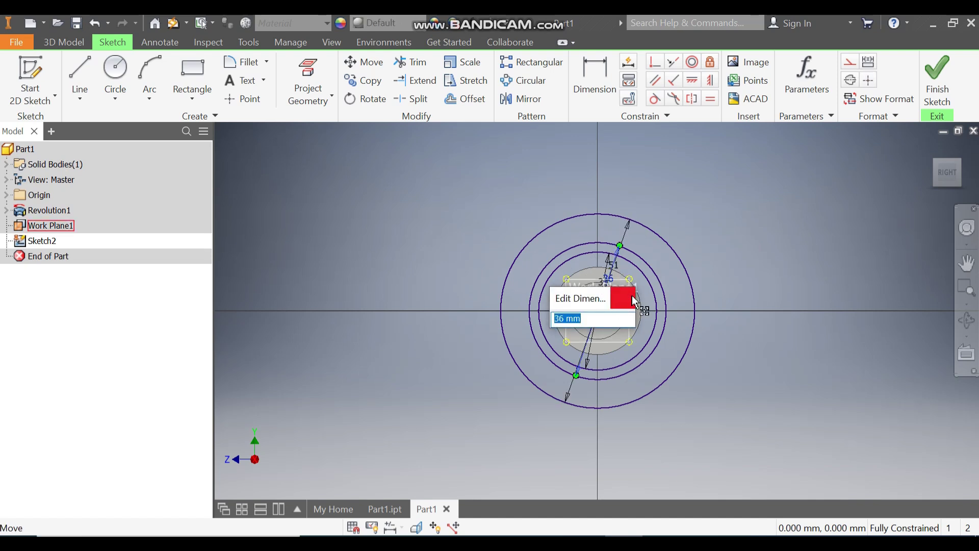
pyautogui.click(622, 298)
pyautogui.scroll(5, 616, 262)
pyautogui.doubleClick(626, 240)
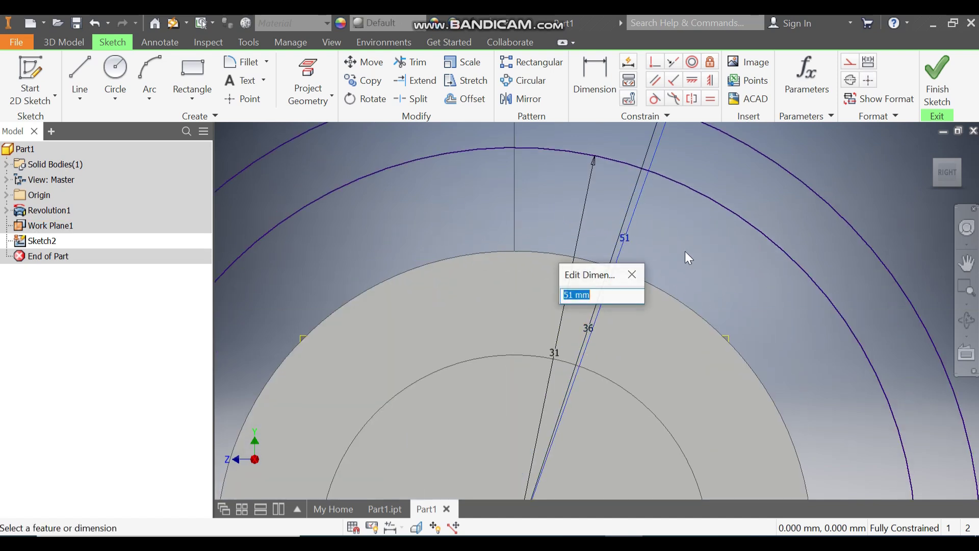
pyautogui.write('41')
pyautogui.press('Return')
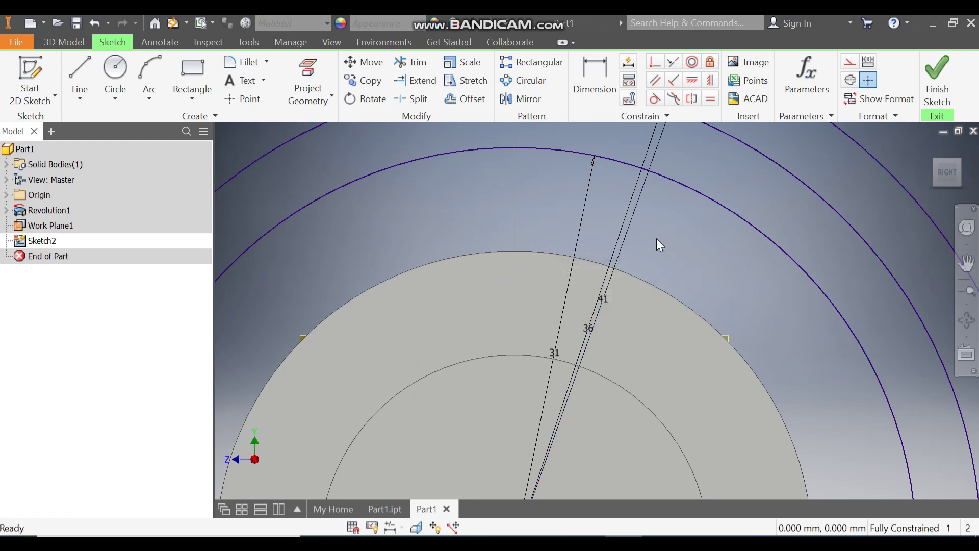
# Draw a three-point arc of about 2.9 mm radius from the 41 mm circle, left of the vertical axis, down towards the 36 mm circle.
pyautogui.scroll(-3, 643, 234)
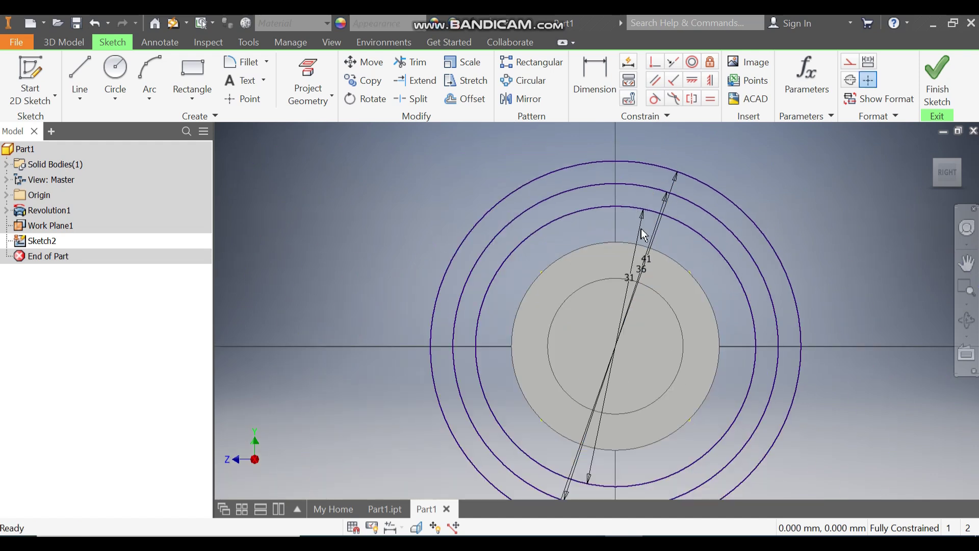
pyautogui.click(149, 97)
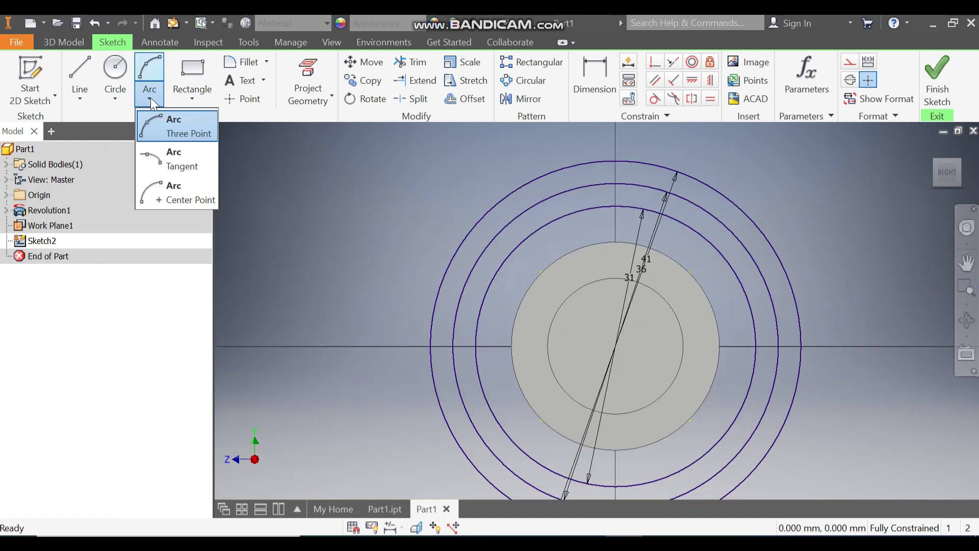
pyautogui.click(183, 126)
pyautogui.scroll(2, 599, 179)
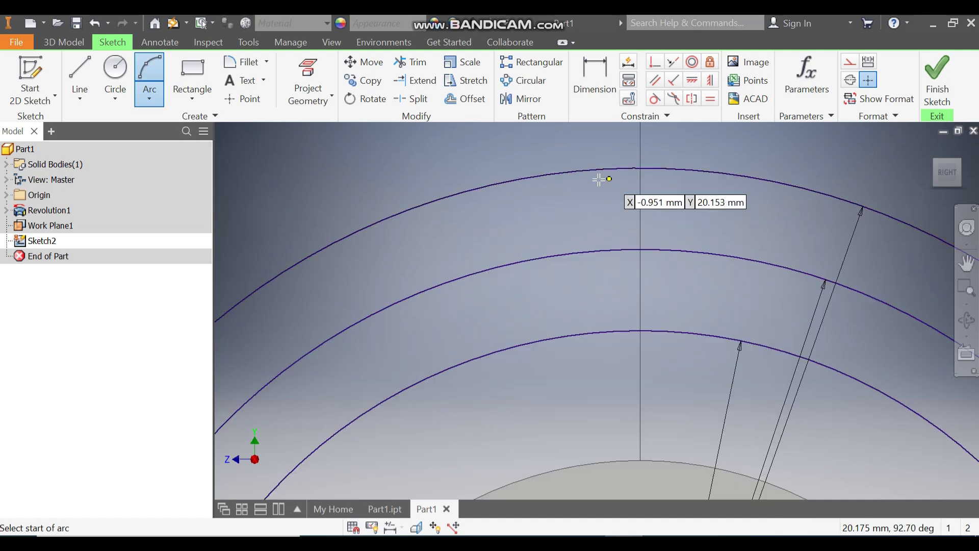
pyautogui.click(551, 174)
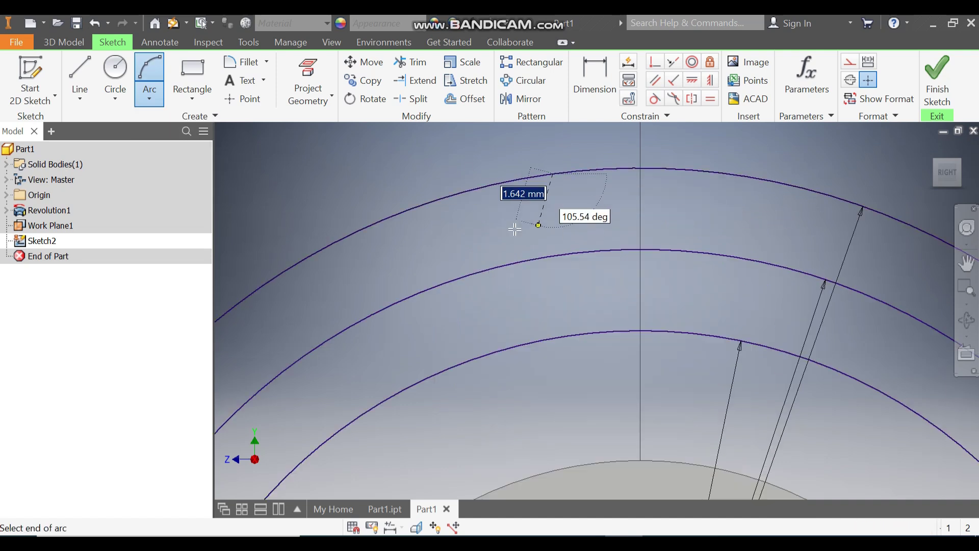
pyautogui.click(516, 232)
pyautogui.press('Escape')
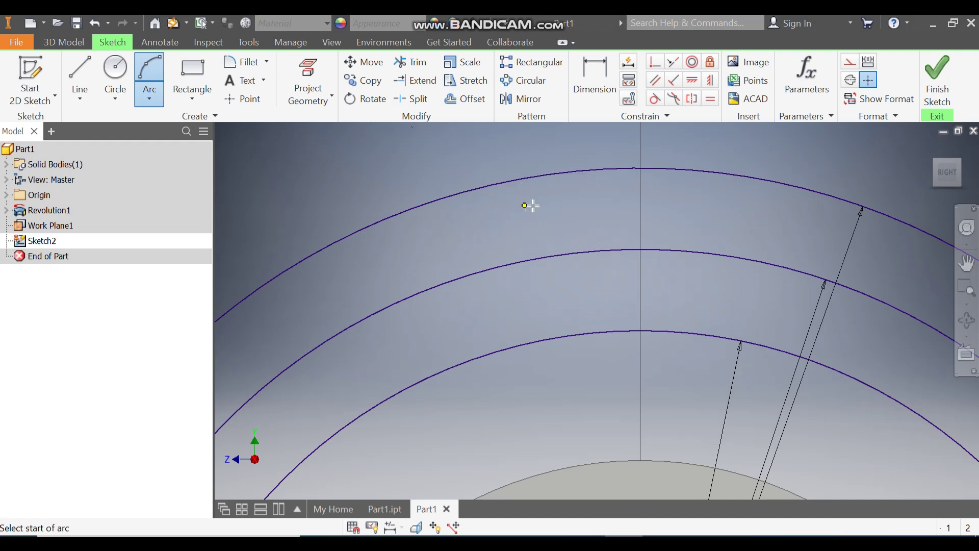
# Dimension the arc's radius to 4.5 mm.
pyautogui.click(606, 82)
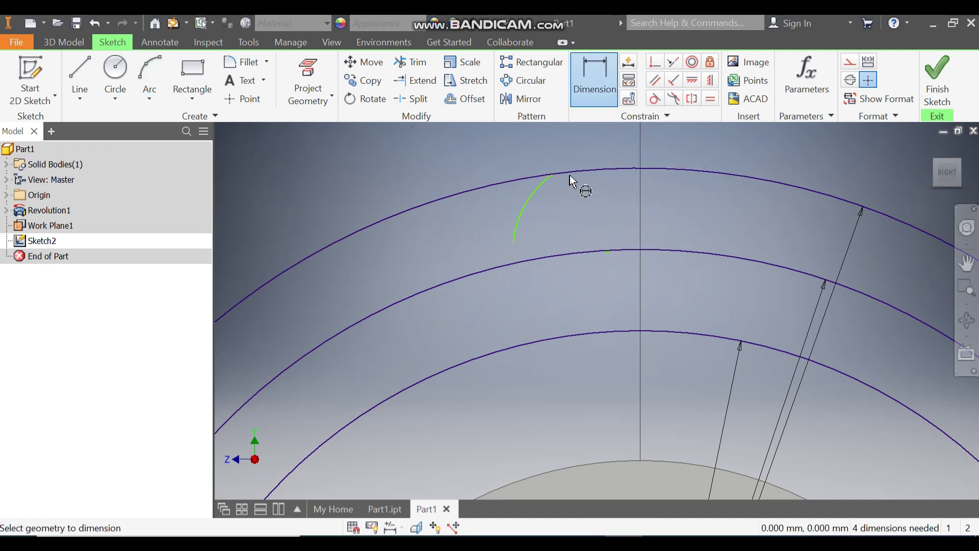
pyautogui.click(528, 196)
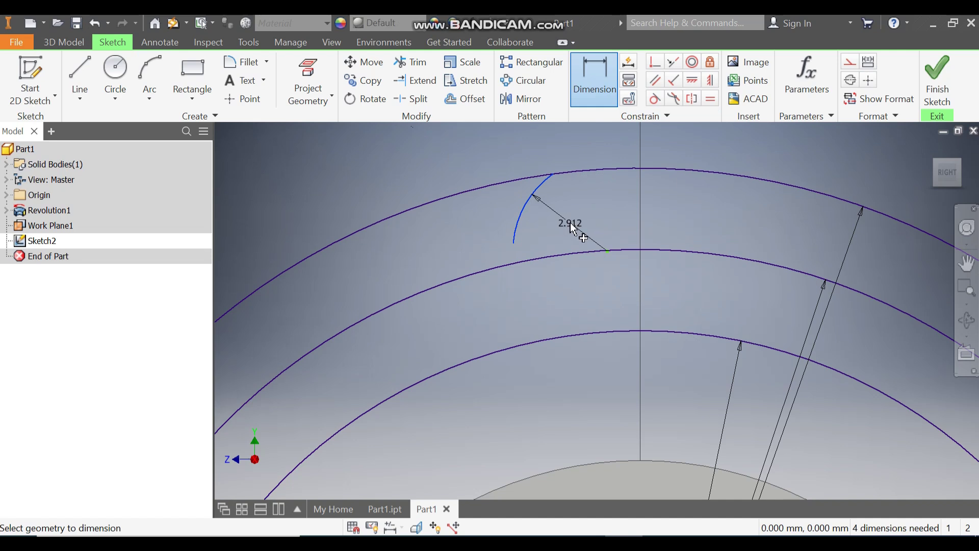
pyautogui.click(570, 223)
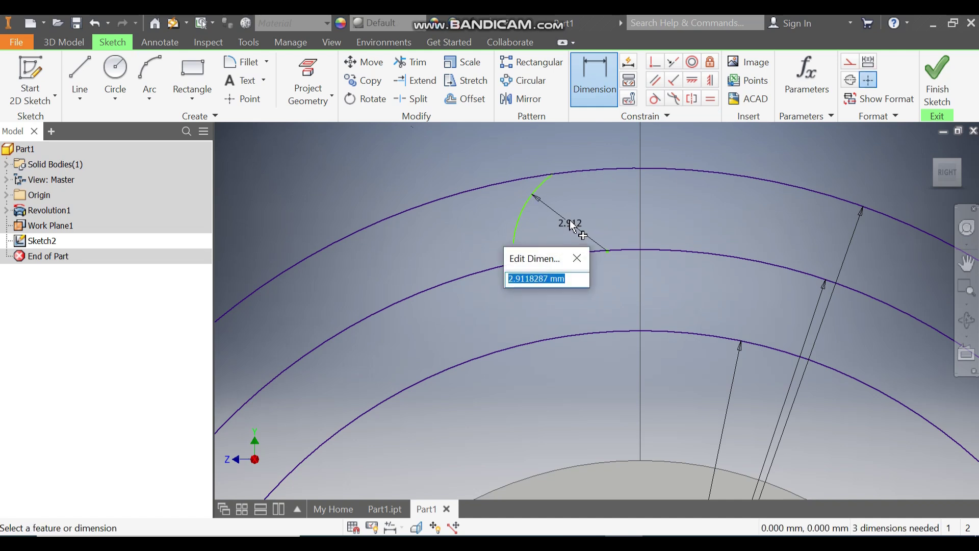
pyautogui.write('4.5')
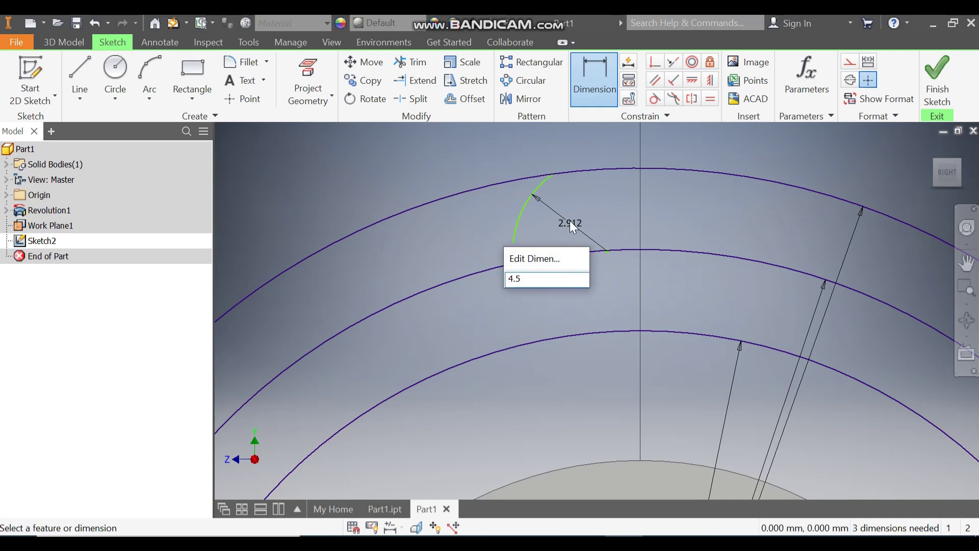
pyautogui.press('Return')
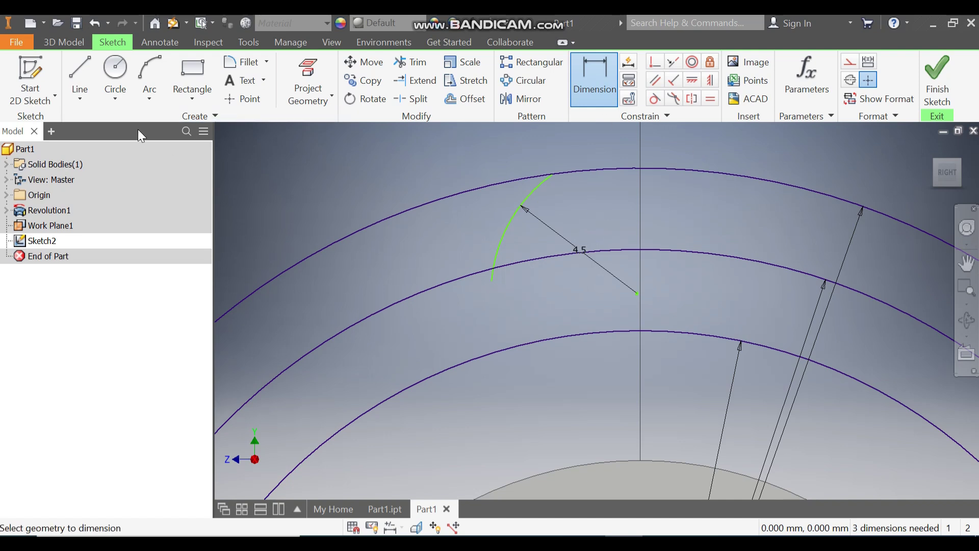
# Draw a second three-point arc from the first arc's lower end to the 31 mm circle, curving the opposite way.
pyautogui.click(147, 102)
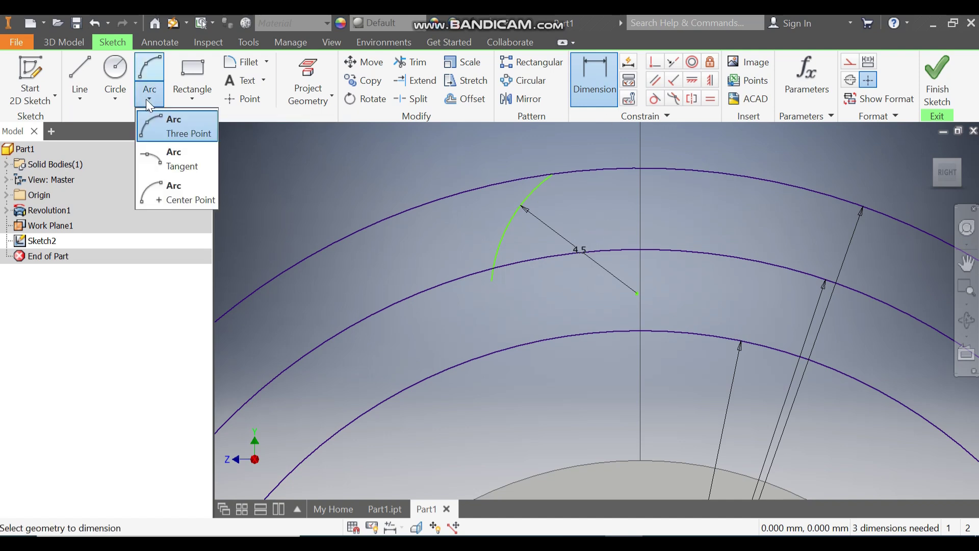
pyautogui.click(163, 124)
pyautogui.scroll(2, 635, 275)
pyautogui.moveTo(635, 275); pyautogui.dragTo(632, 221, button='middle')
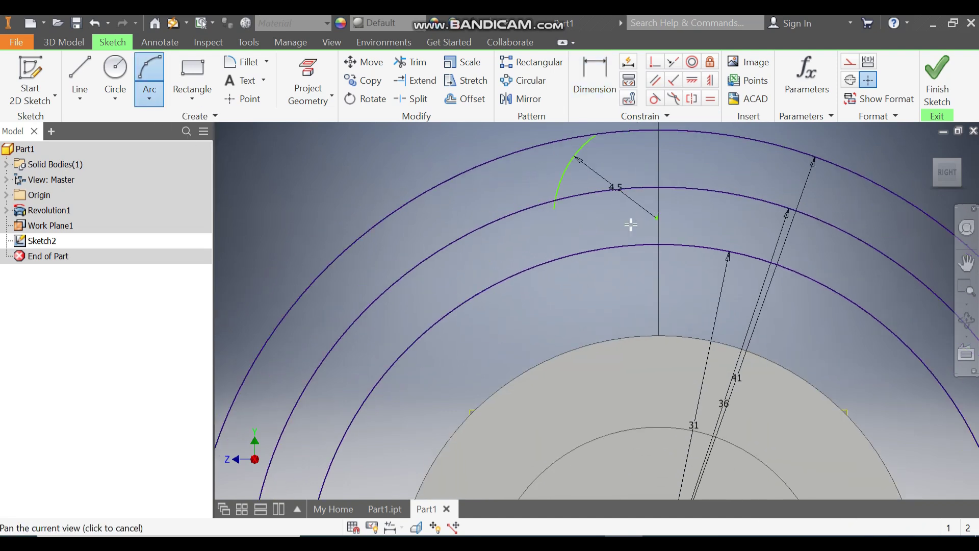
pyautogui.click(554, 208)
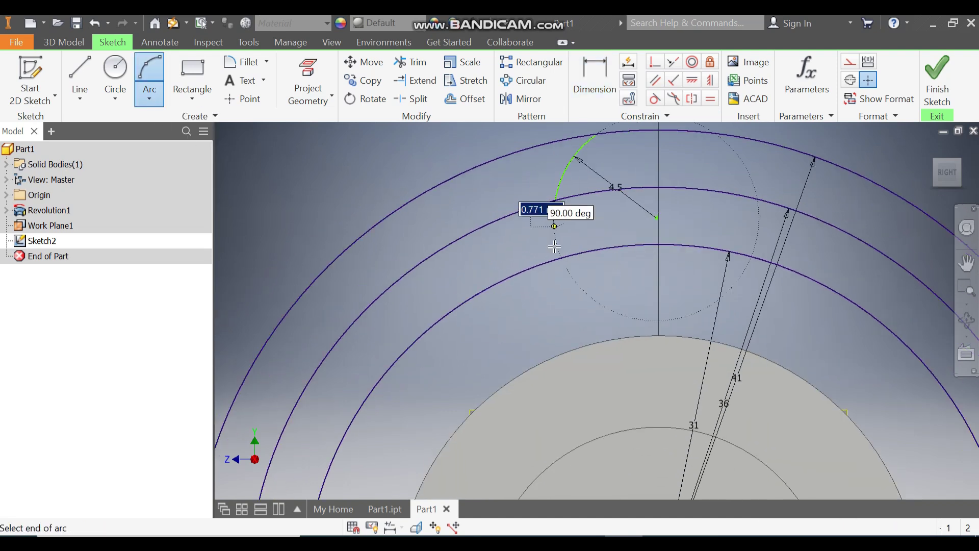
pyautogui.click(518, 270)
pyautogui.press('Escape')
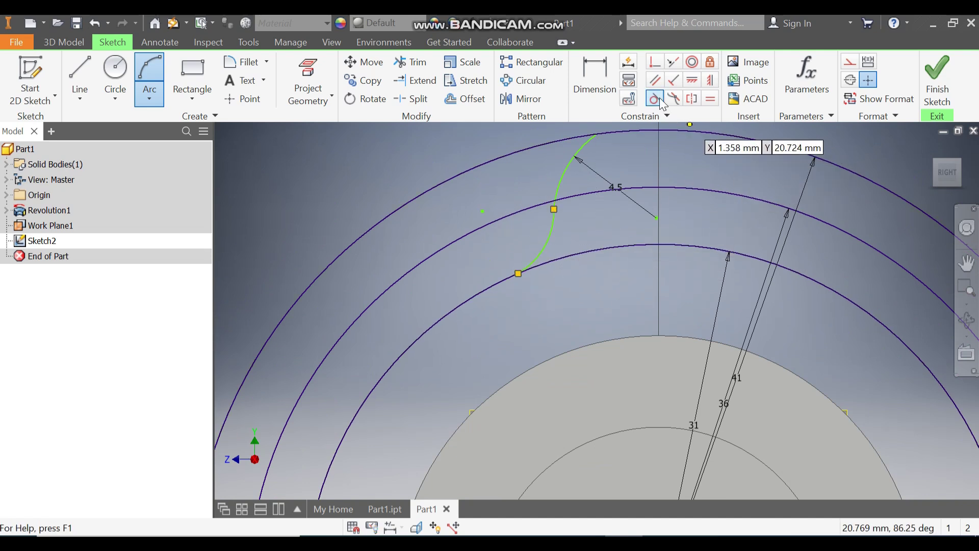
# Make the two connected tooth-flank arcs tangent to each other.
pyautogui.click(654, 98)
pyautogui.click(567, 172)
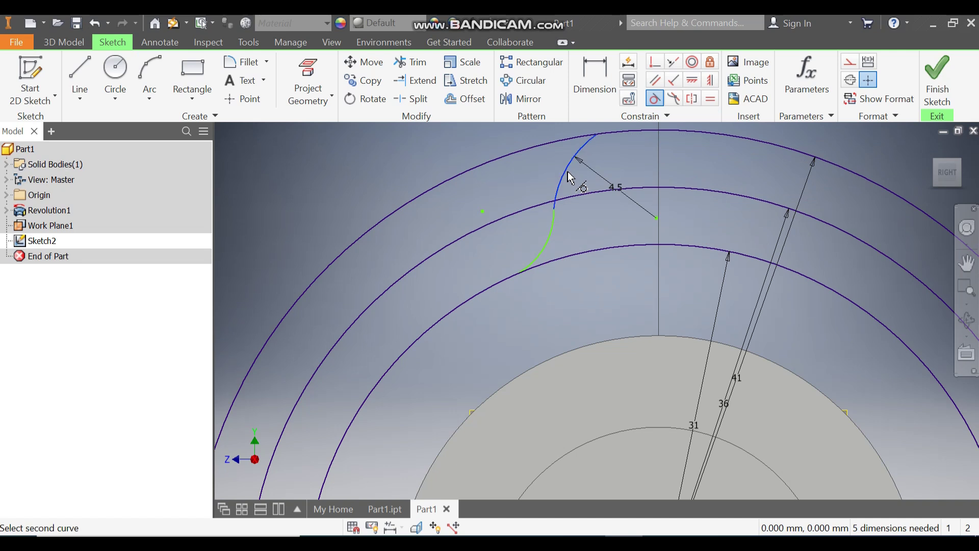
pyautogui.click(555, 234)
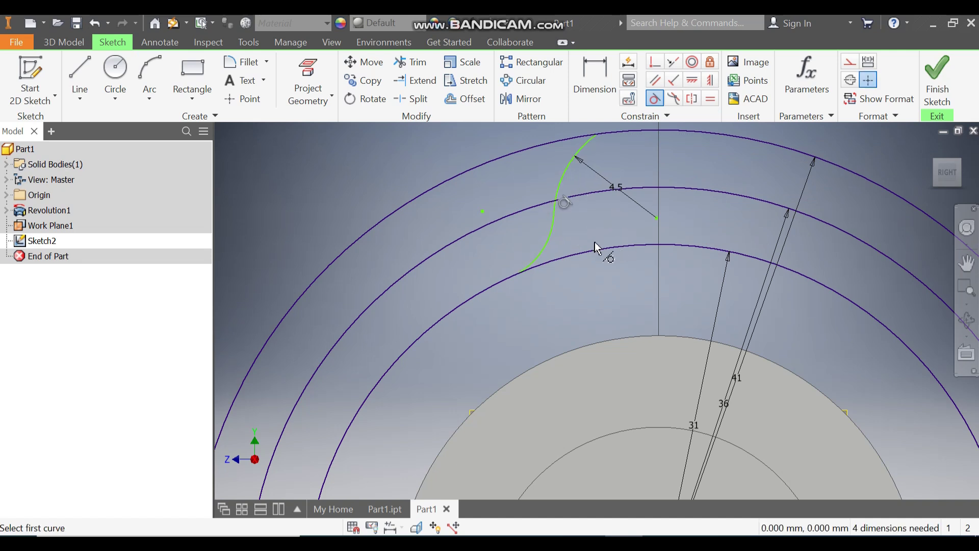
# Constrain the centre of the 4.5 mm radius arc to lie on the 36 mm circle with a coincident constraint.
pyautogui.moveTo(658, 149)
pyautogui.mouseDown(button='middle')
pyautogui.moveTo(634, 175)
pyautogui.moveTo(636, 190)
pyautogui.mouseUp(button='middle')
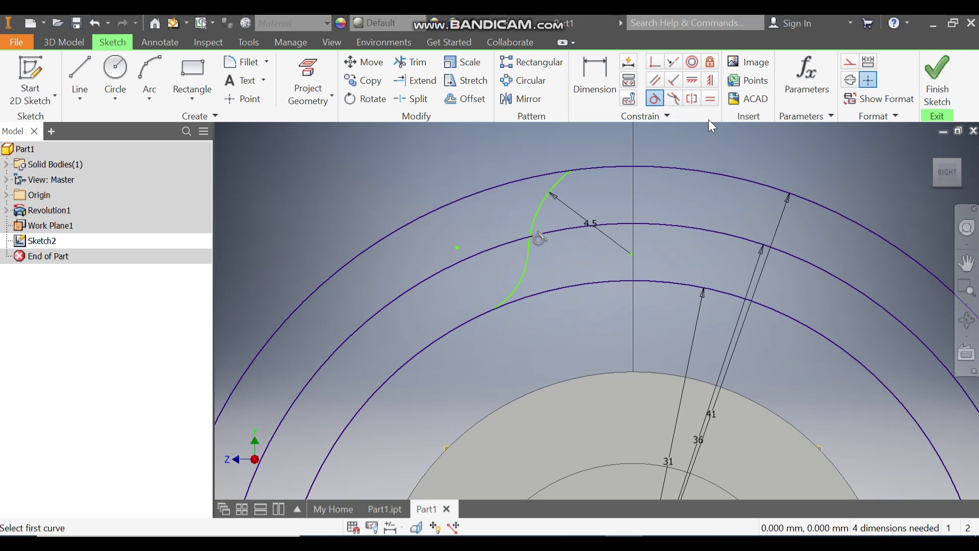
pyautogui.click(656, 96)
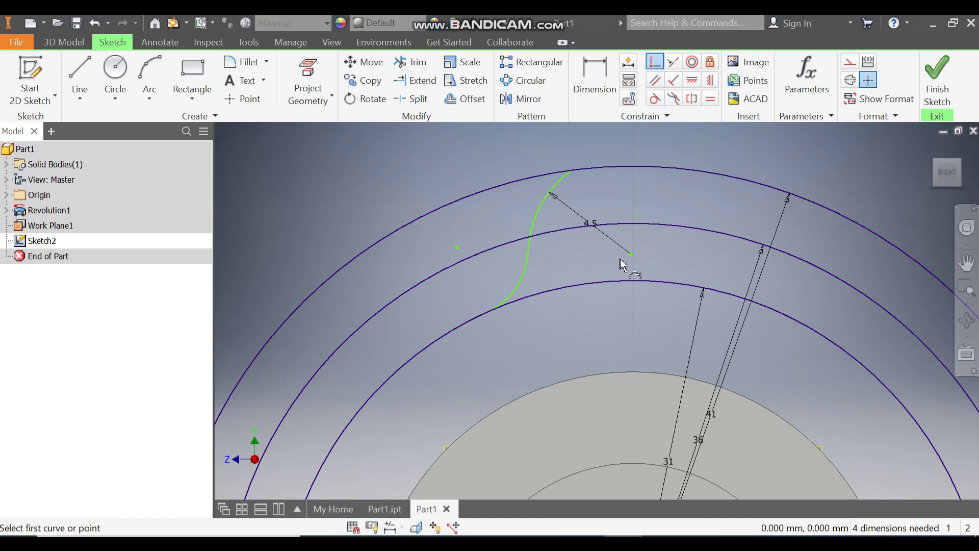
pyautogui.click(631, 255)
pyautogui.click(669, 225)
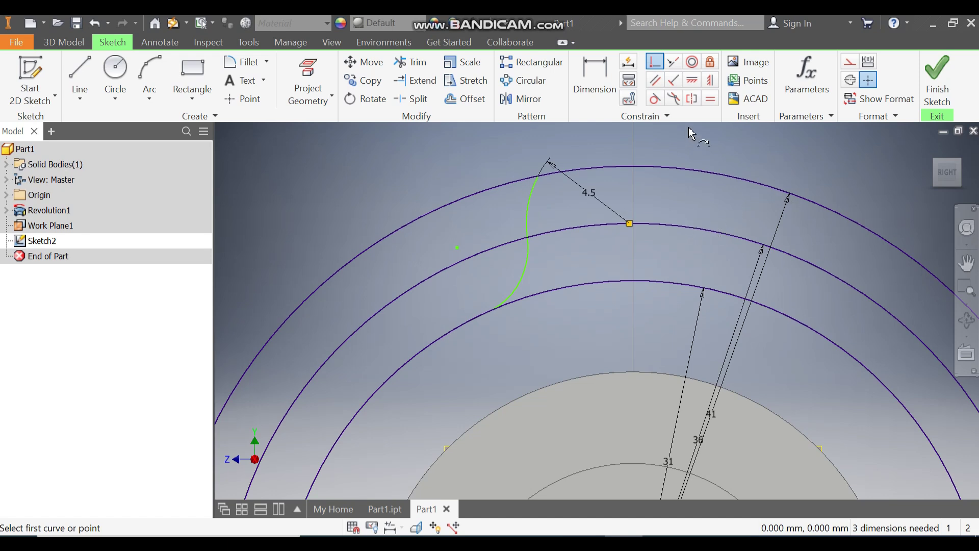
# Draw a vertical line about 22.3 mm long from the circles' centre up past the outermost circle.
pyautogui.click(600, 77)
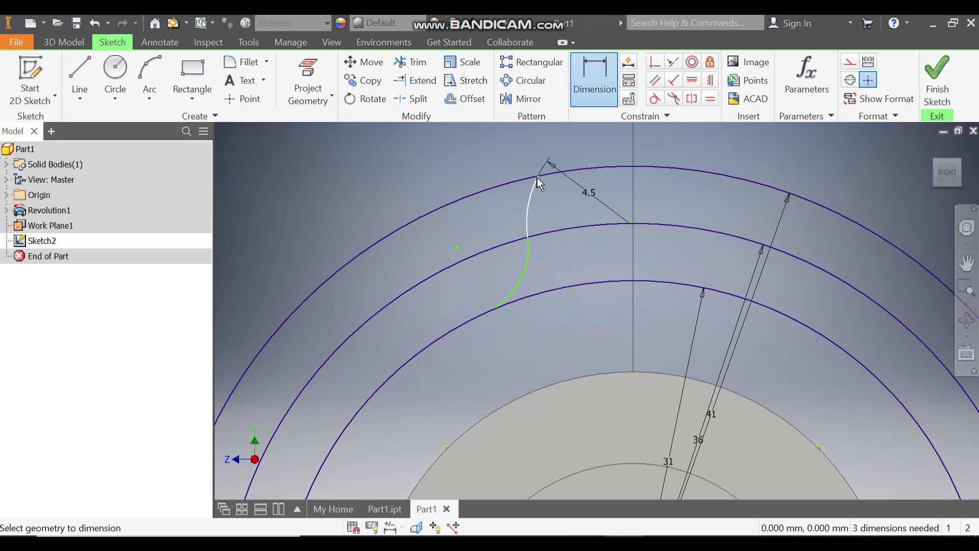
pyautogui.click(75, 72)
pyautogui.scroll(-3, 561, 159)
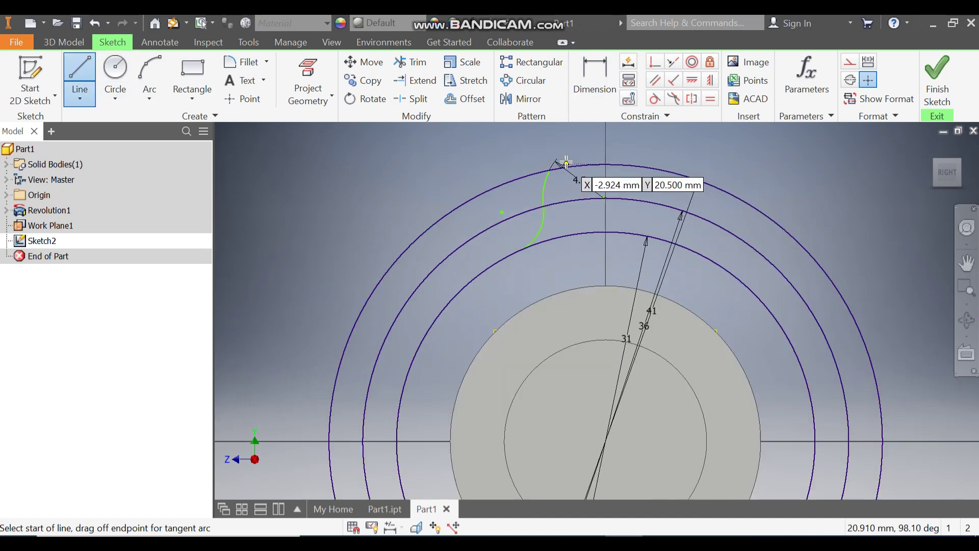
pyautogui.click(606, 440)
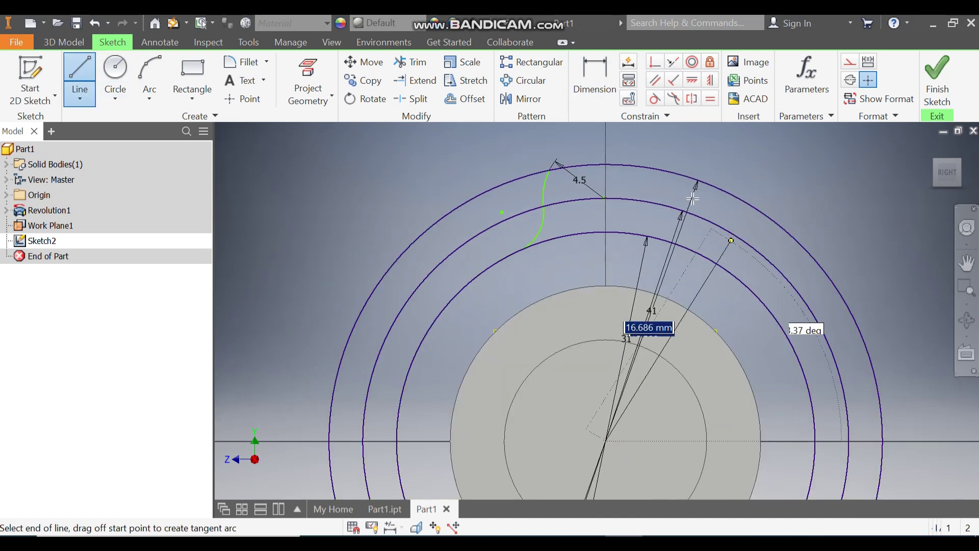
pyautogui.click(605, 139)
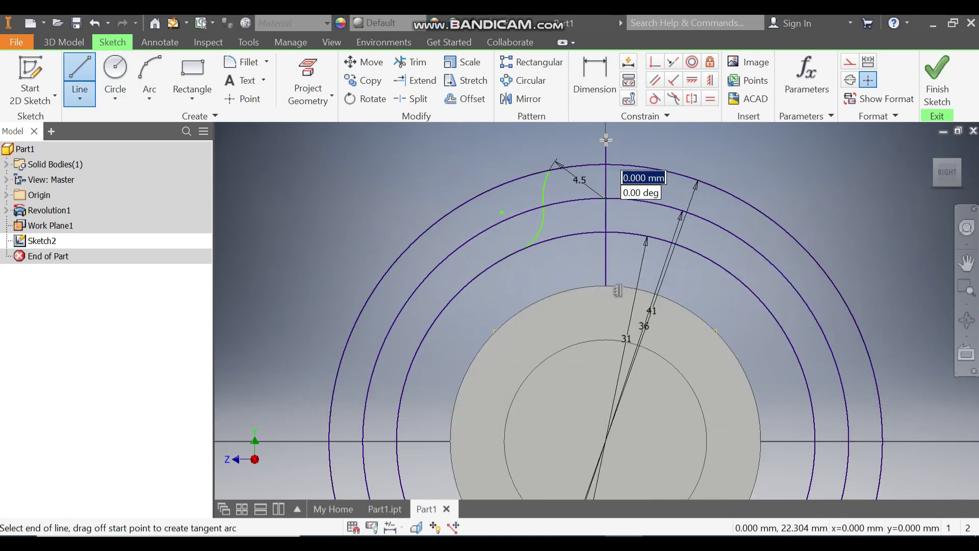
pyautogui.press('Escape')
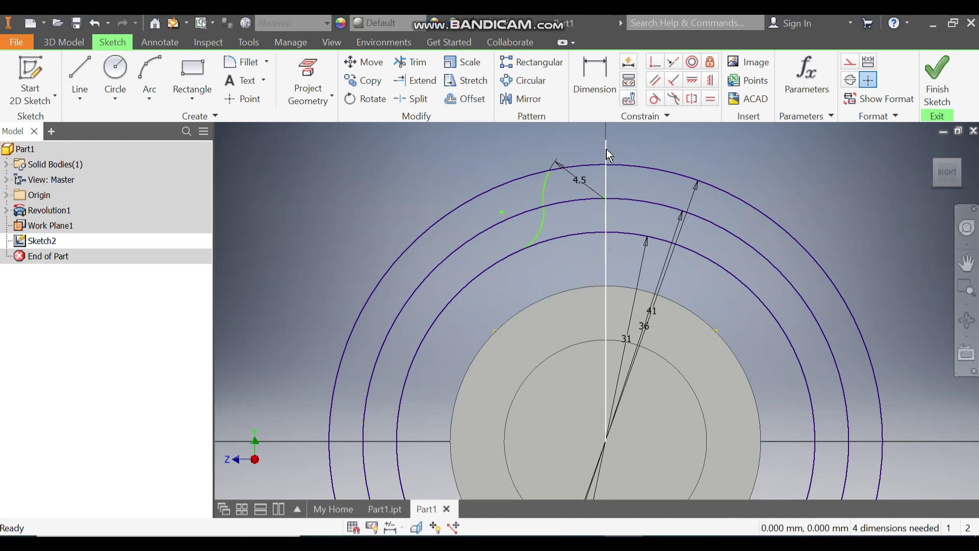
# Make the vertical line construction geometry and dimension the upper flank arc's top end 0.8 mm from it.
pyautogui.click(868, 80)
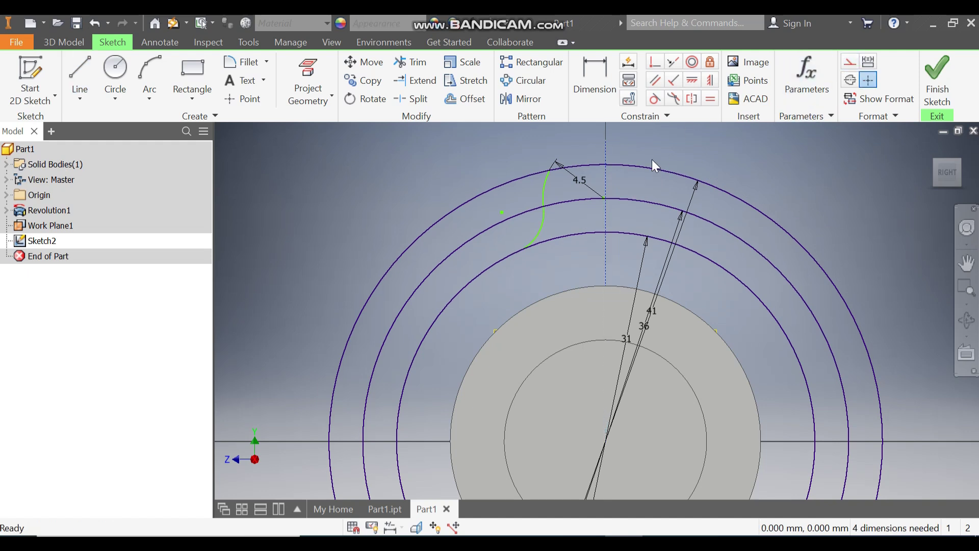
pyautogui.click(601, 86)
pyautogui.scroll(3, 585, 161)
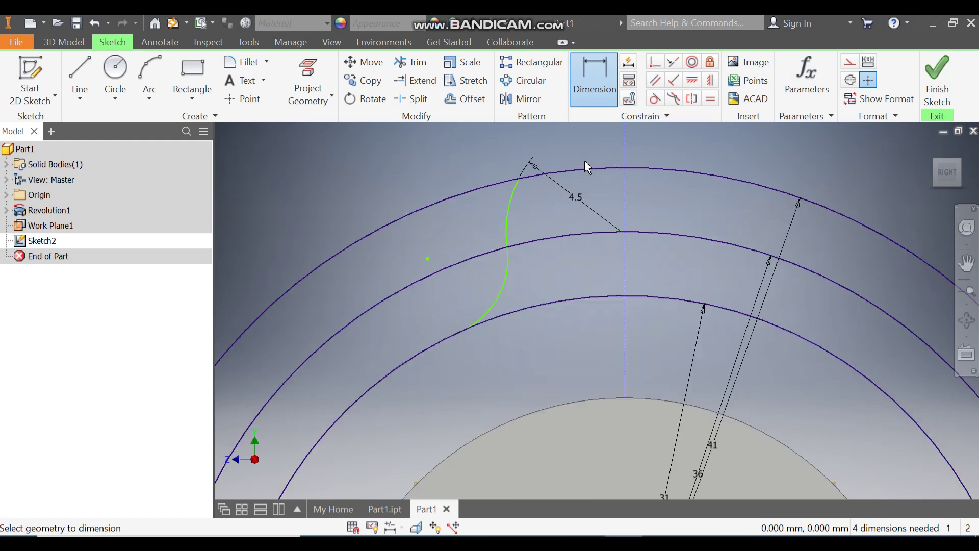
pyautogui.click(518, 178)
pyautogui.click(625, 183)
pyautogui.click(586, 137)
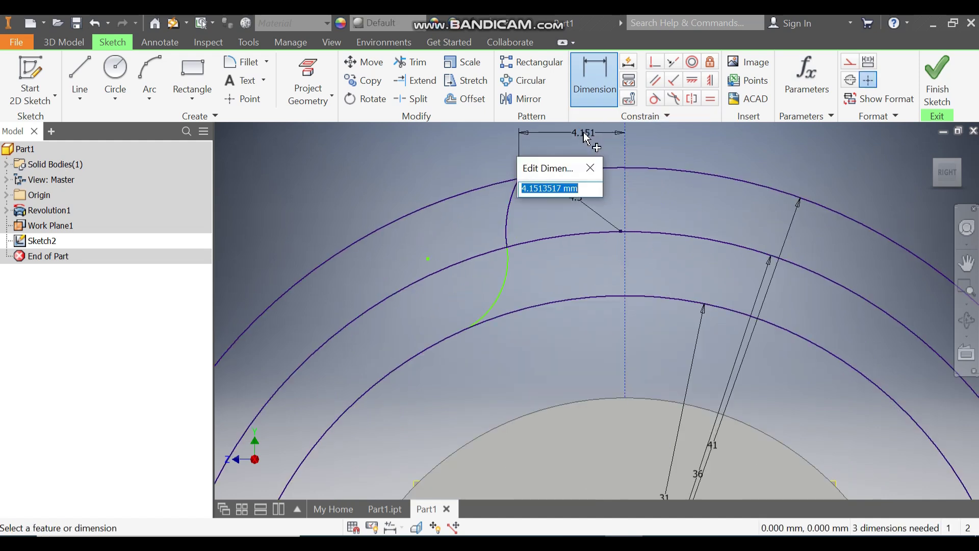
pyautogui.write('0.8')
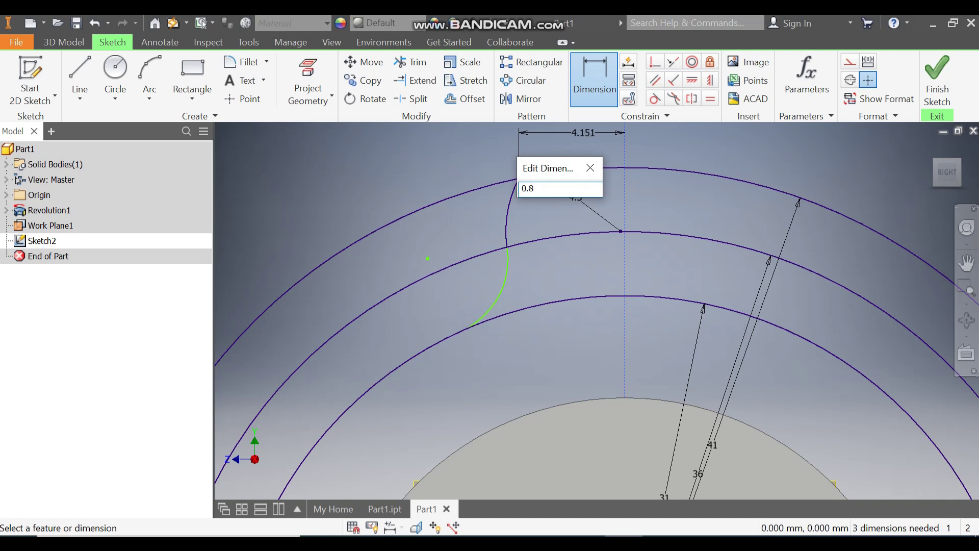
pyautogui.press('Return')
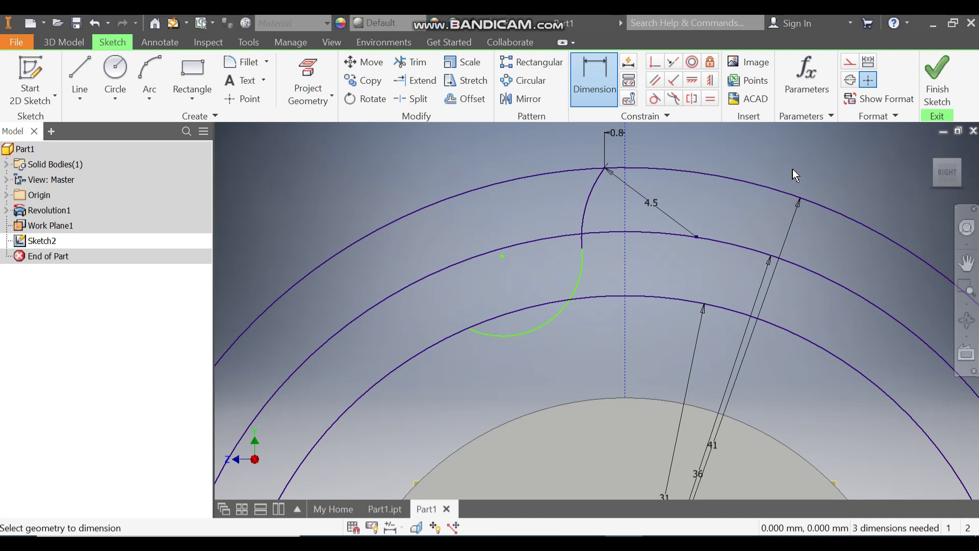
pyautogui.press('Escape')
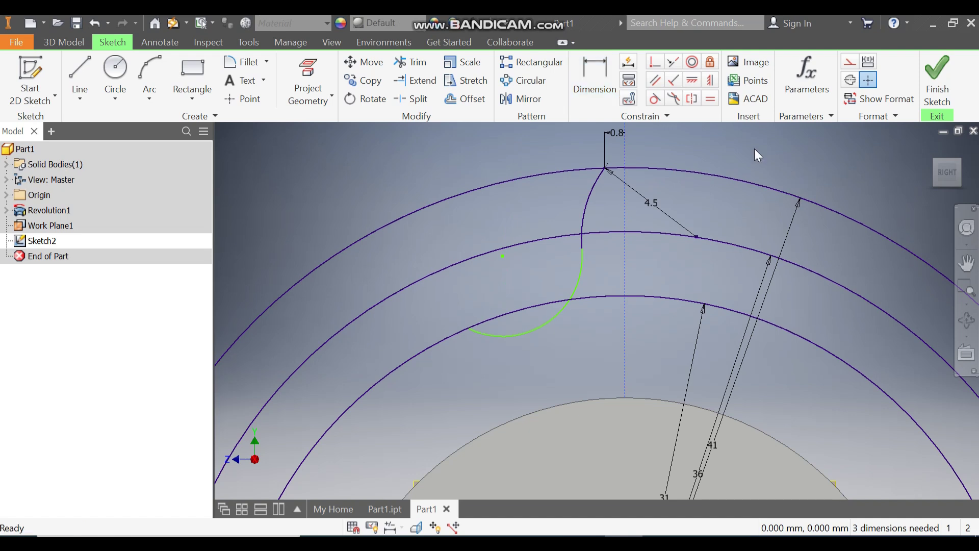
# Dimension the lower tooth-flank arc with a radius of 7.34 mm.
pyautogui.click(595, 79)
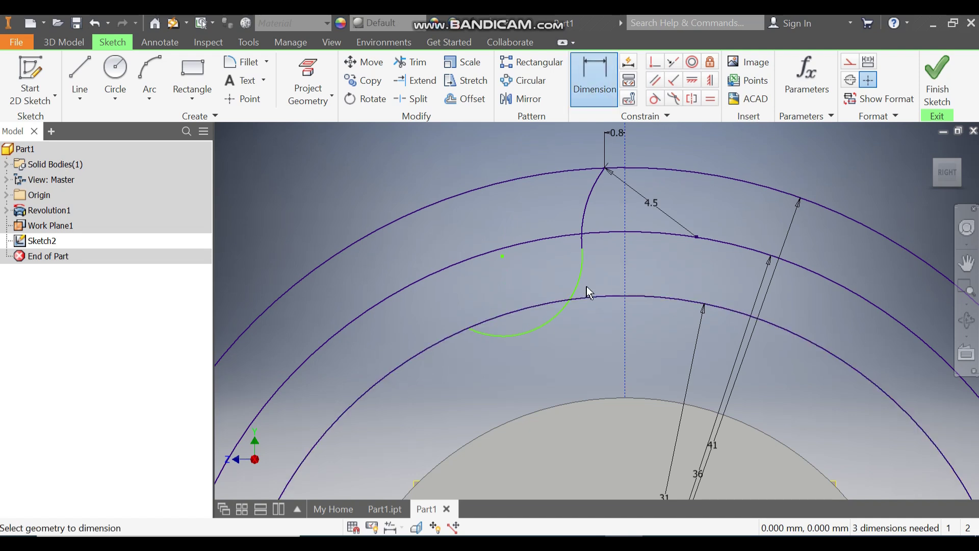
pyautogui.click(581, 281)
pyautogui.click(575, 275)
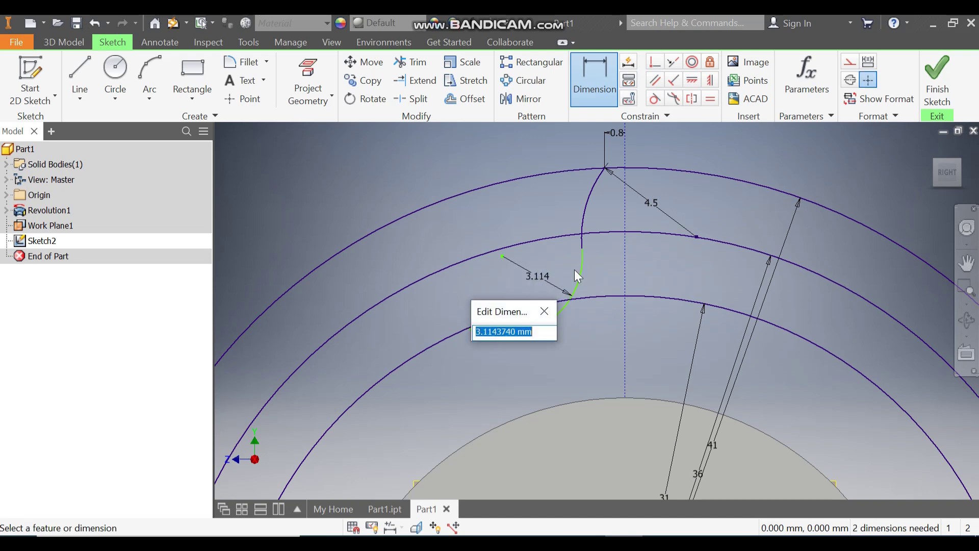
pyautogui.write('7')
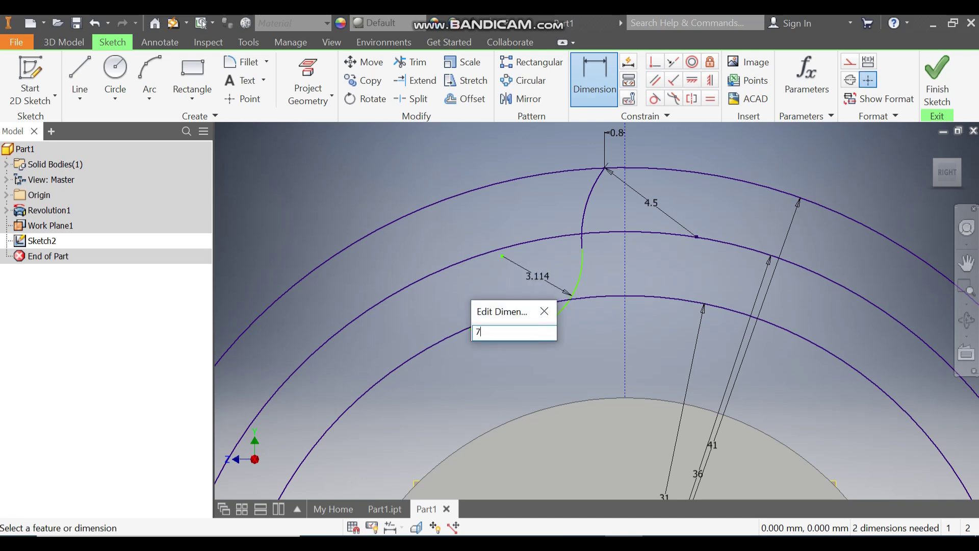
pyautogui.write('.34')
pyautogui.press('Return')
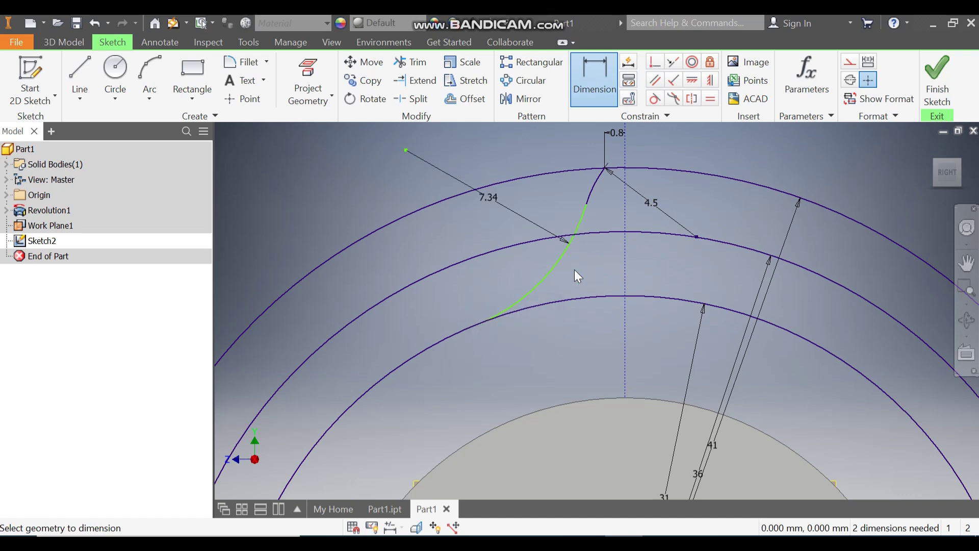
pyautogui.press('Escape')
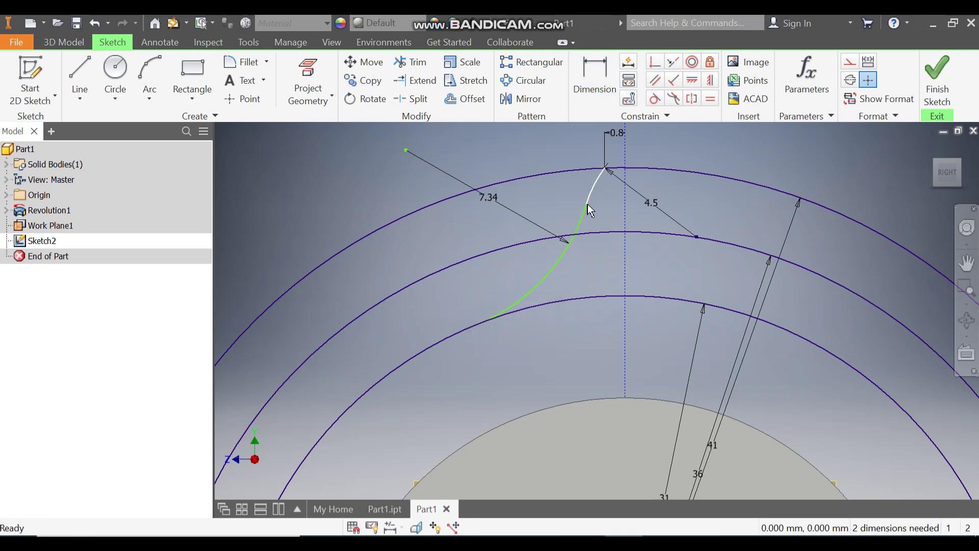
pyautogui.moveTo(590, 210)
pyautogui.mouseDown()
pyautogui.moveTo(566, 224)
pyautogui.moveTo(544, 190)
pyautogui.moveTo(548, 169)
pyautogui.mouseUp()
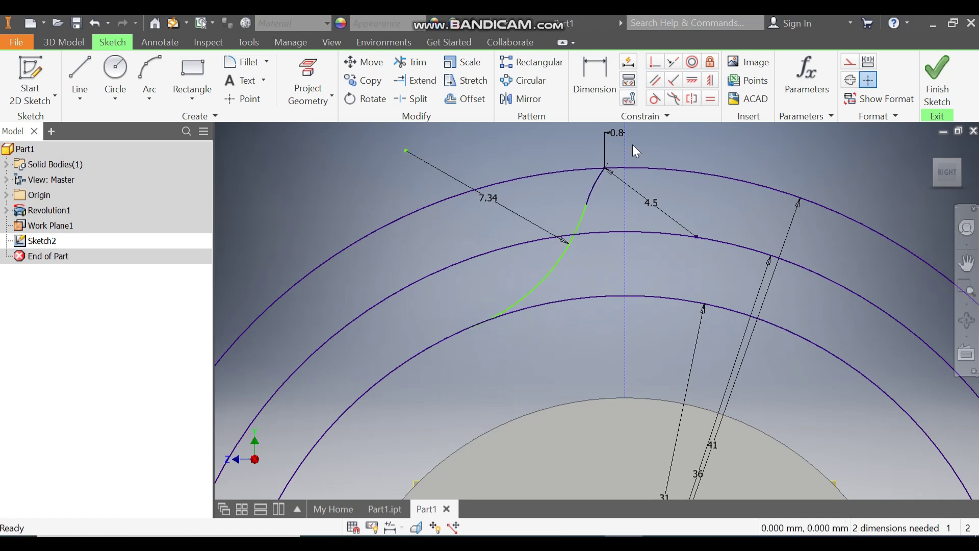
# Dimension the lower flank arc's bottom end 2 mm from the vertical construction line.
pyautogui.click(593, 78)
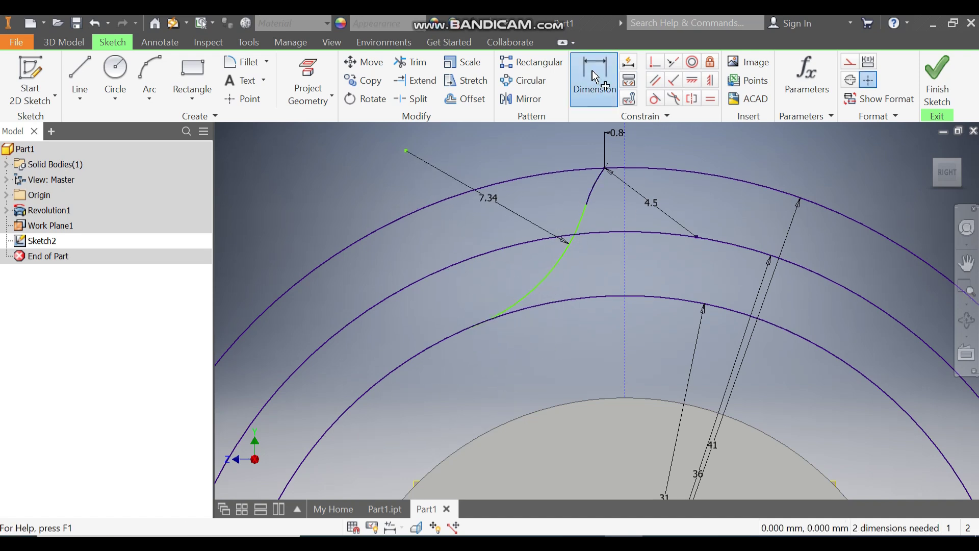
pyautogui.click(462, 330)
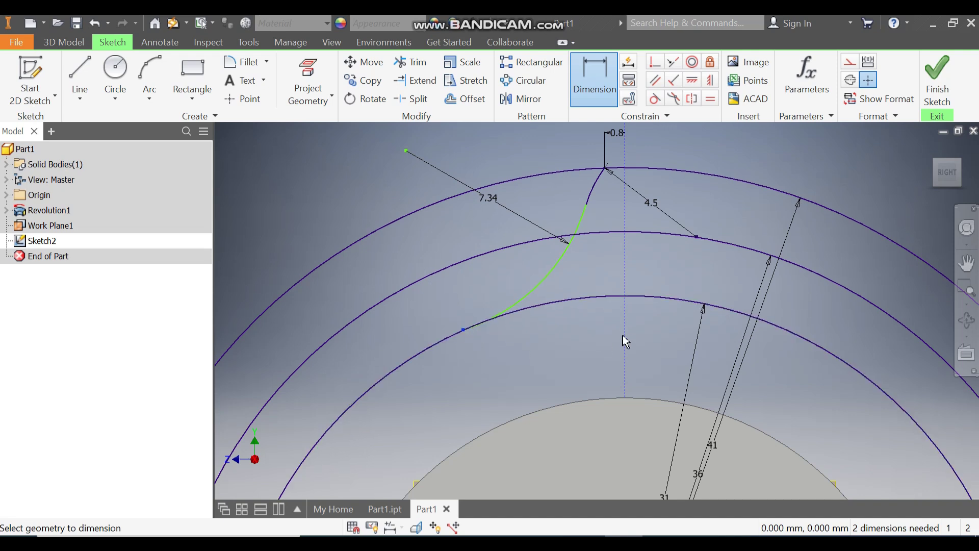
pyautogui.click(623, 369)
pyautogui.click(617, 374)
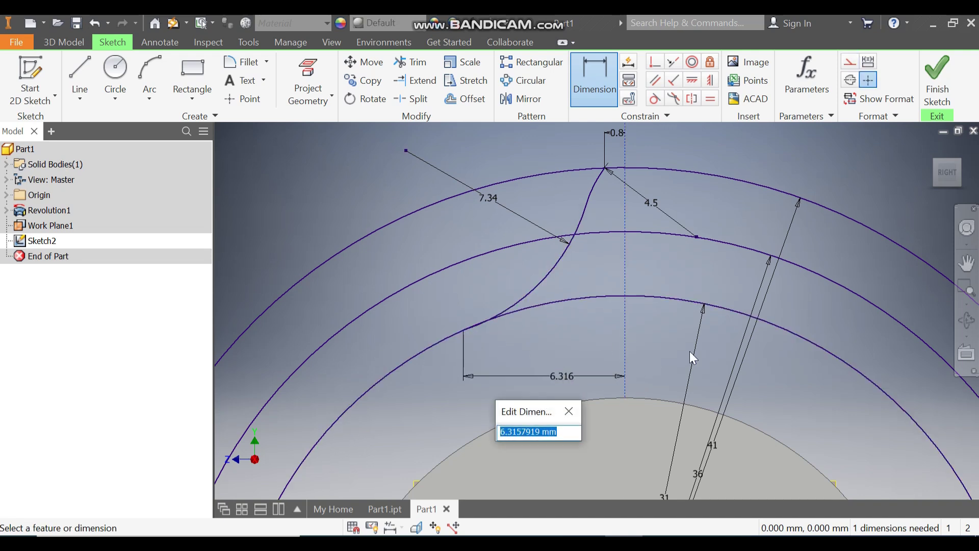
pyautogui.write('2')
pyautogui.press('Return')
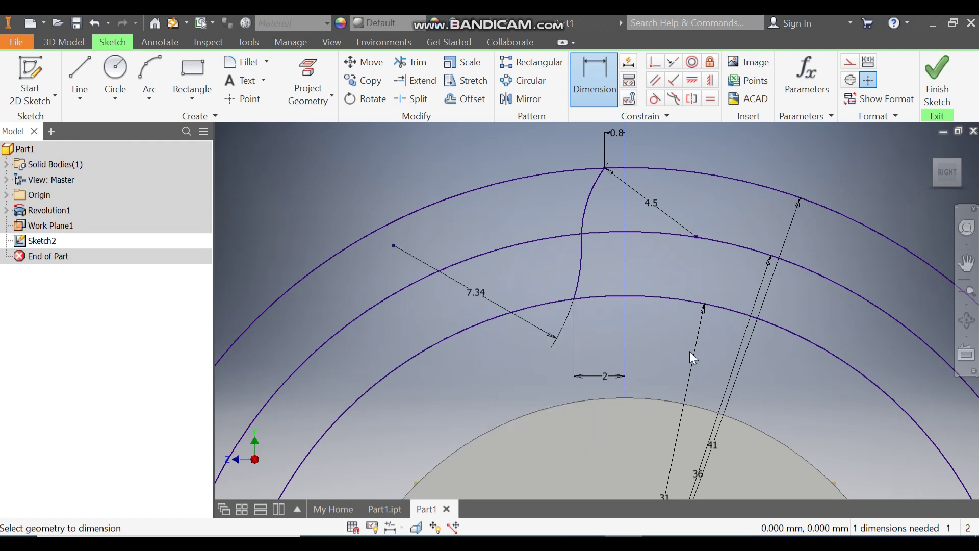
pyautogui.press('Escape')
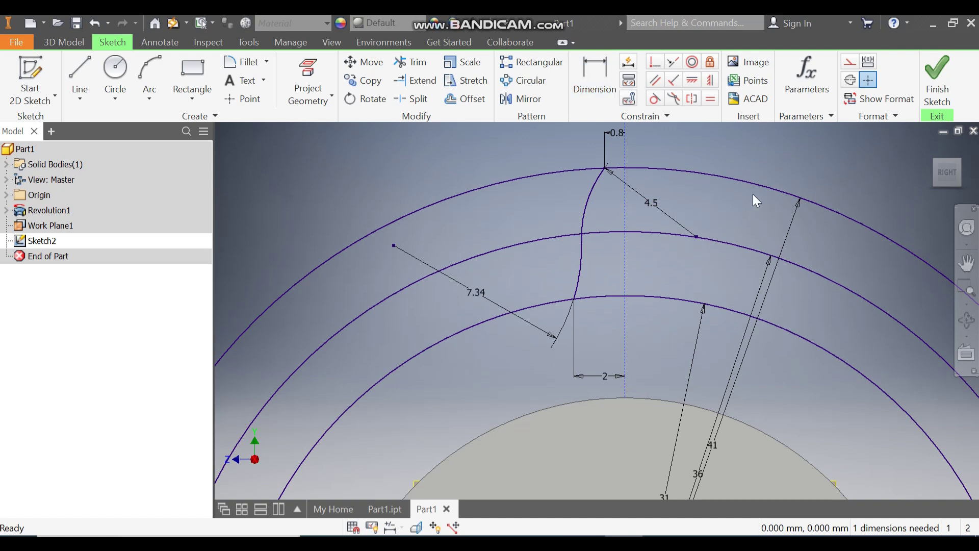
# Convert the 36 mm and 41 mm circles to construction geometry.
pyautogui.click(726, 242)
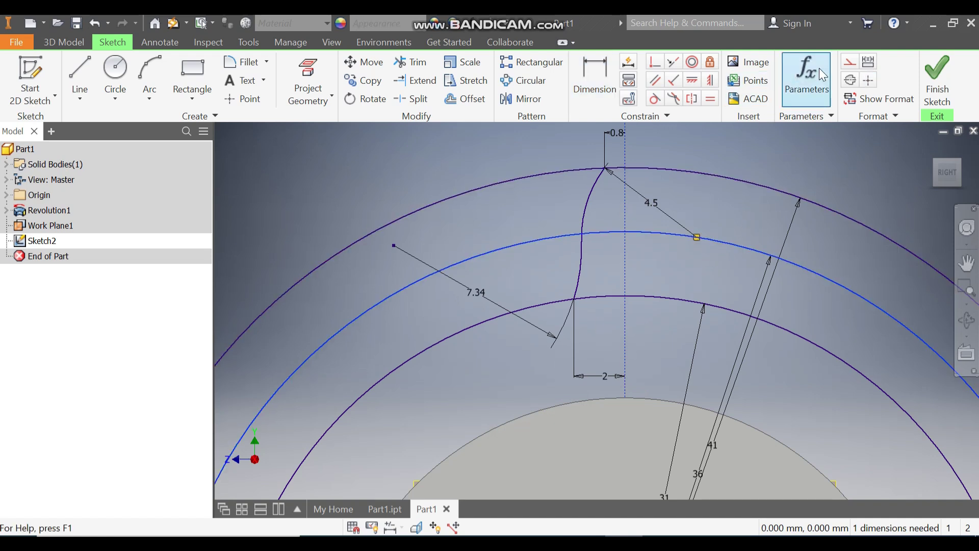
pyautogui.click(849, 62)
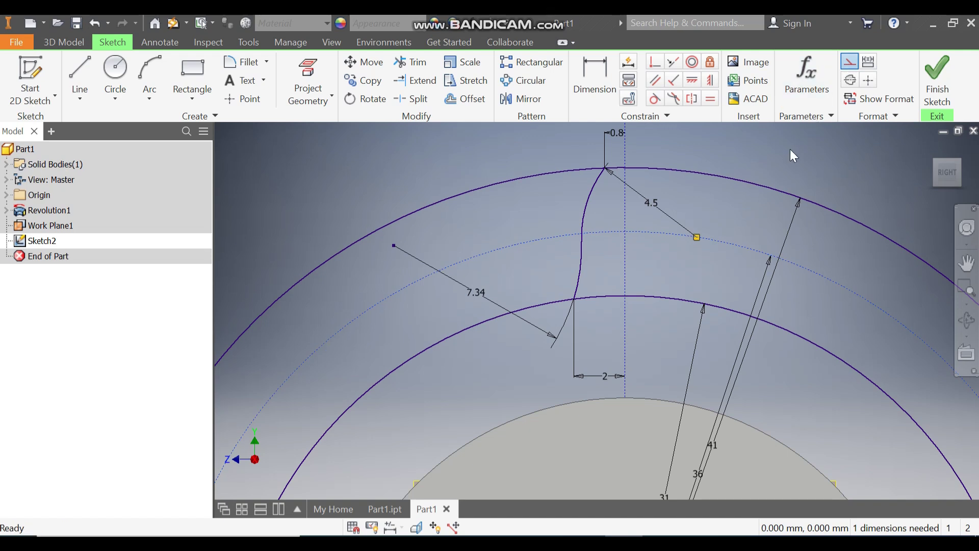
pyautogui.click(736, 179)
pyautogui.click(848, 62)
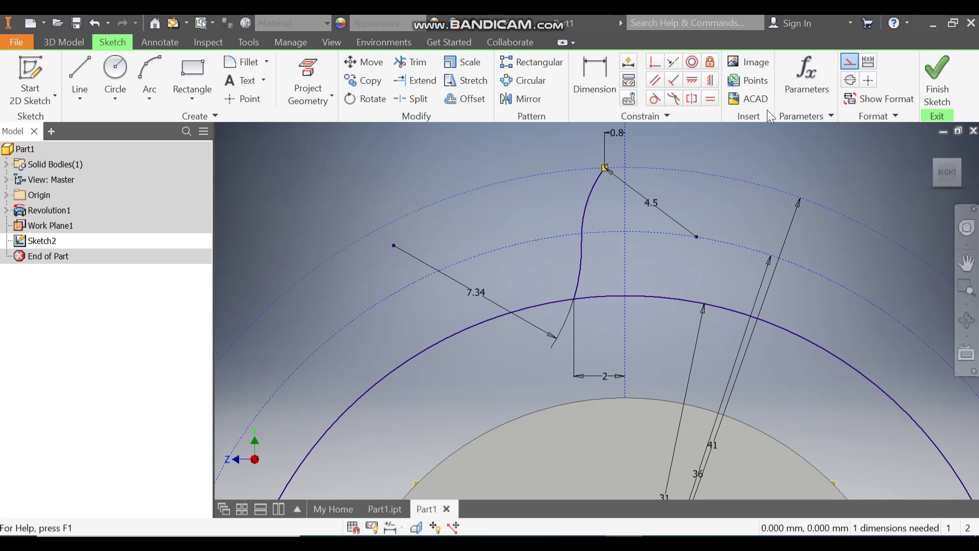
# Mirror the two tooth-flank arcs about the vertical construction line.
pyautogui.scroll(-3, 698, 153)
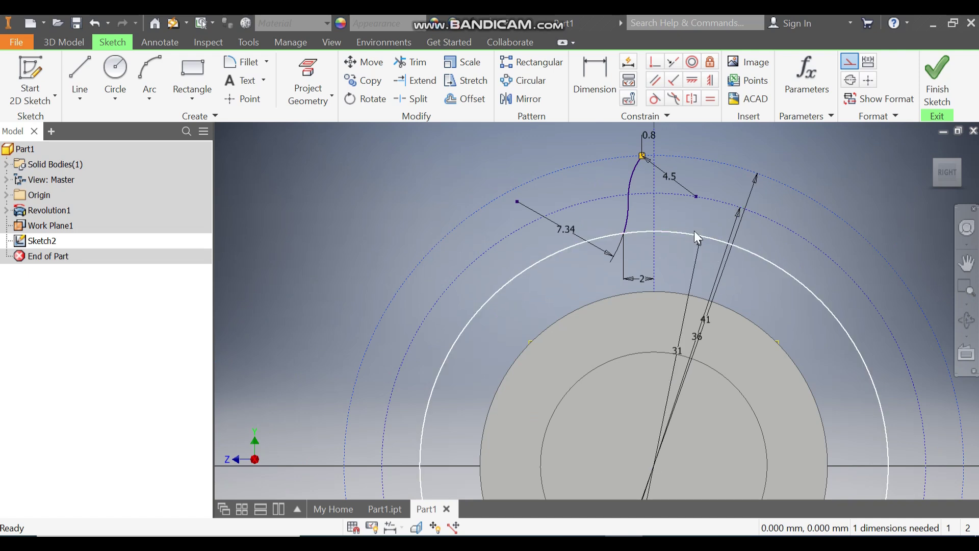
pyautogui.click(665, 234)
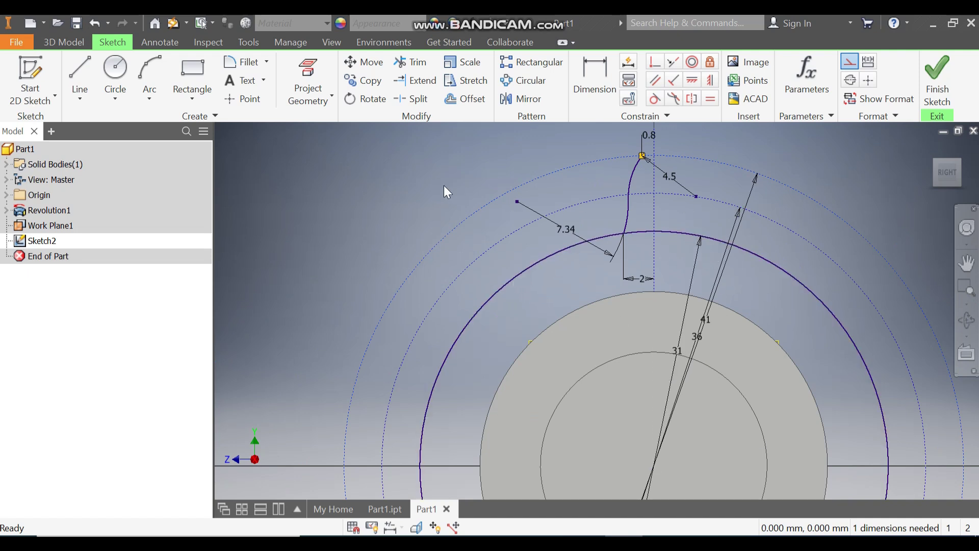
pyautogui.click(521, 98)
pyautogui.click(633, 178)
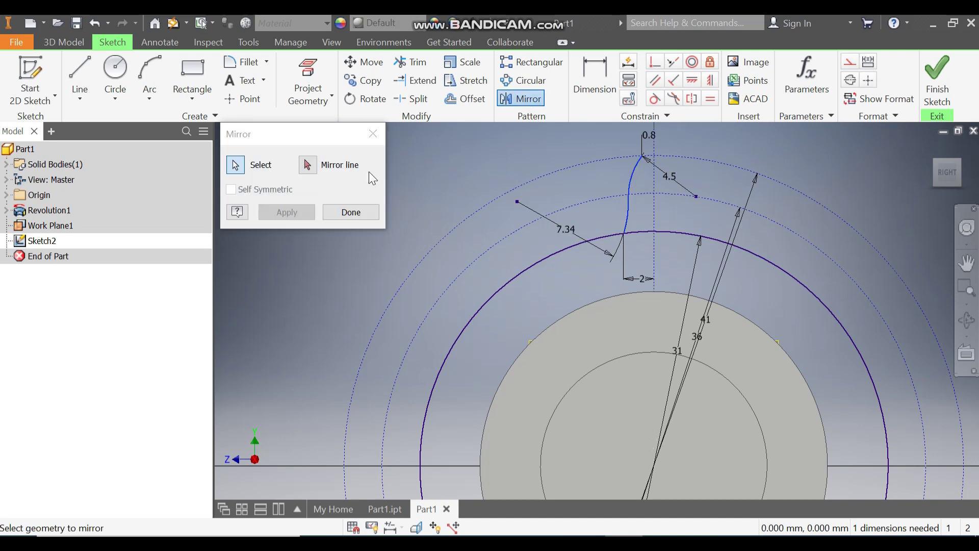
pyautogui.click(308, 165)
pyautogui.click(656, 176)
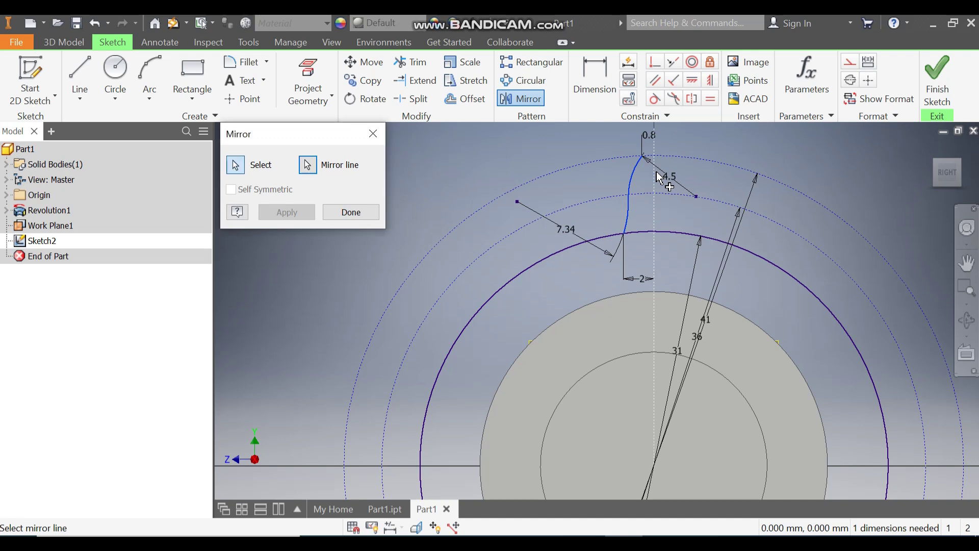
pyautogui.click(309, 212)
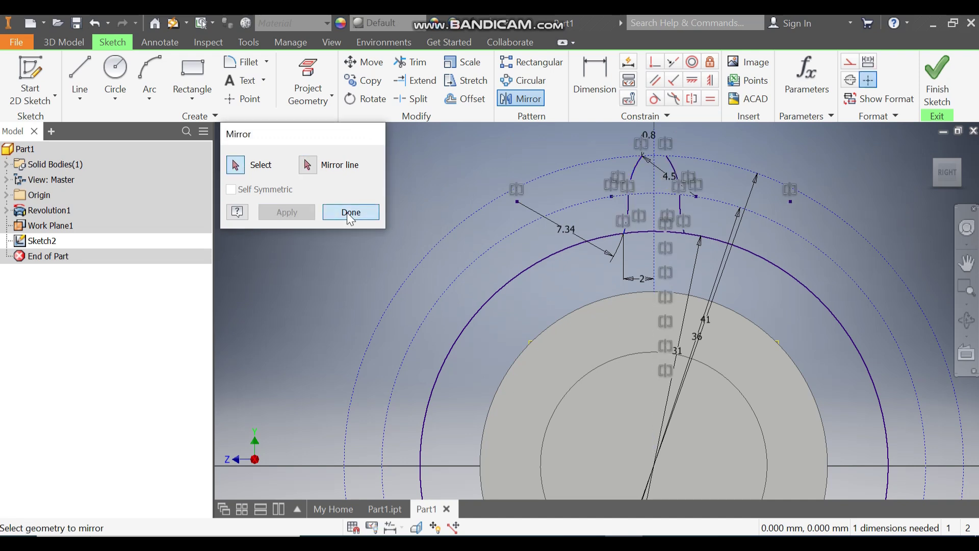
pyautogui.click(346, 212)
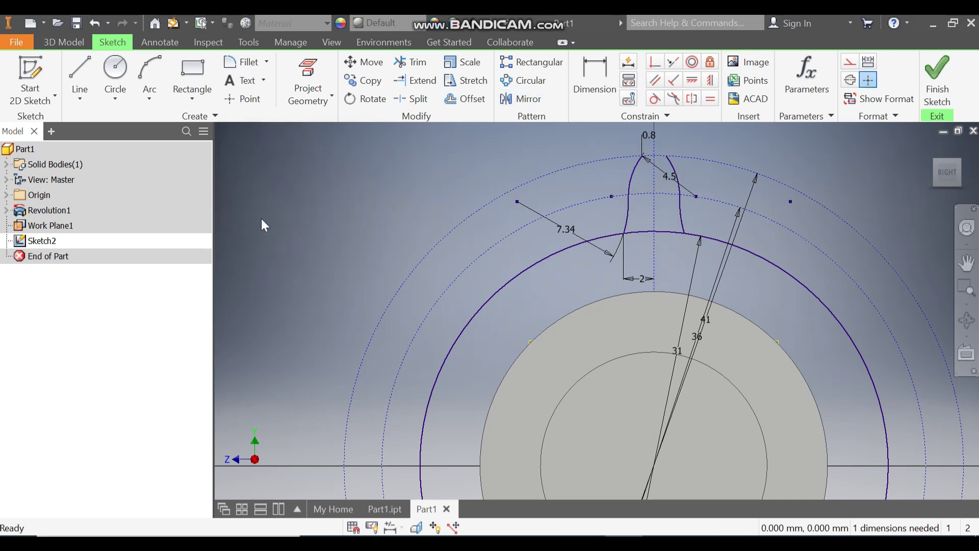
# Close the tooth tip with a centre-point arc centred on the circles' centre, joining the top ends of both flanks.
pyautogui.click(146, 99)
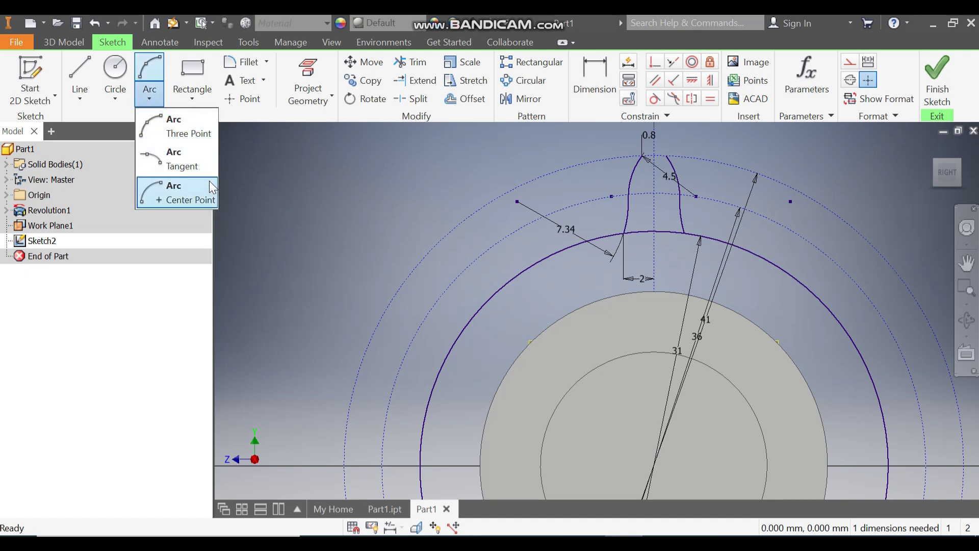
pyautogui.click(196, 197)
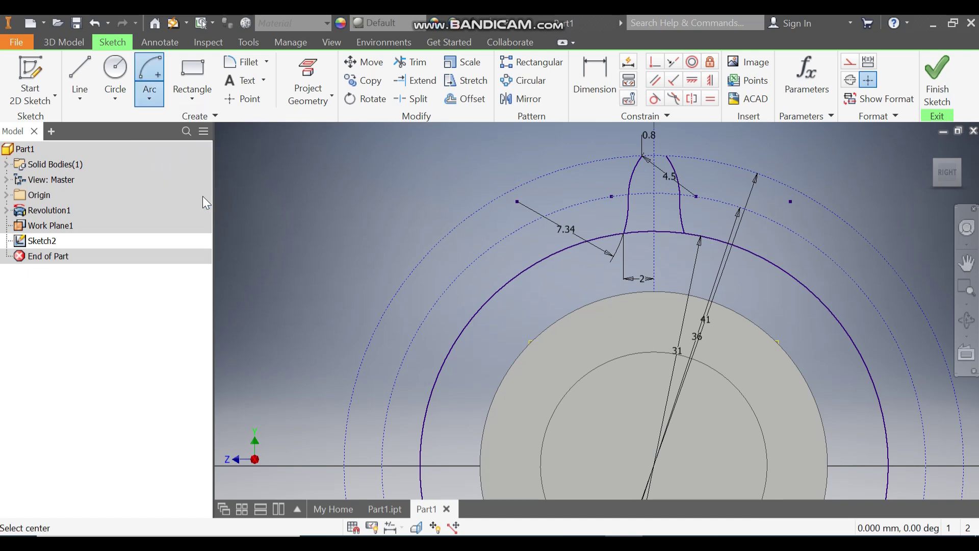
pyautogui.click(654, 466)
pyautogui.click(644, 156)
pyautogui.scroll(4, 662, 156)
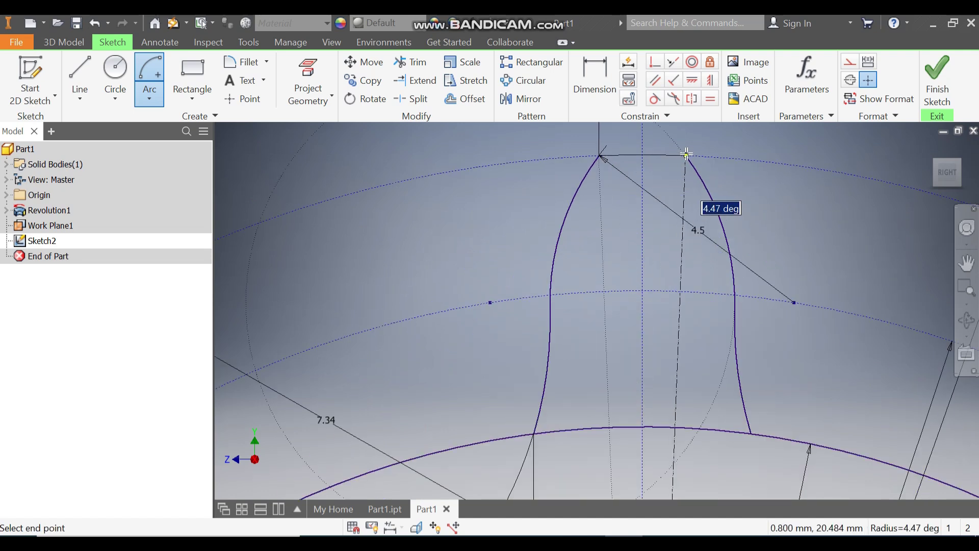
pyautogui.click(687, 154)
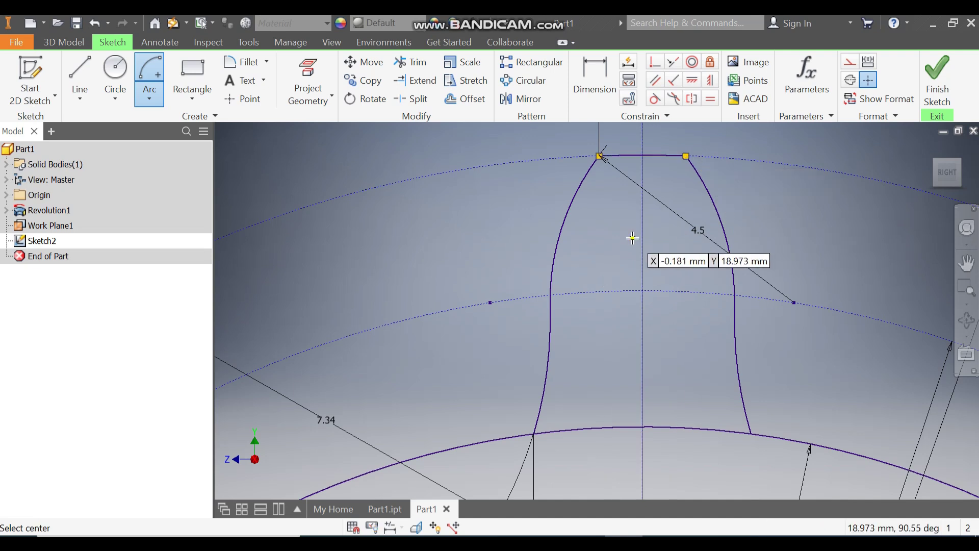
pyautogui.press('Escape')
# Trim the 31 mm circle's segment between the two tooth flanks and finish the sketch.
pyautogui.scroll(-2, 632, 237)
pyautogui.scroll(-2, 632, 238)
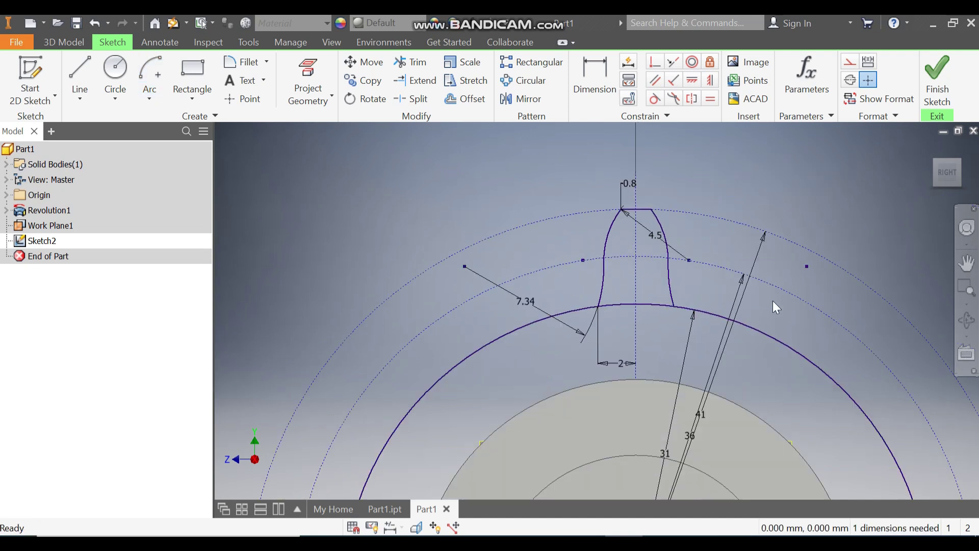
pyautogui.click(411, 62)
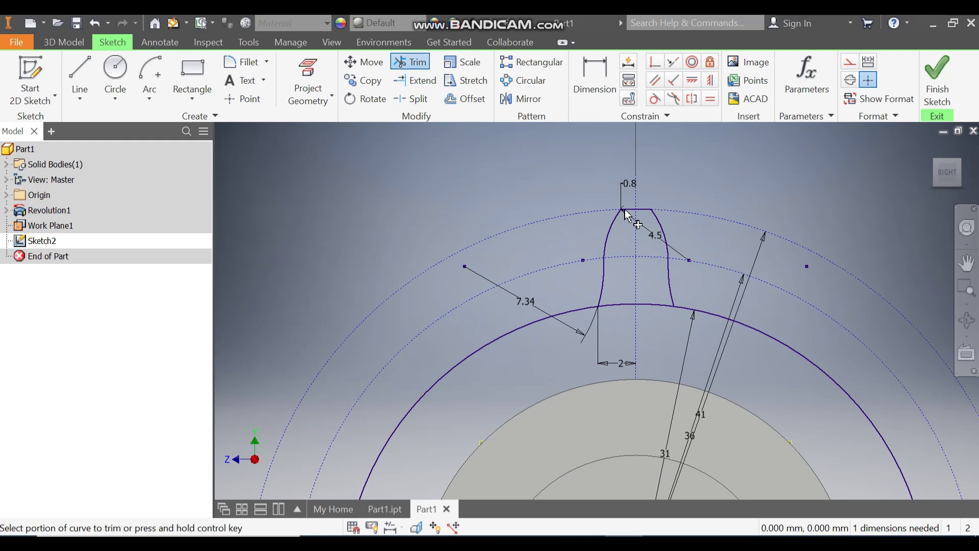
pyautogui.click(611, 307)
pyautogui.scroll(-2, 652, 168)
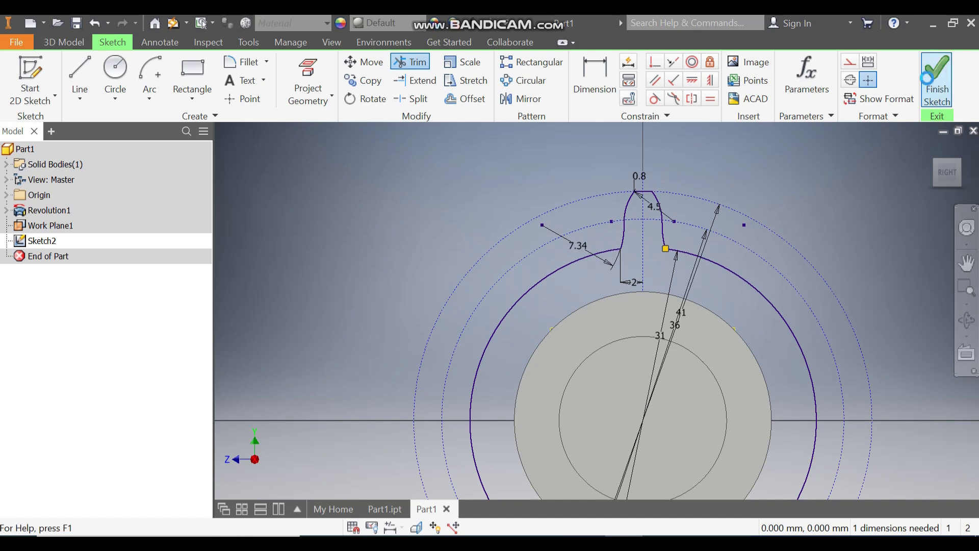
pyautogui.click(936, 82)
# Extrude the single-tooth gear profile 15 mm in the reversed direction, joined to the shaft.
pyautogui.click(83, 87)
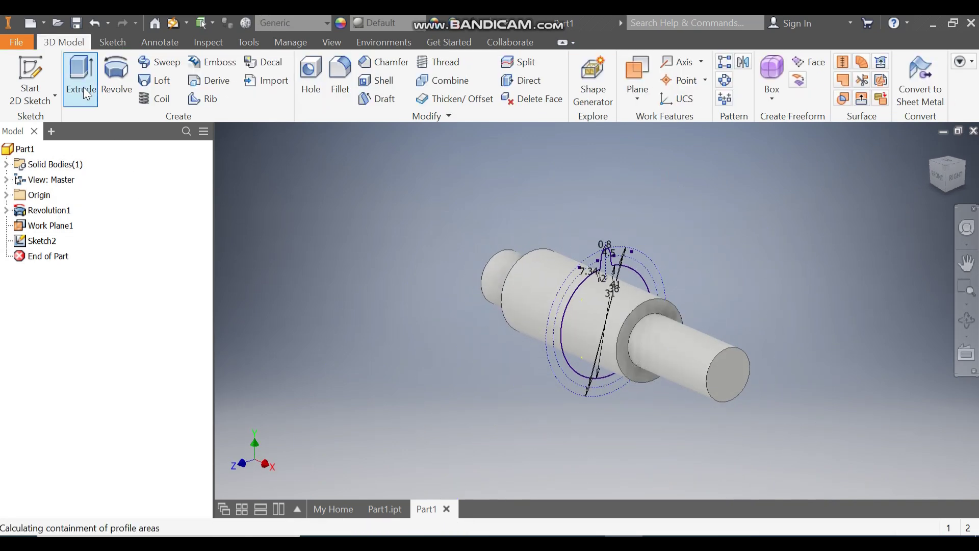
pyautogui.scroll(3, 598, 286)
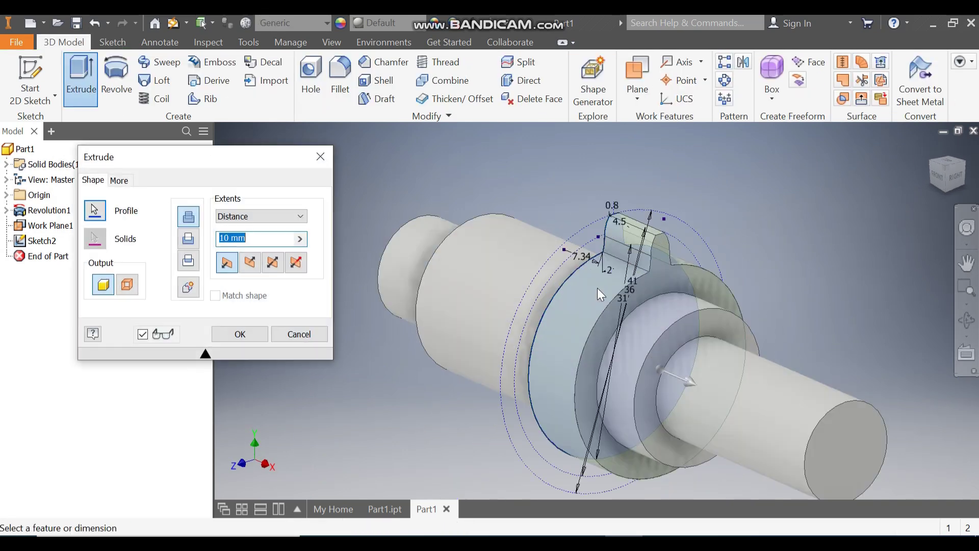
pyautogui.click(250, 264)
pyautogui.write('15')
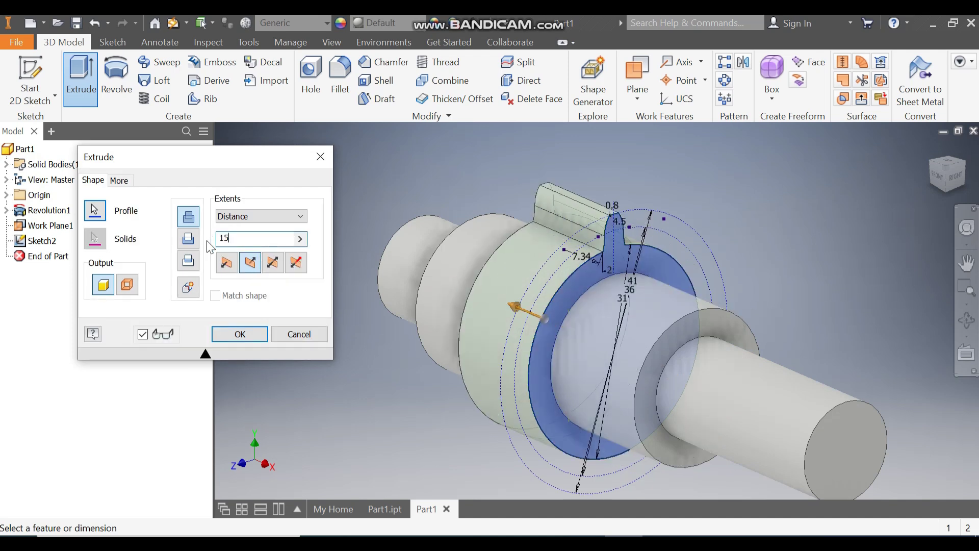
pyautogui.click(239, 333)
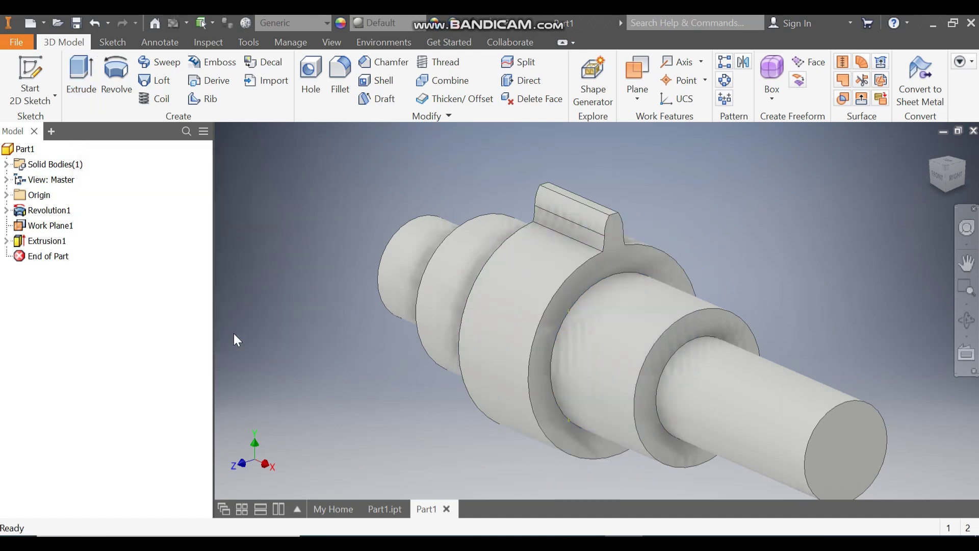
# Chamfer the tooth's tip edges at both end faces with a distance of 1 mm.
pyautogui.click(384, 63)
pyautogui.doubleClick(257, 138)
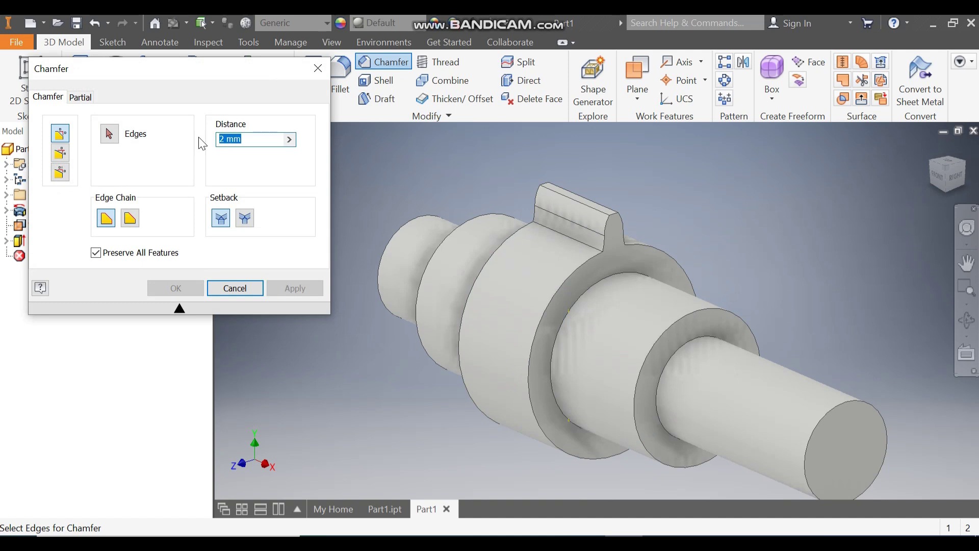
pyautogui.write('1')
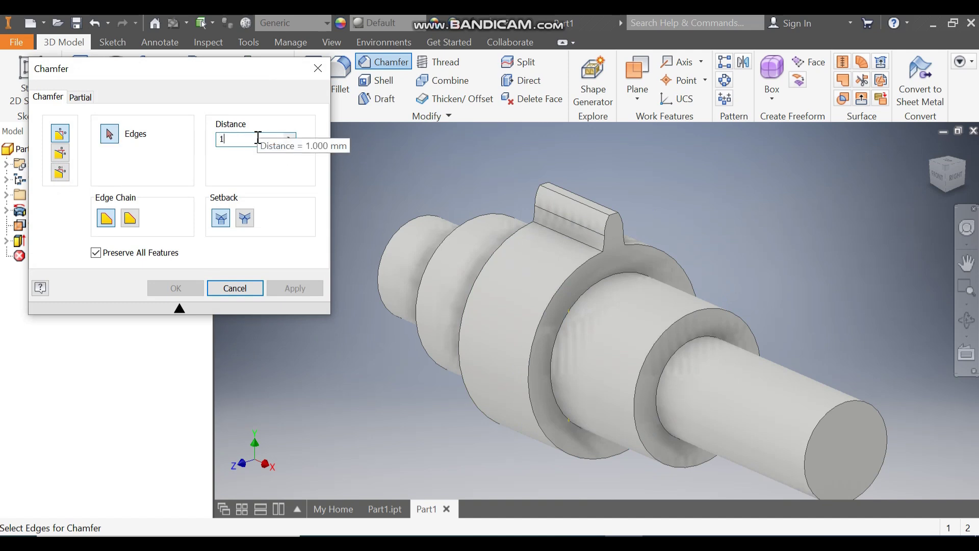
pyautogui.scroll(3, 568, 206)
pyautogui.click(650, 233)
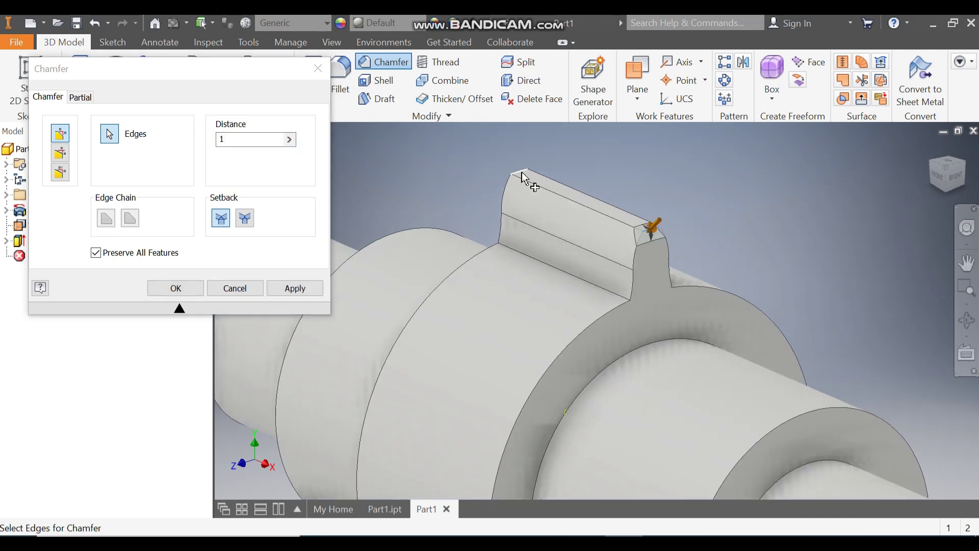
pyautogui.click(177, 288)
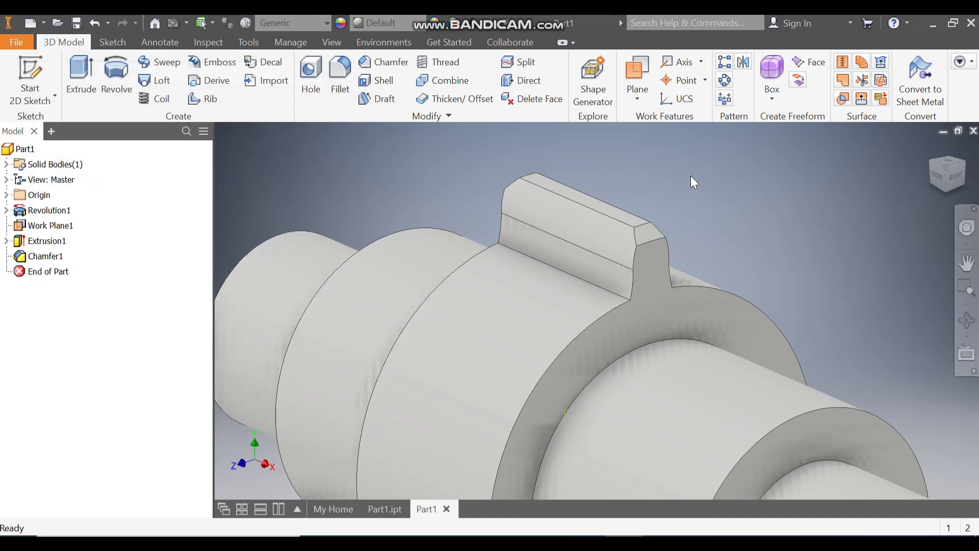
# Create a circular pattern of the tooth extrusion and its chamfer about the shaft axis, with 18 occurrences over 360 degrees.
pyautogui.scroll(3, 475, 167)
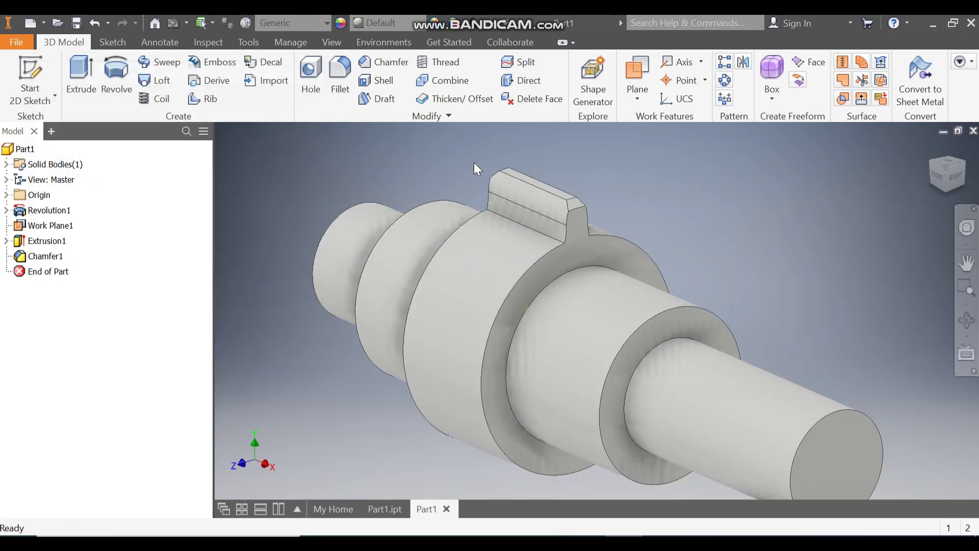
pyautogui.click(726, 86)
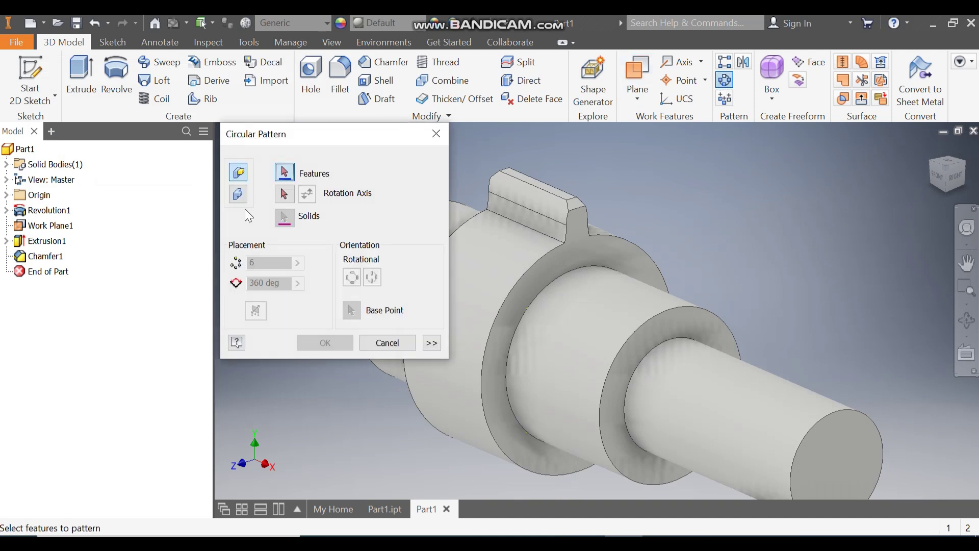
pyautogui.click(61, 240)
pyautogui.click(51, 256)
pyautogui.click(284, 195)
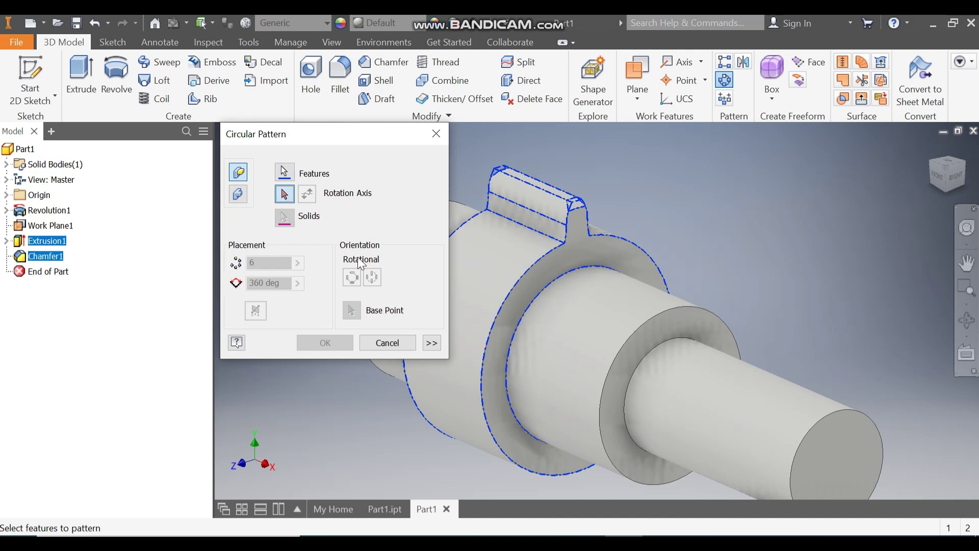
pyautogui.click(504, 273)
pyautogui.moveTo(779, 244); pyautogui.dragTo(867, 225, button='middle')
pyautogui.doubleClick(265, 263)
pyautogui.write('18')
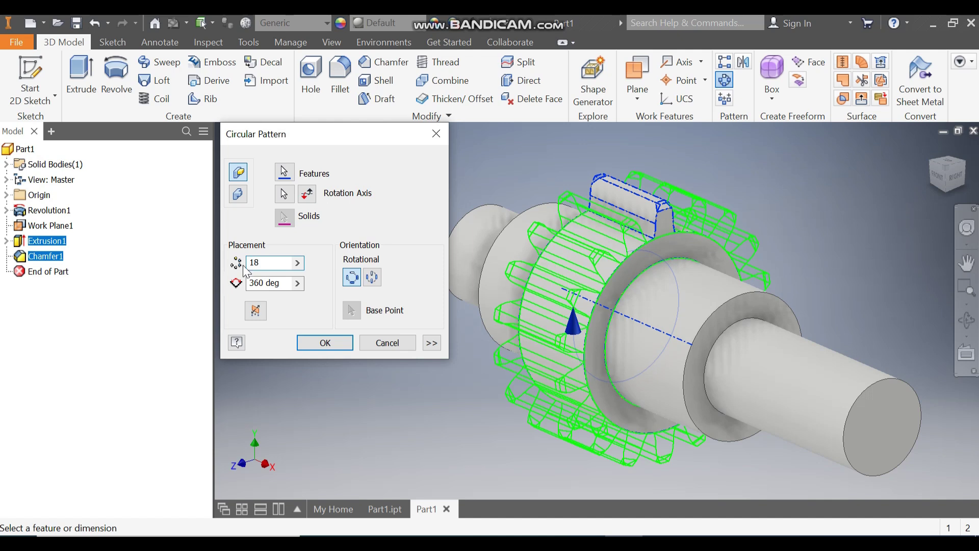
pyautogui.click(325, 342)
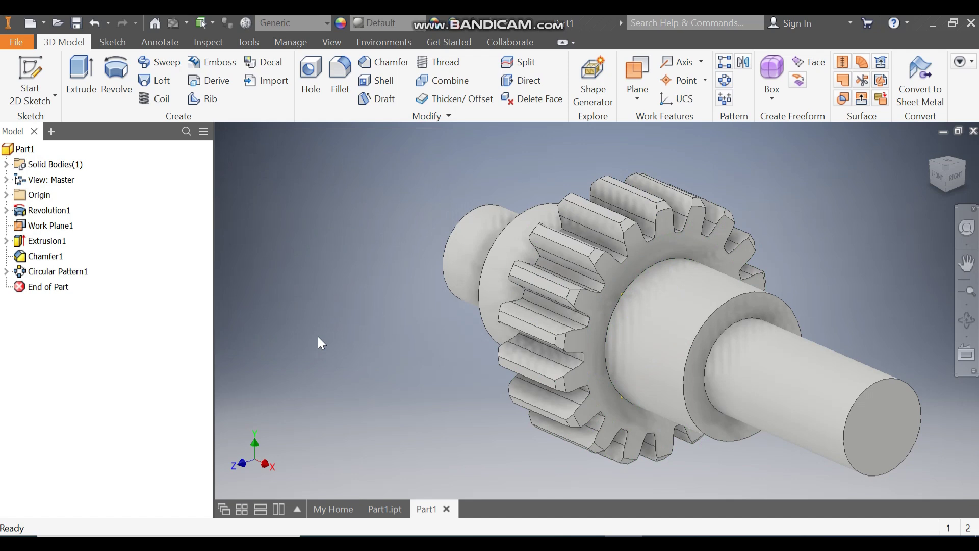
# Set up a 2 mm fillet on the circular edges where both gear faces meet the shaft.
pyautogui.click(672, 258)
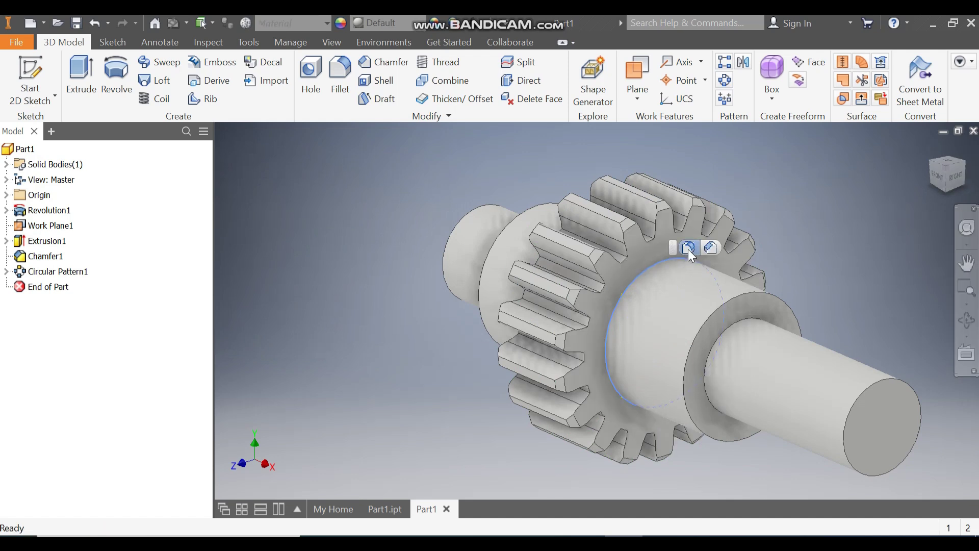
pyautogui.click(688, 249)
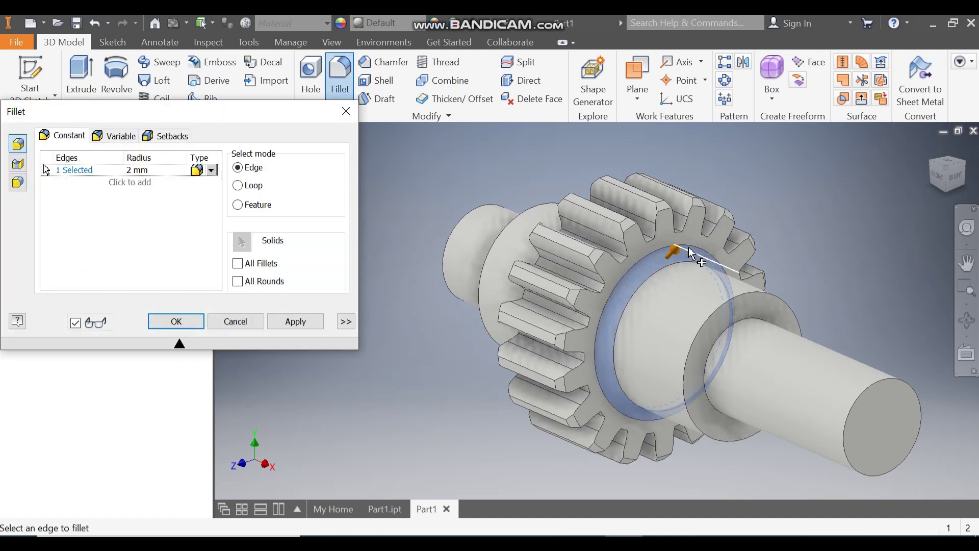
pyautogui.click(966, 262)
pyautogui.moveTo(843, 208); pyautogui.dragTo(852, 206)
pyautogui.keyDown('shift'); pyautogui.moveTo(853, 207); pyautogui.dragTo(492, 271, button='middle'); pyautogui.keyUp('shift')
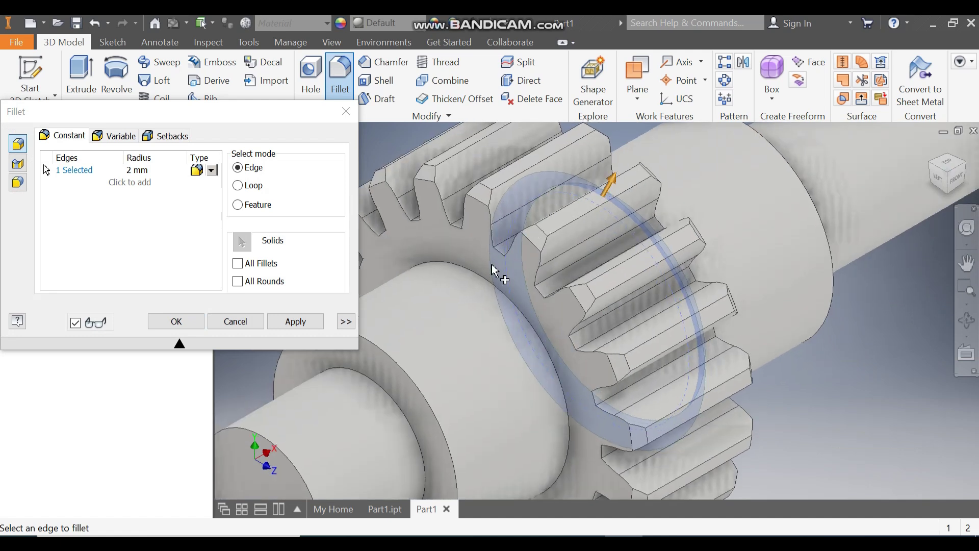
pyautogui.click(478, 275)
pyautogui.scroll(-5, 663, 228)
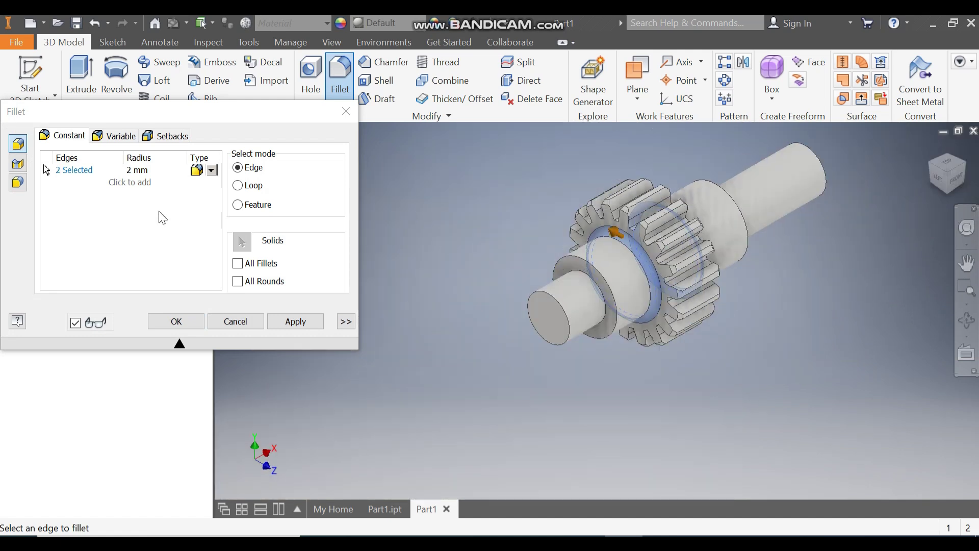
# Add a second fillet set of 0.5 mm for the shoulder edges at the two thinner shaft ends and apply all fillets.
pyautogui.click(120, 184)
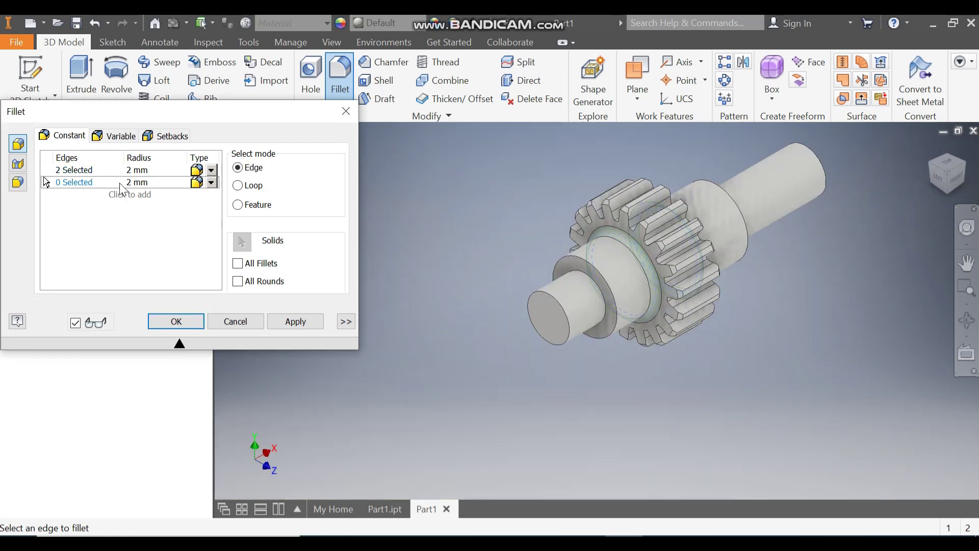
pyautogui.click(141, 185)
pyautogui.write('0.5')
pyautogui.click(590, 279)
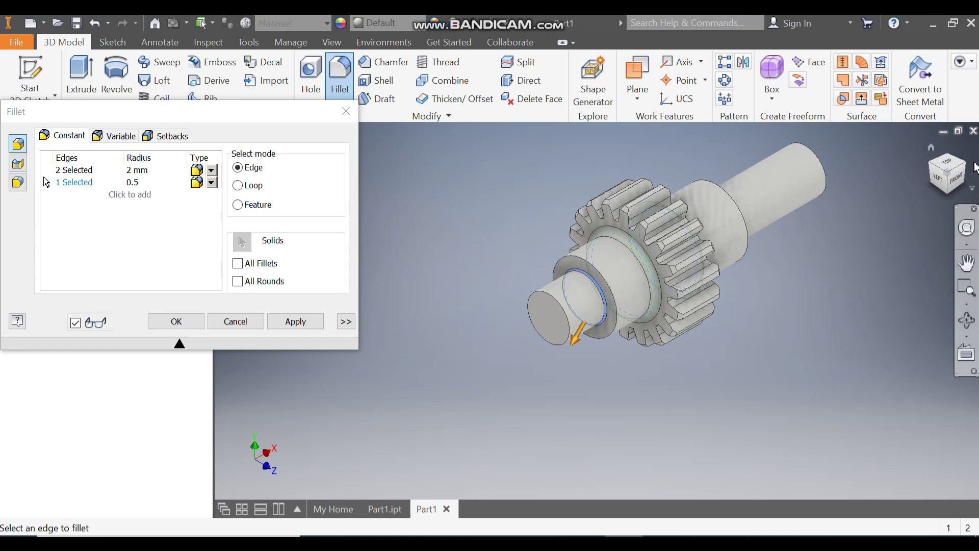
pyautogui.keyDown('shift'); pyautogui.moveTo(796, 286); pyautogui.dragTo(704, 299, button='middle'); pyautogui.keyUp('shift')
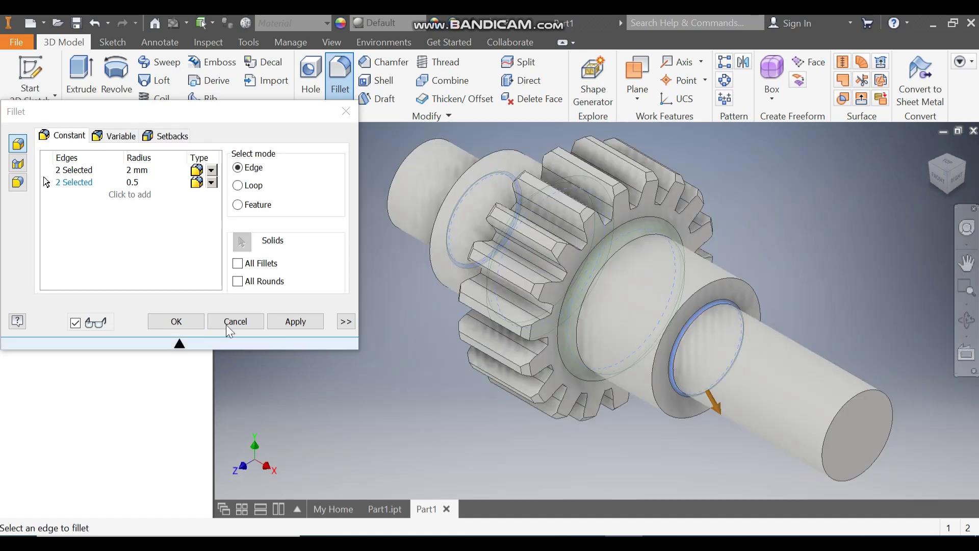
pyautogui.click(178, 322)
# Examine the shaft end of the finished reference part Part1.ipt and return to the new part.
pyautogui.keyDown('shift'); pyautogui.moveTo(732, 223); pyautogui.dragTo(841, 209, button='middle'); pyautogui.keyUp('shift')
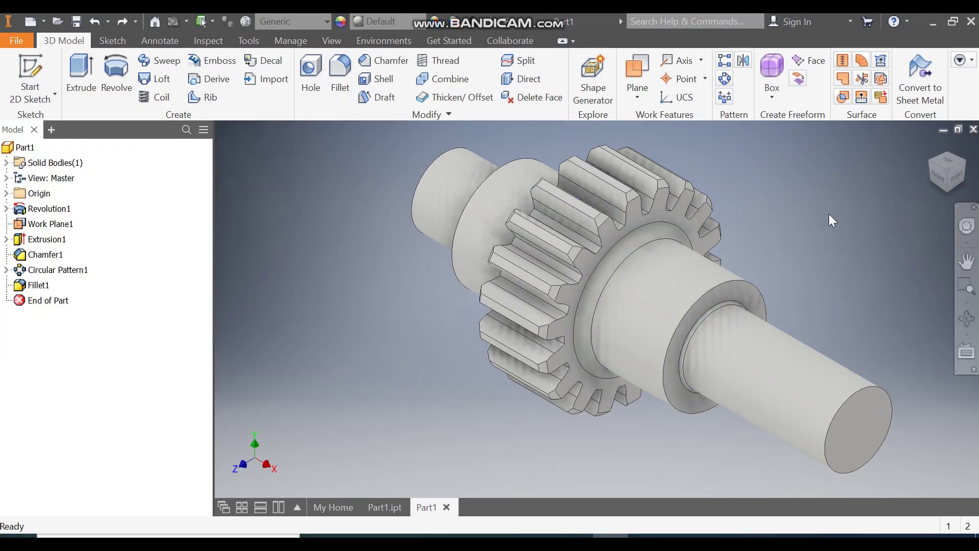
pyautogui.click(396, 506)
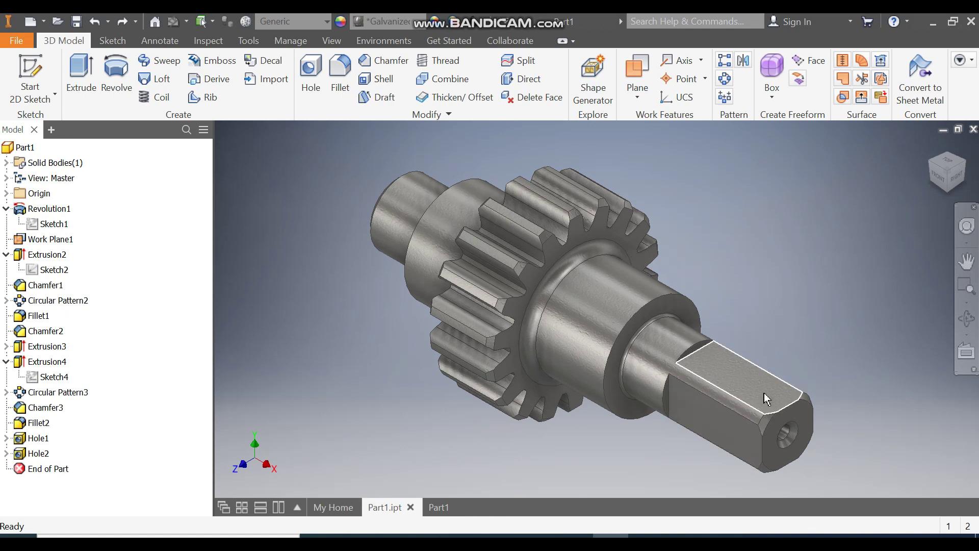
pyautogui.click(439, 507)
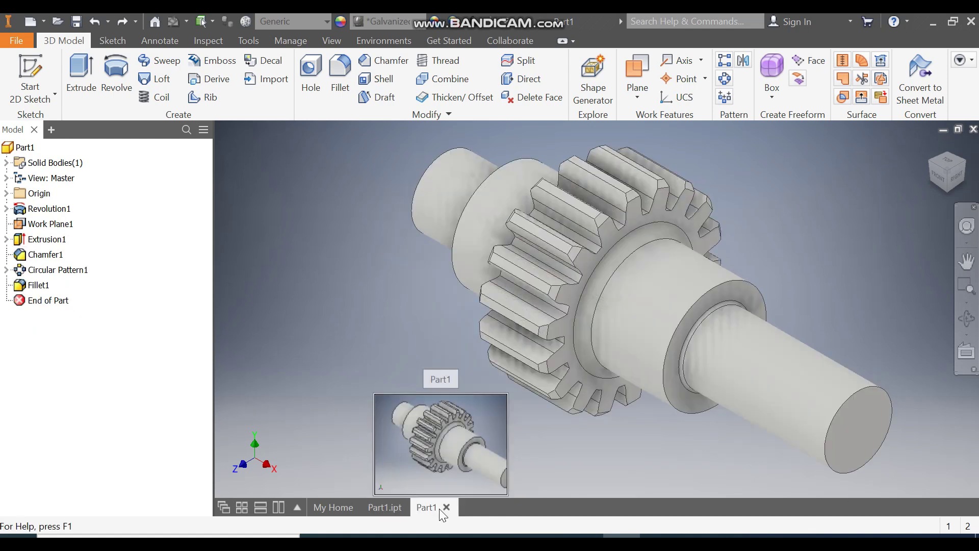
# Start a sketch on the long shaft's end face and draw a horizontal chord about 13 mm long above the centre.
pyautogui.click(871, 417)
pyautogui.click(968, 407)
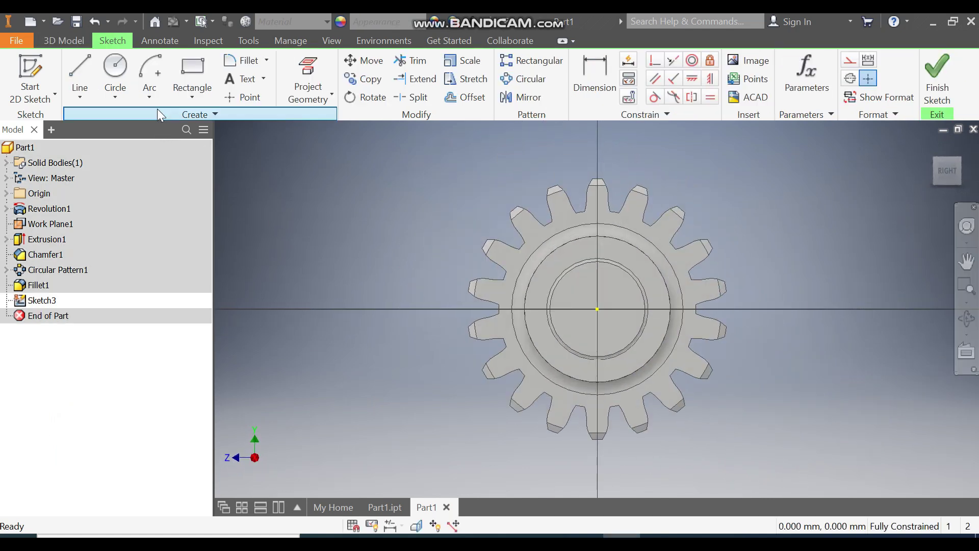
pyautogui.click(82, 74)
pyautogui.scroll(5, 575, 276)
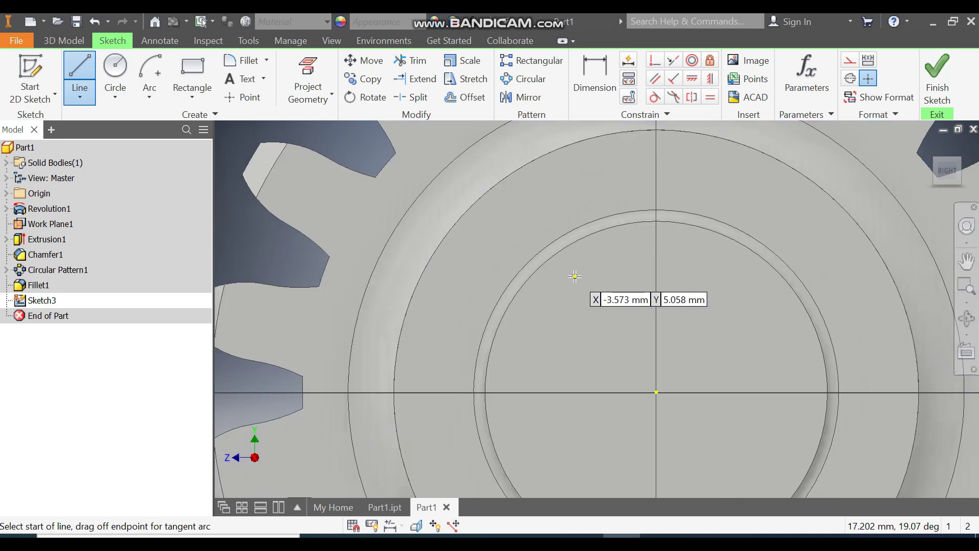
pyautogui.click(507, 307)
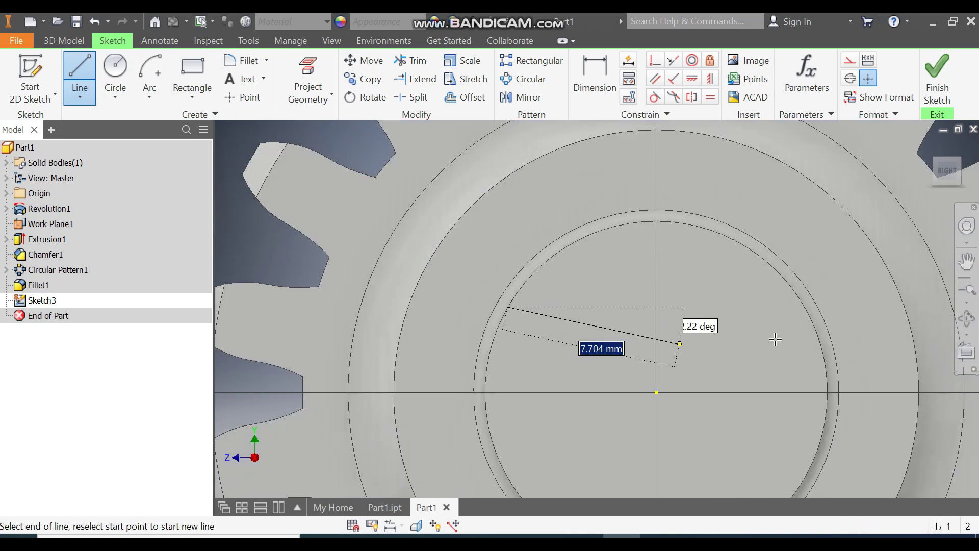
pyautogui.click(804, 306)
pyautogui.press('Escape')
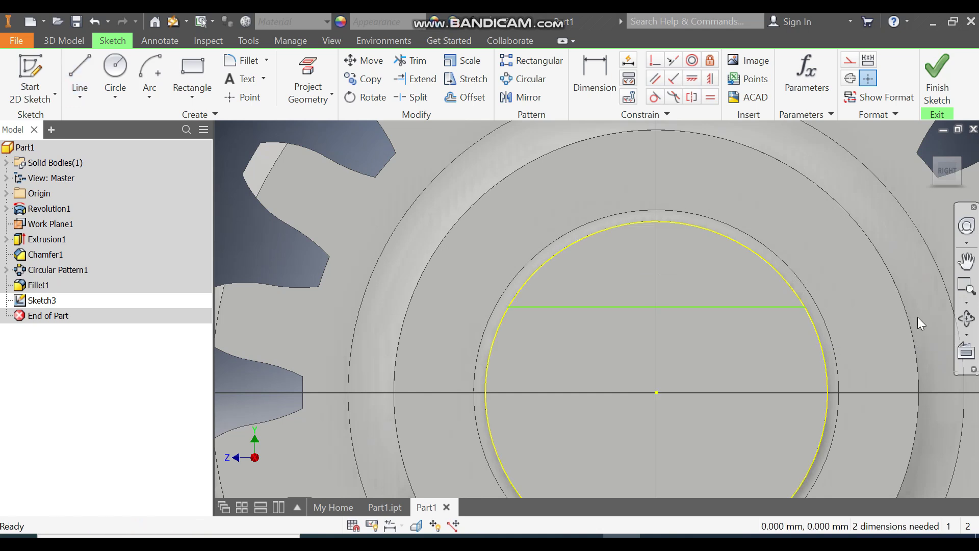
# Convert the projected end-face circle to construction geometry.
pyautogui.click(693, 229)
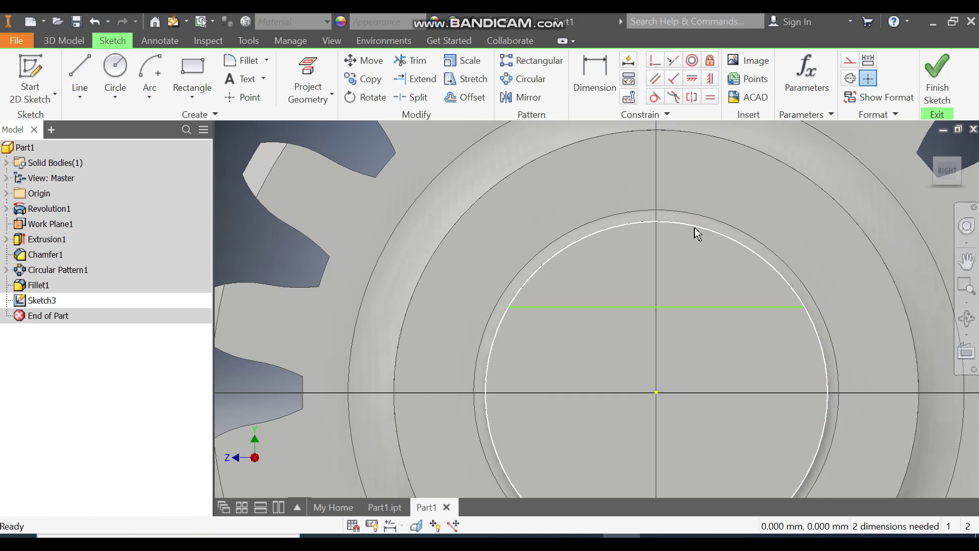
pyautogui.click(696, 228)
pyautogui.click(850, 59)
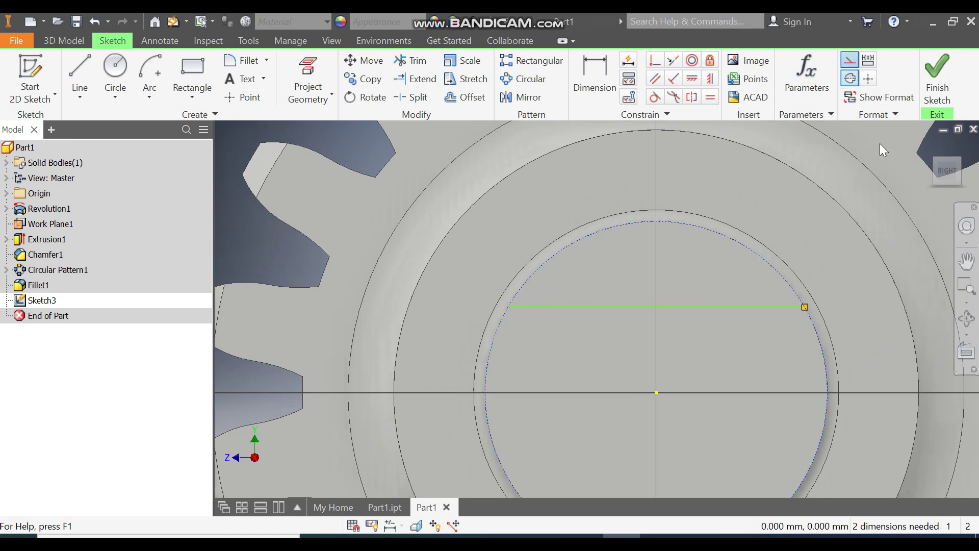
# Dimension the horizontal line's distance from the circle centre as 6 mm.
pyautogui.click(598, 67)
pyautogui.click(675, 306)
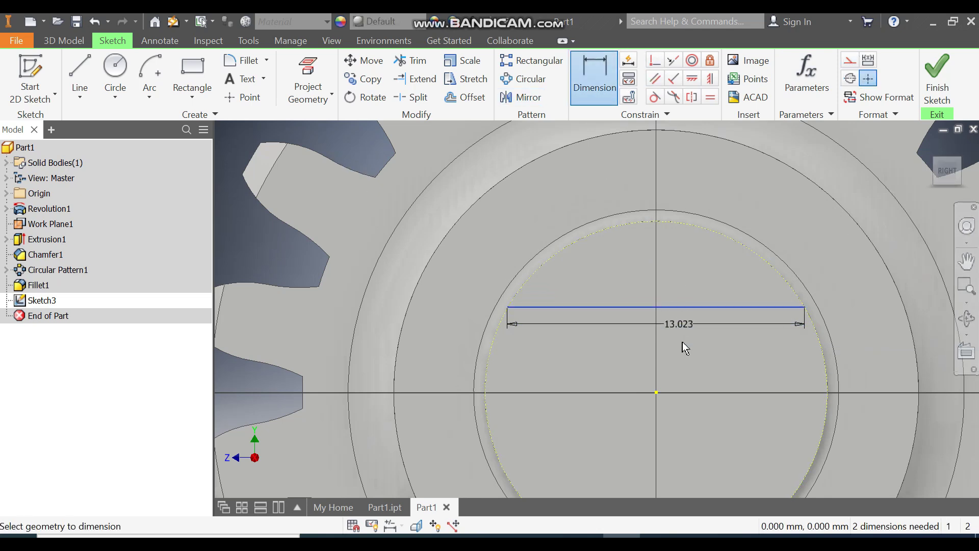
pyautogui.click(657, 392)
pyautogui.click(678, 367)
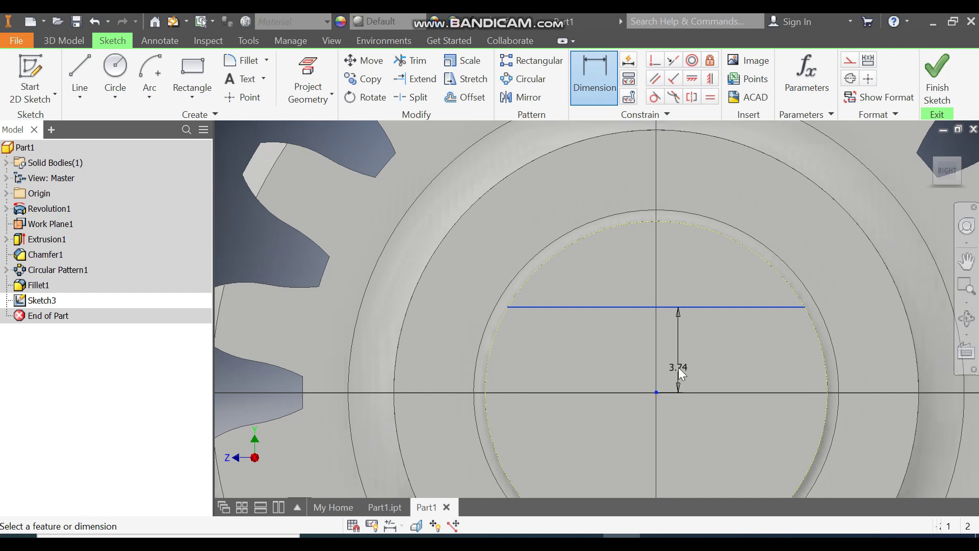
pyautogui.write('6')
pyautogui.press('Return')
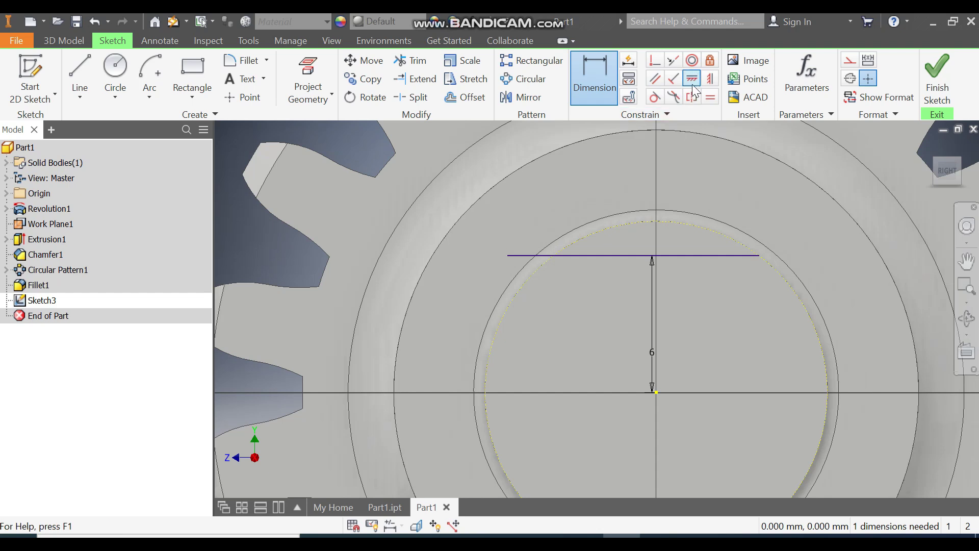
# Align the horizontal line's midpoint vertically with the circle centre.
pyautogui.click(712, 78)
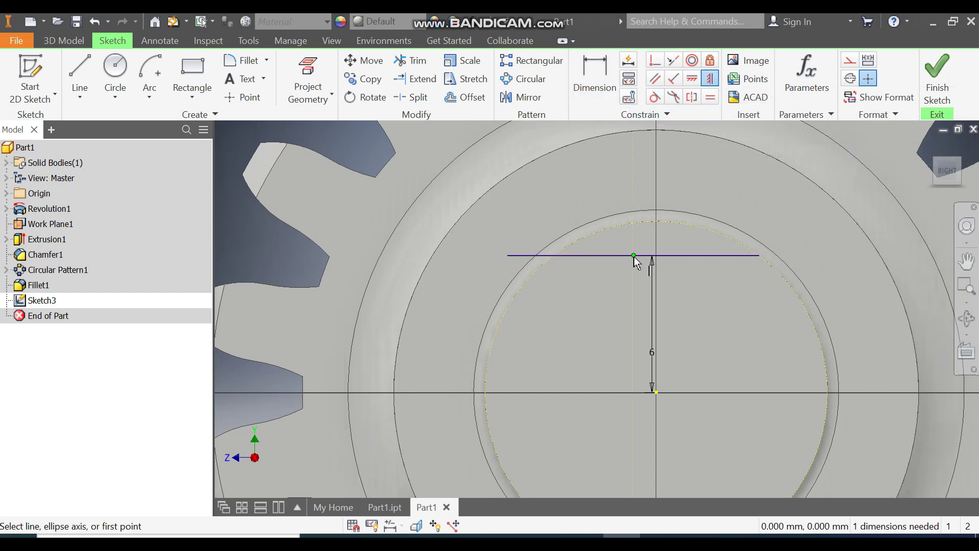
pyautogui.click(634, 256)
pyautogui.click(656, 391)
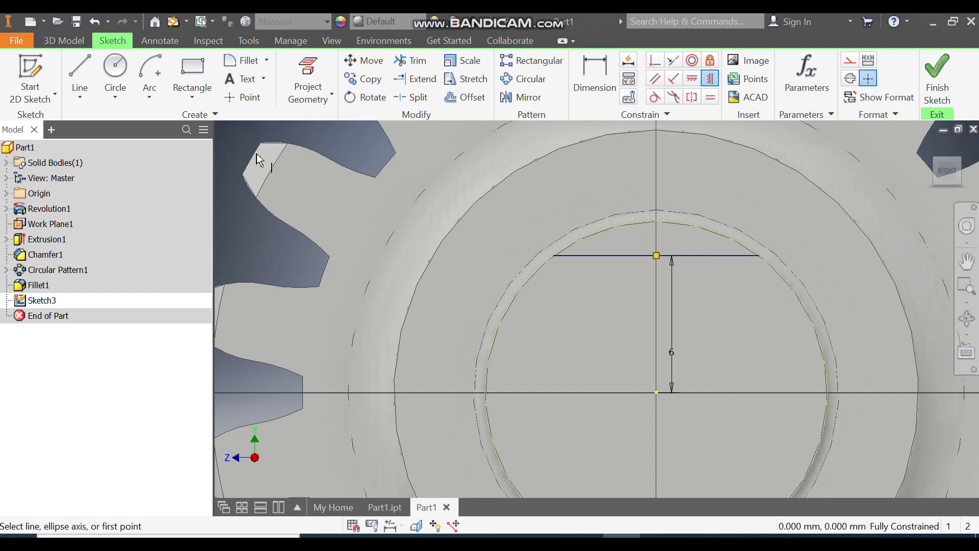
# Close the flat's profile with a centre-point arc about the circle centre joining the horizontal line's endpoints, and finish the sketch.
pyautogui.click(156, 95)
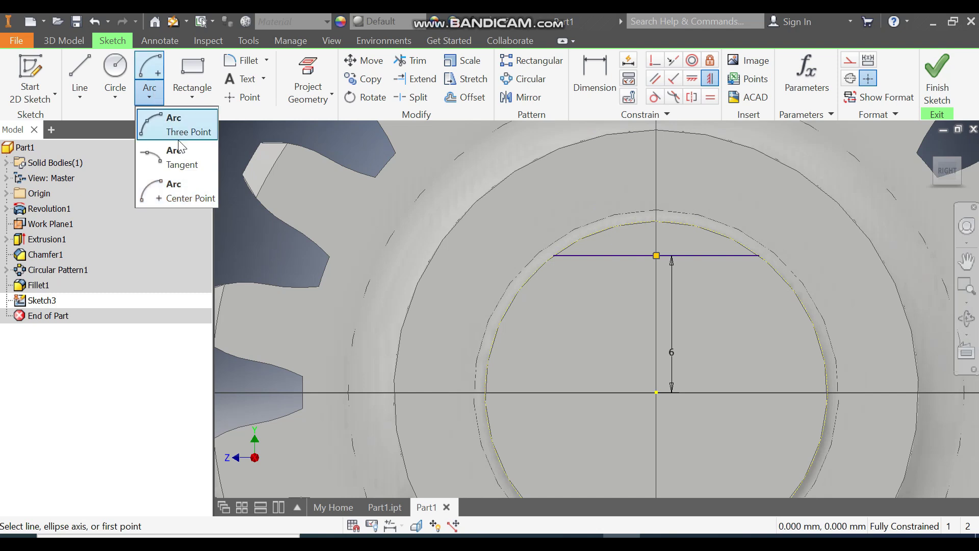
pyautogui.click(187, 196)
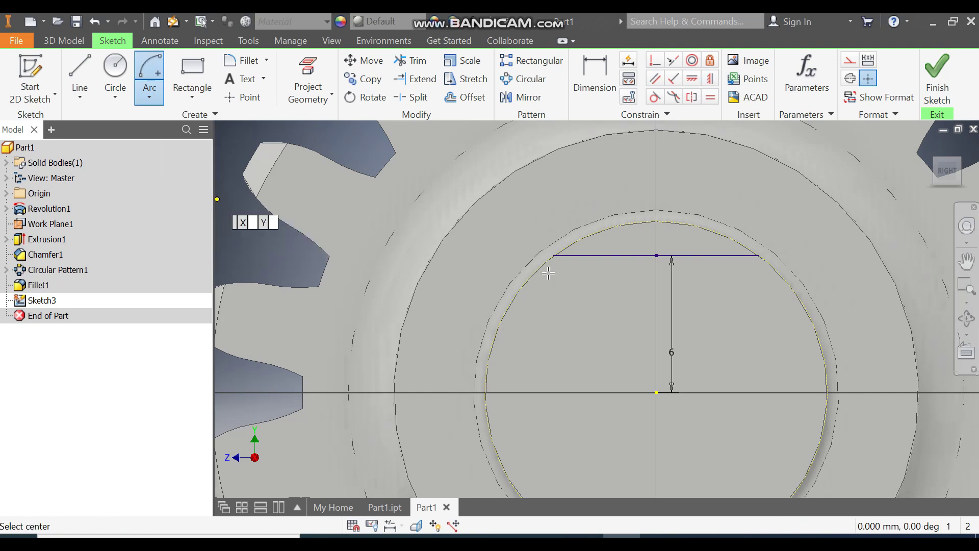
pyautogui.click(656, 392)
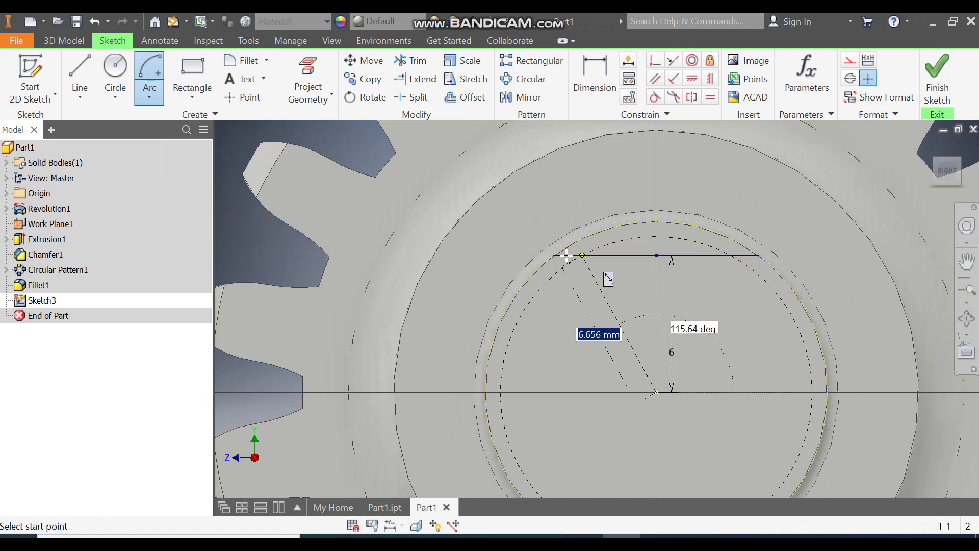
pyautogui.click(588, 249)
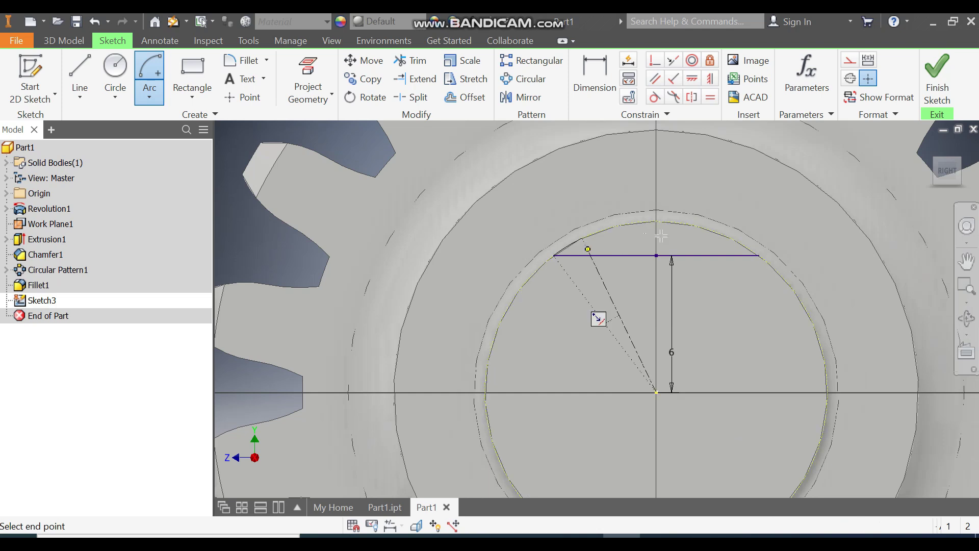
pyautogui.click(758, 255)
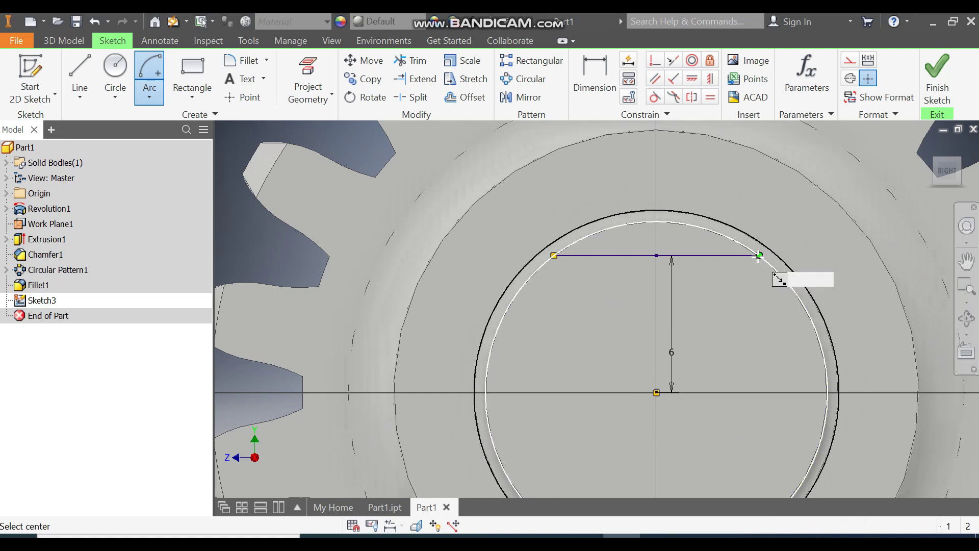
pyautogui.click(935, 85)
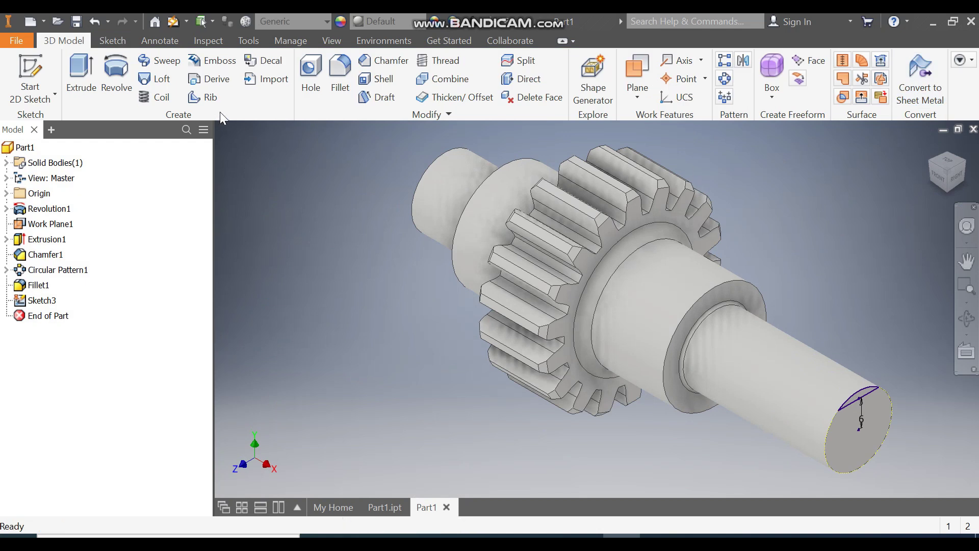
# Extrude the segment profile as a 22 mm cut into the long shaft from its end face.
pyautogui.click(83, 76)
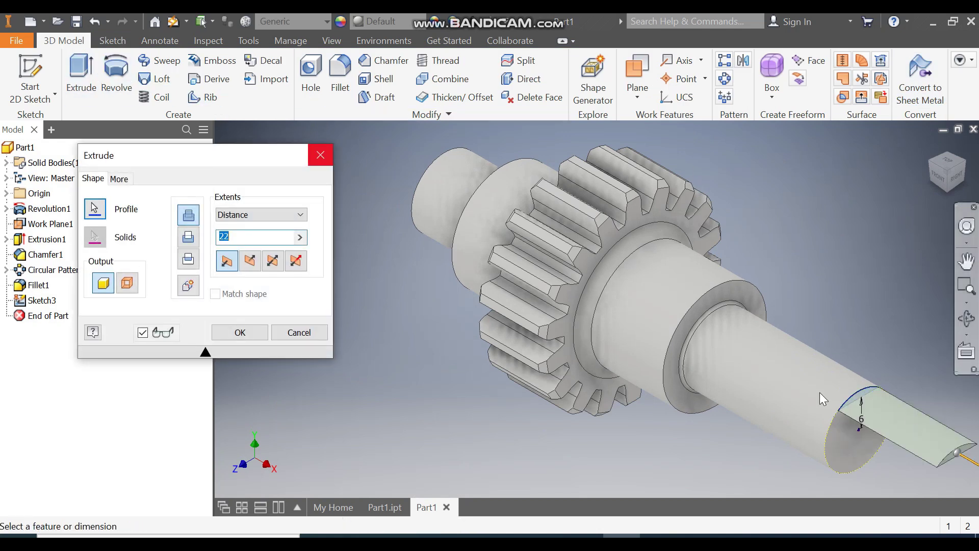
pyautogui.click(254, 261)
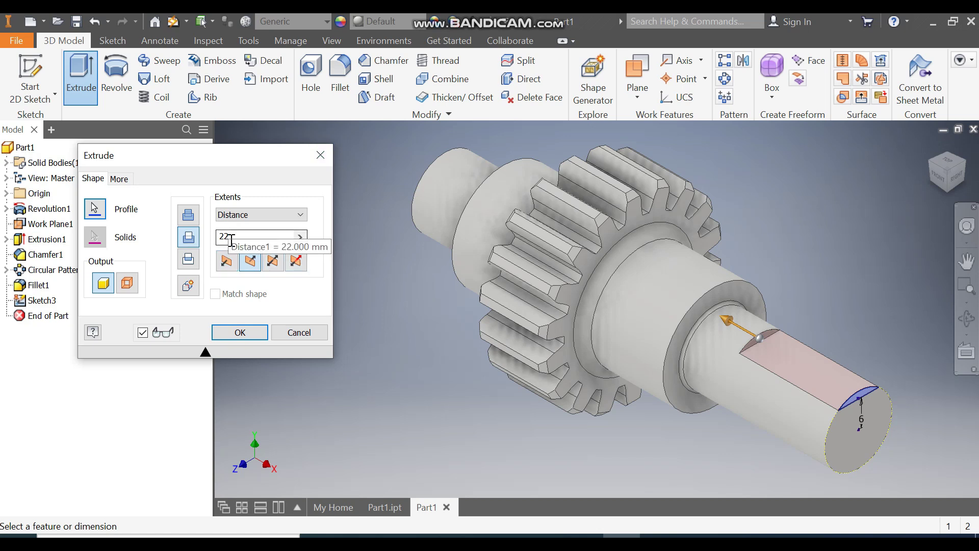
pyautogui.click(251, 335)
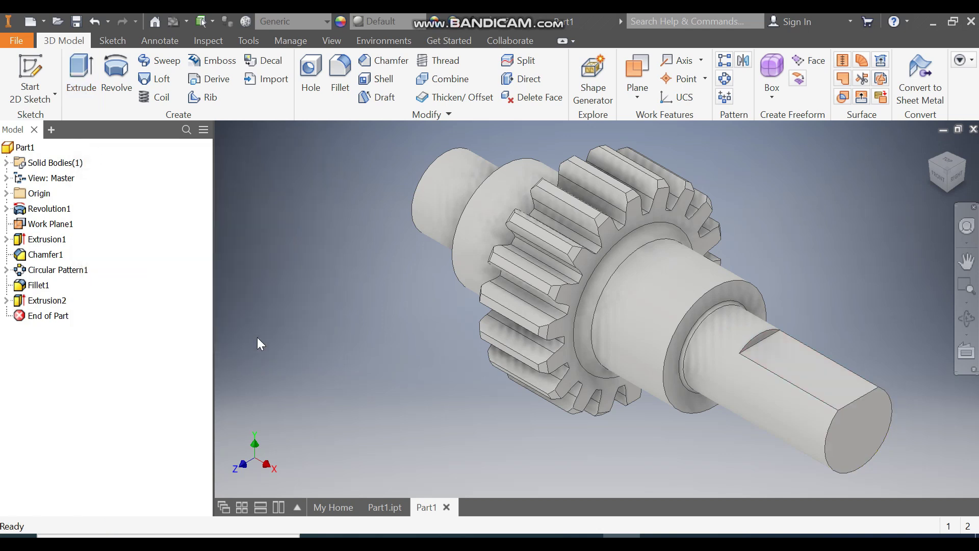
# Circular-pattern the flat cut around the shaft axis with 4 occurrences over 360 degrees.
pyautogui.click(723, 78)
pyautogui.click(803, 359)
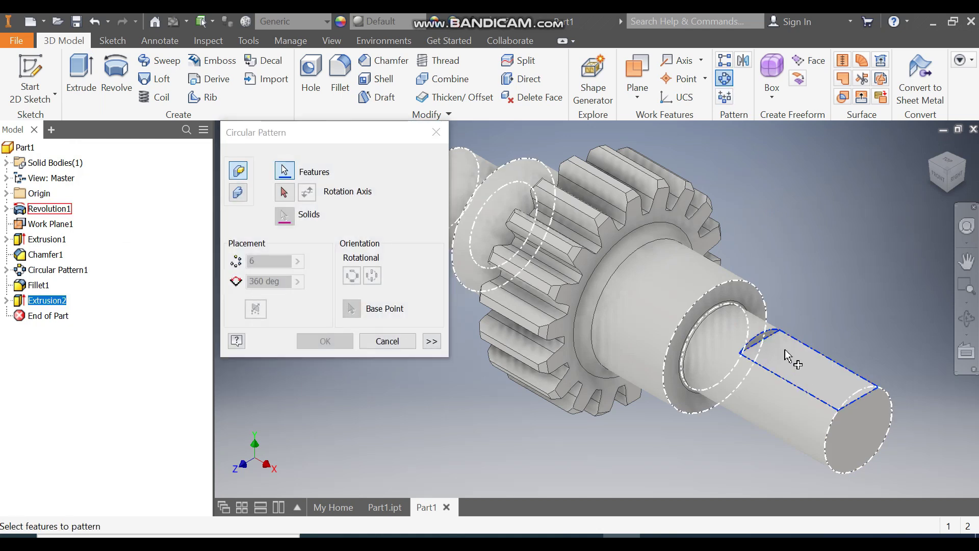
pyautogui.click(284, 194)
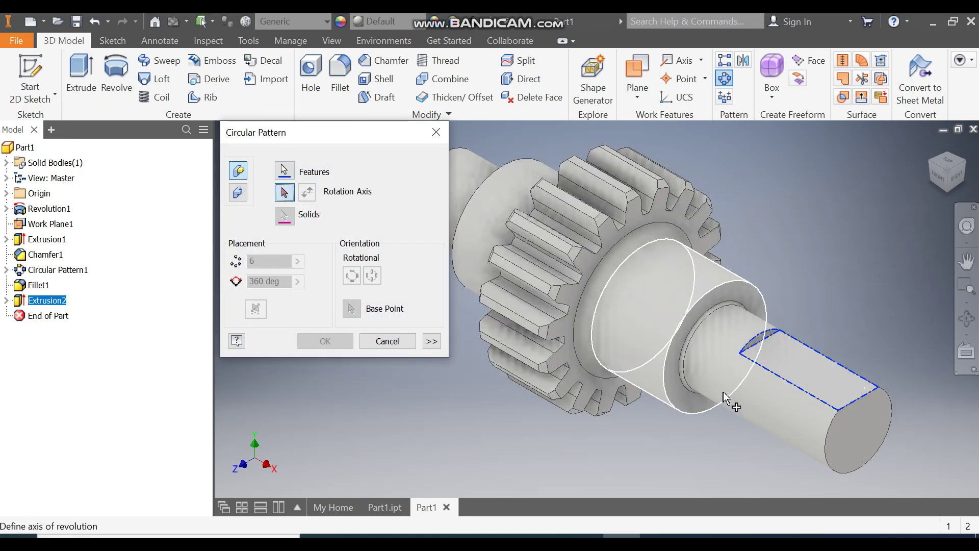
pyautogui.click(770, 390)
pyautogui.write('4')
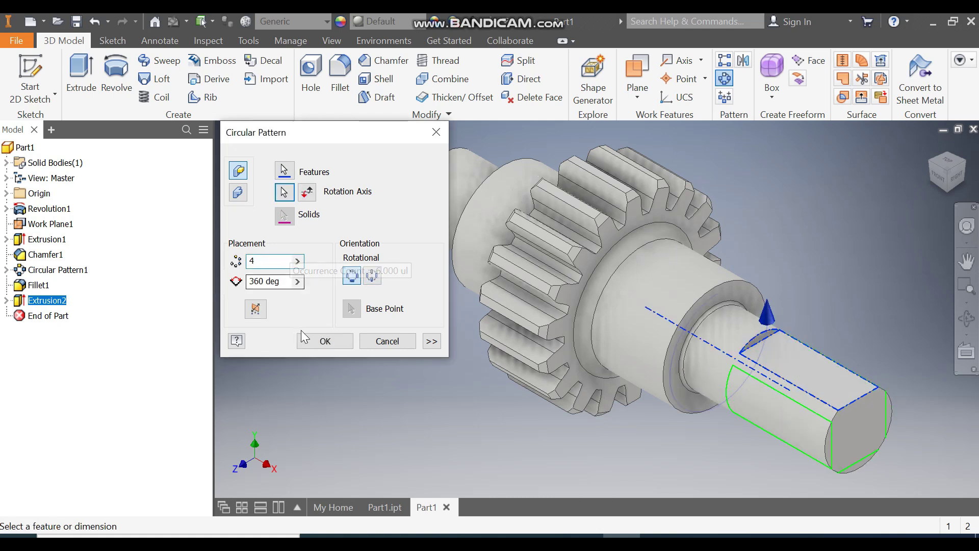
pyautogui.click(319, 339)
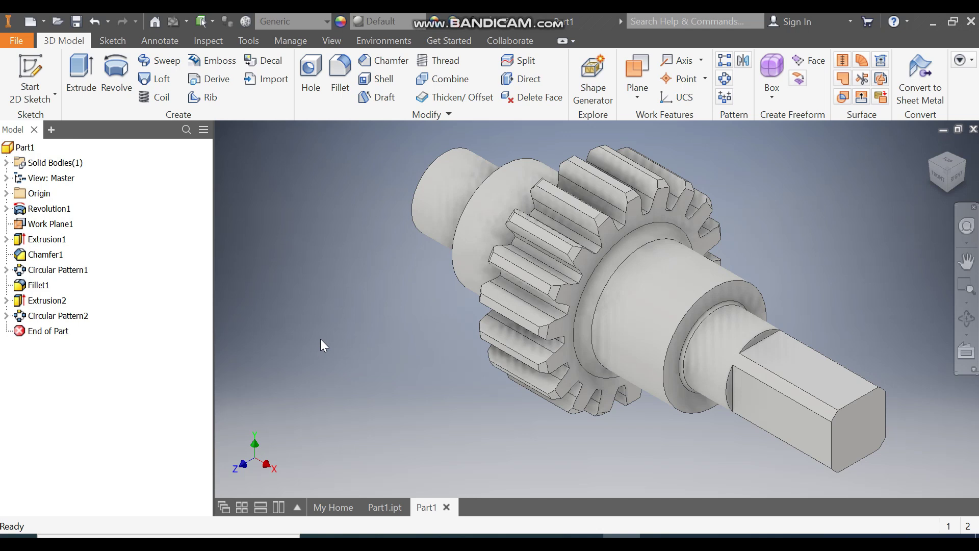
# Chamfer the four corner edges of the squared shaft end and the short shaft's end edge with a 1 mm distance.
pyautogui.click(390, 60)
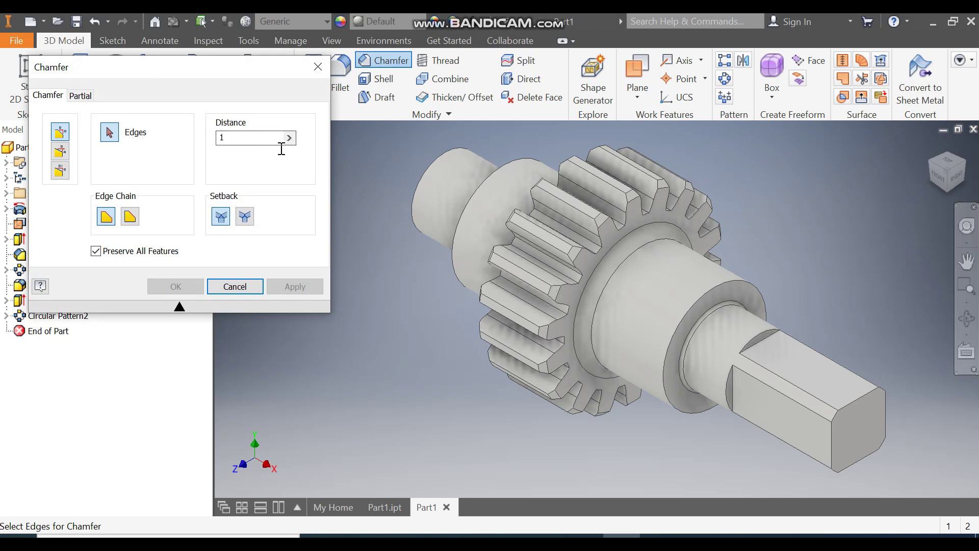
pyautogui.click(841, 413)
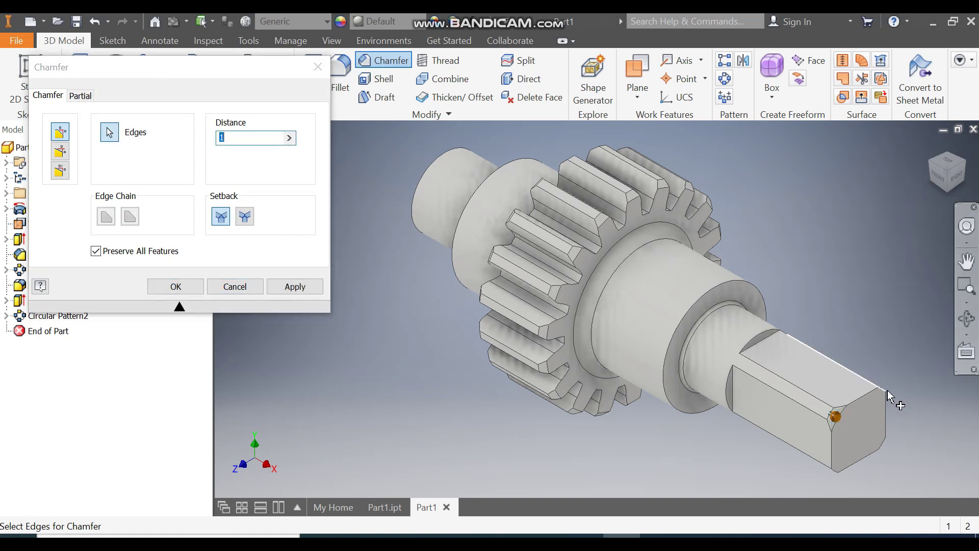
pyautogui.scroll(4, 867, 474)
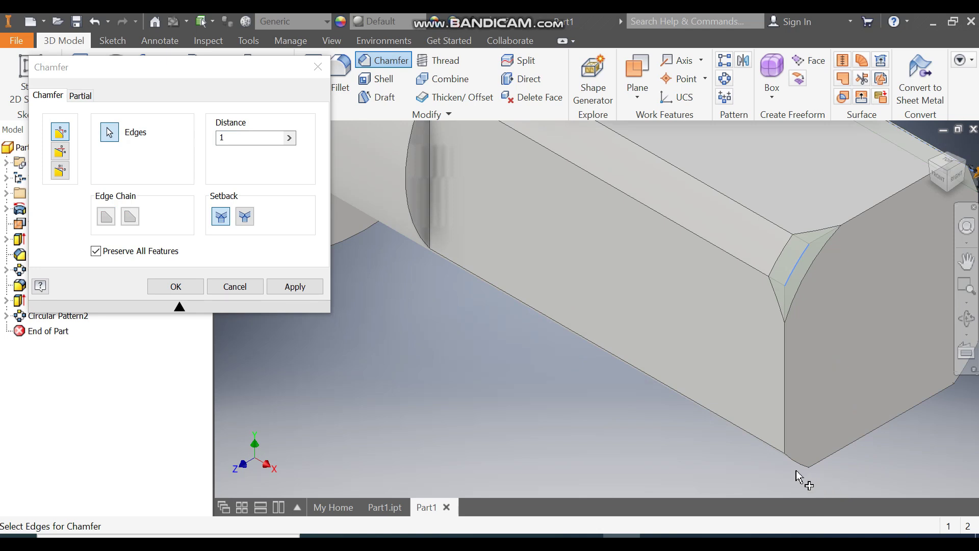
pyautogui.scroll(-2, 656, 424)
pyautogui.click(839, 396)
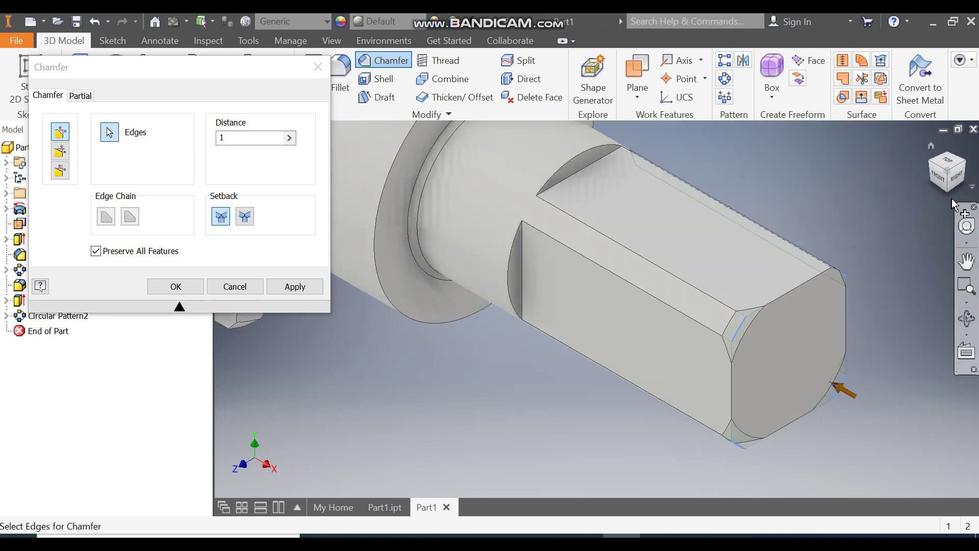
pyautogui.click(932, 167)
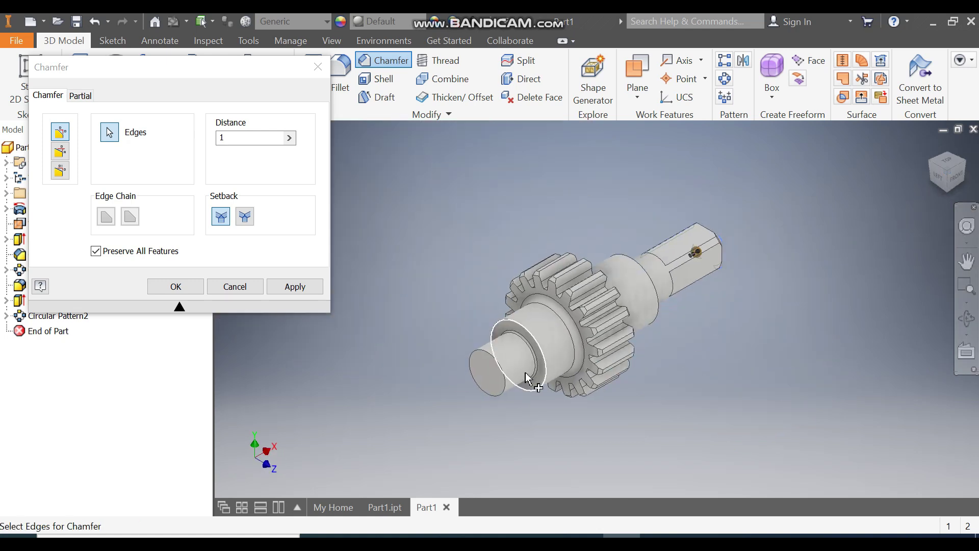
pyautogui.click(175, 286)
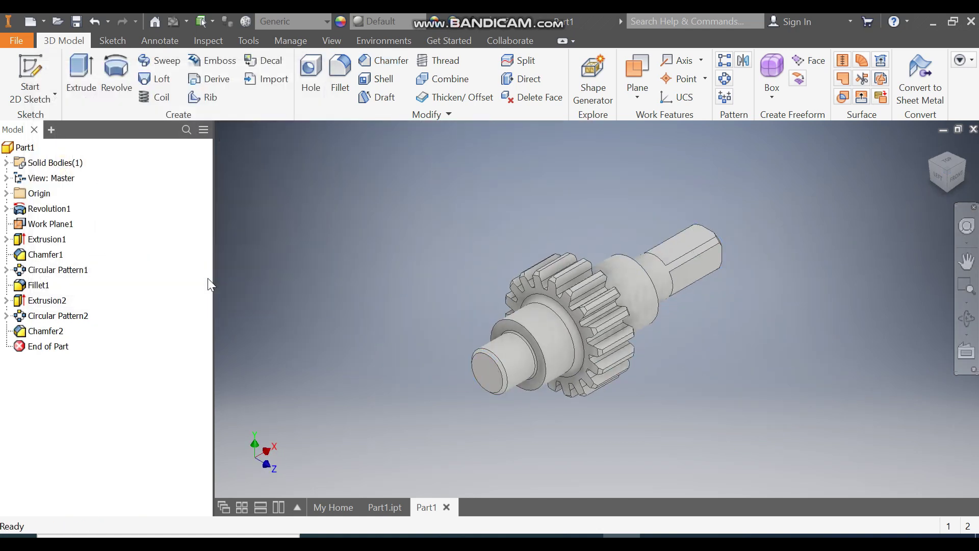
# Sketch a centre point on the end face of the squared shaft and finish the sketch.
pyautogui.click(966, 168)
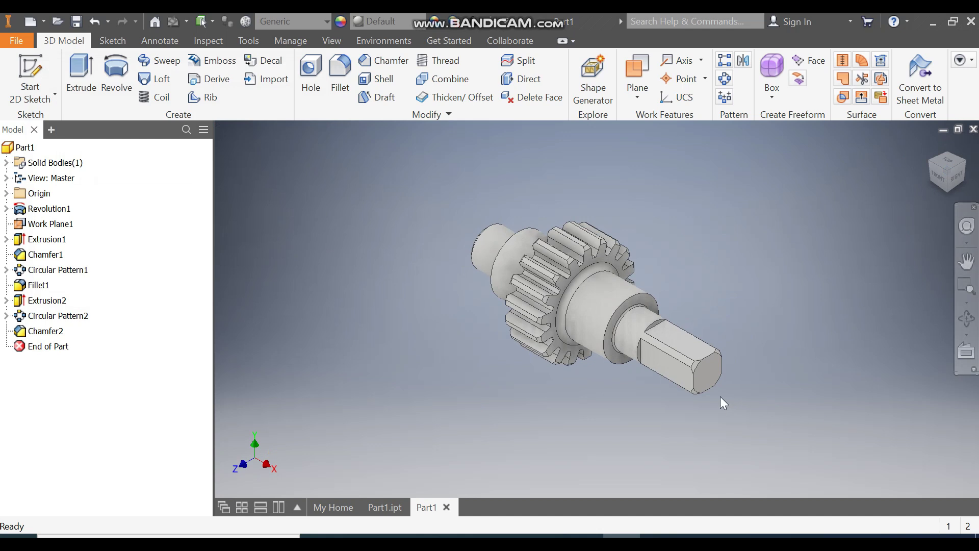
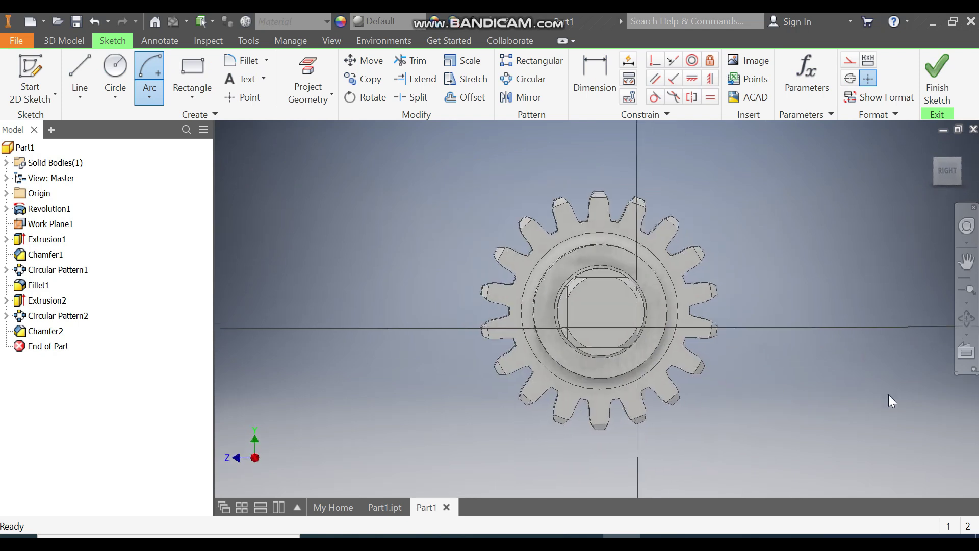
pyautogui.click(239, 97)
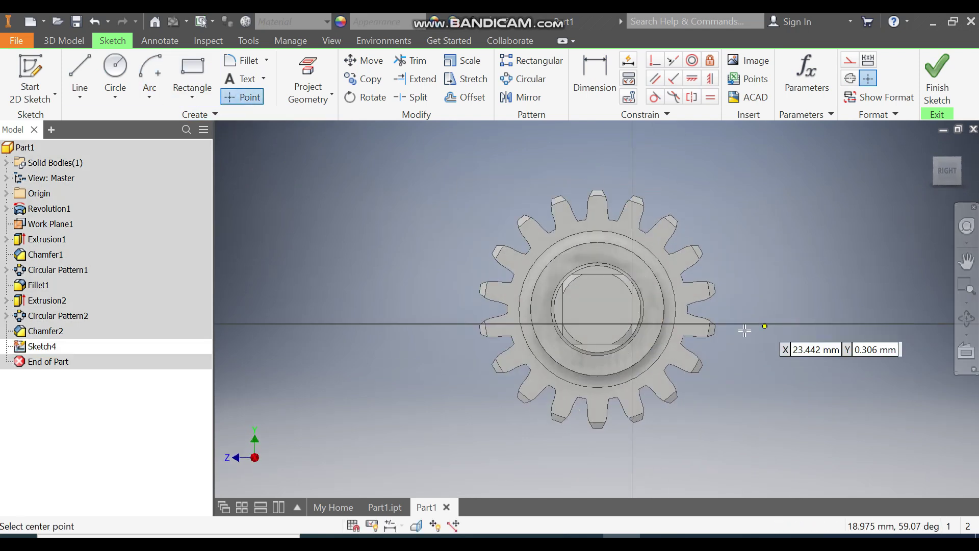
pyautogui.click(598, 309)
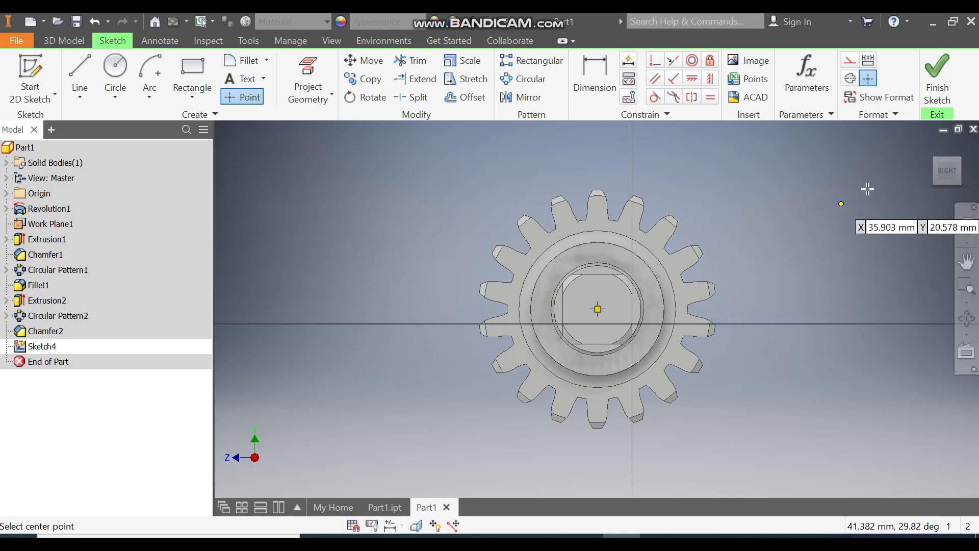
pyautogui.click(937, 77)
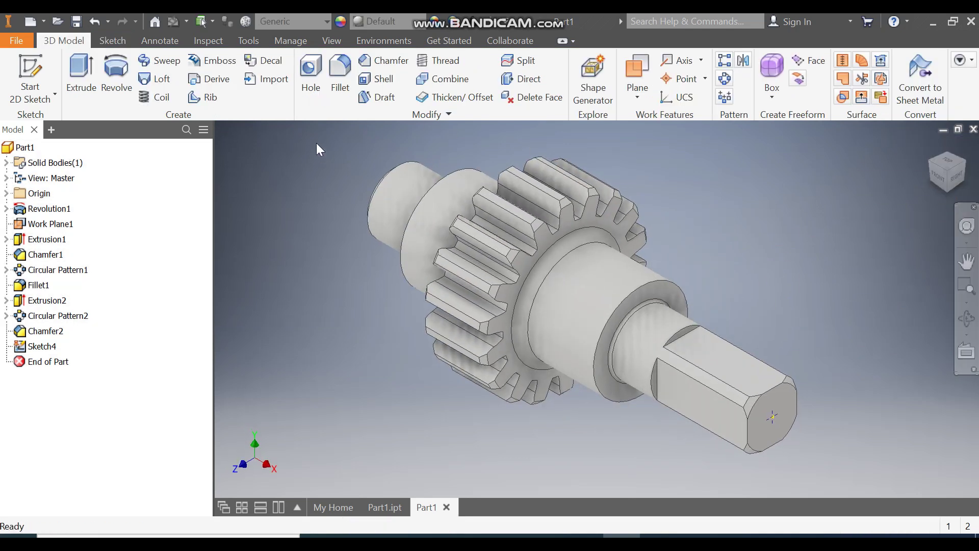
# Create a 3 mm countersunk hole at the sketched point, 6 mm deep with a 5 mm, 90-degree countersink and angled drill point.
pyautogui.click(303, 78)
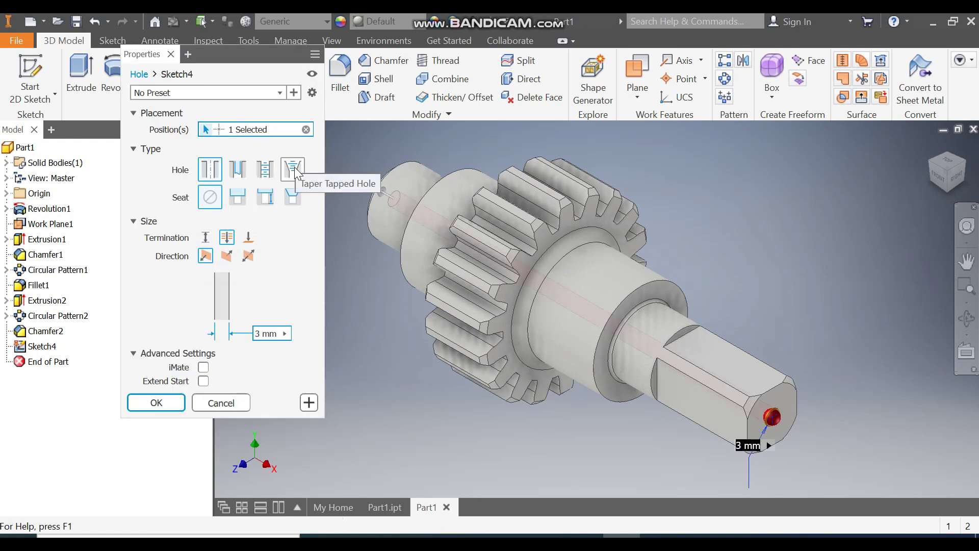
pyautogui.click(292, 198)
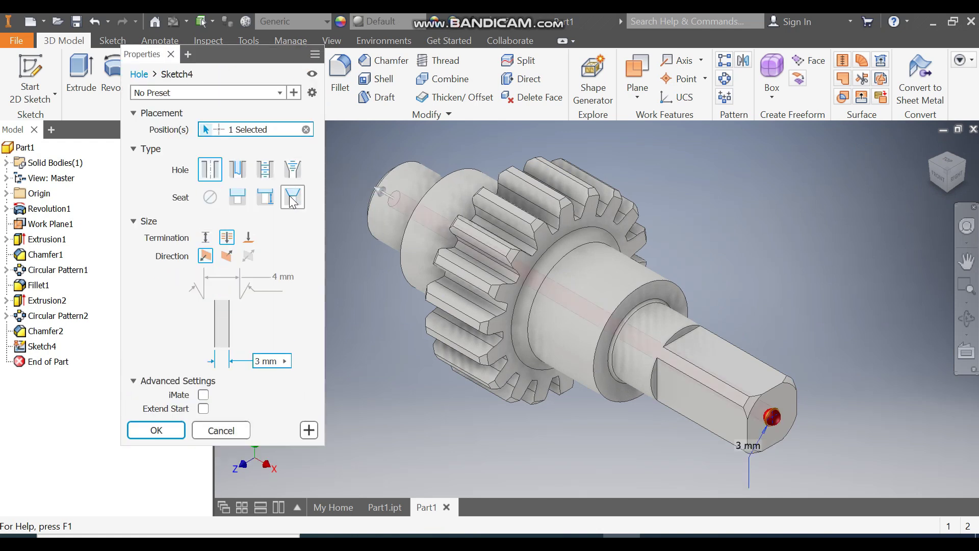
pyautogui.click(206, 238)
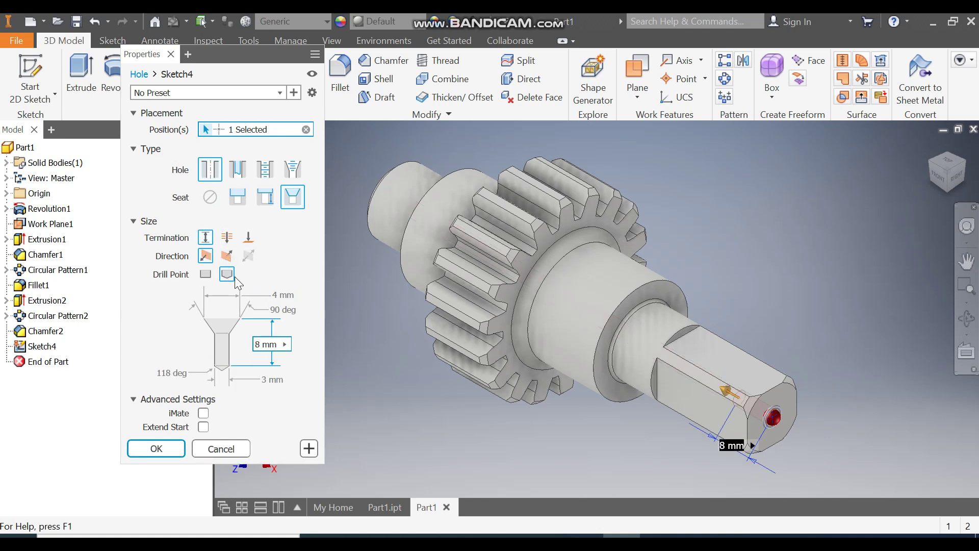
pyautogui.click(247, 347)
pyautogui.write('6')
pyautogui.click(277, 300)
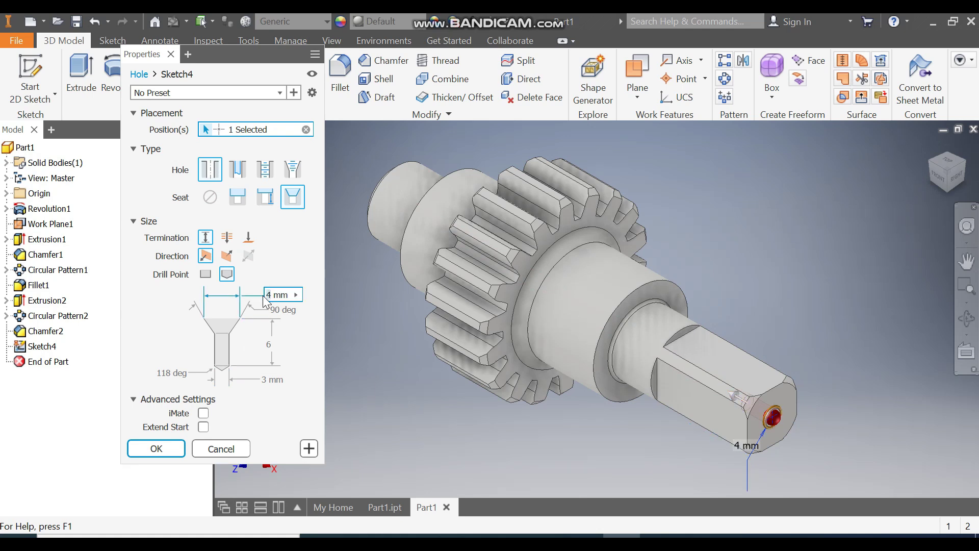
pyautogui.write('5')
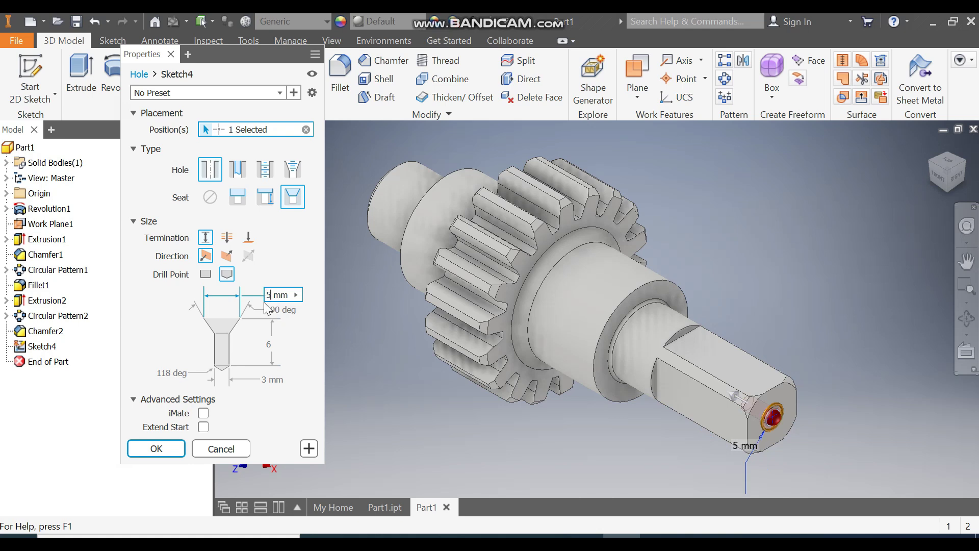
pyautogui.click(264, 379)
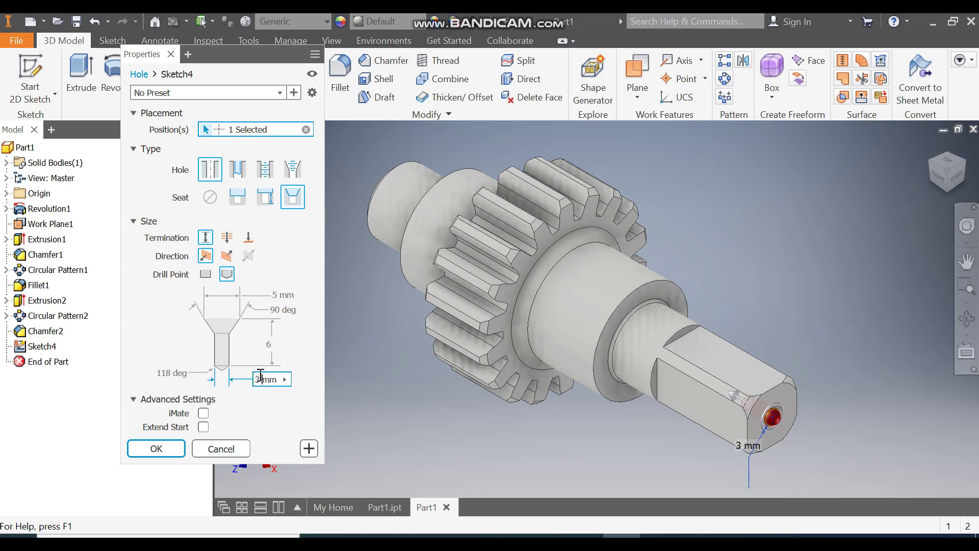
pyautogui.click(156, 449)
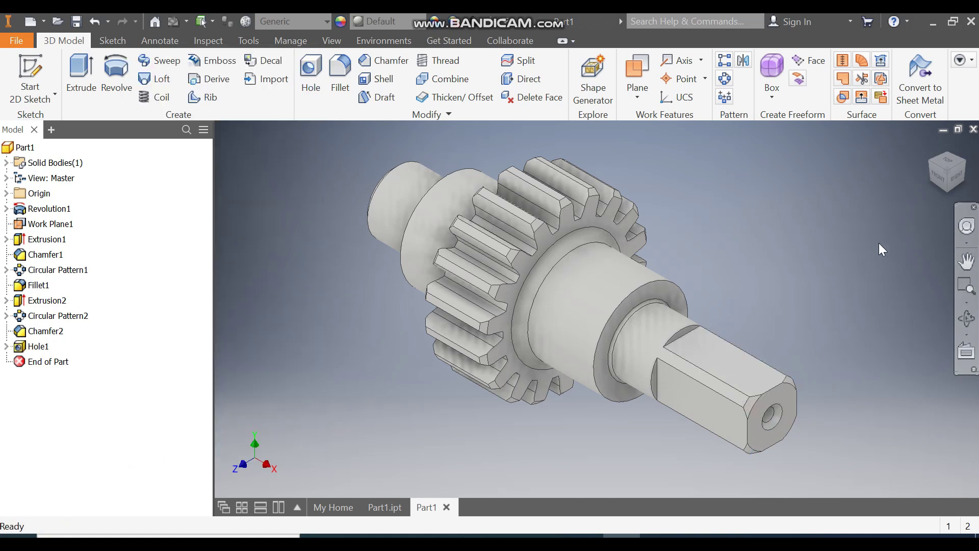
# Sketch a centre point on the end face of the short round shaft and finish the sketch.
pyautogui.click(927, 167)
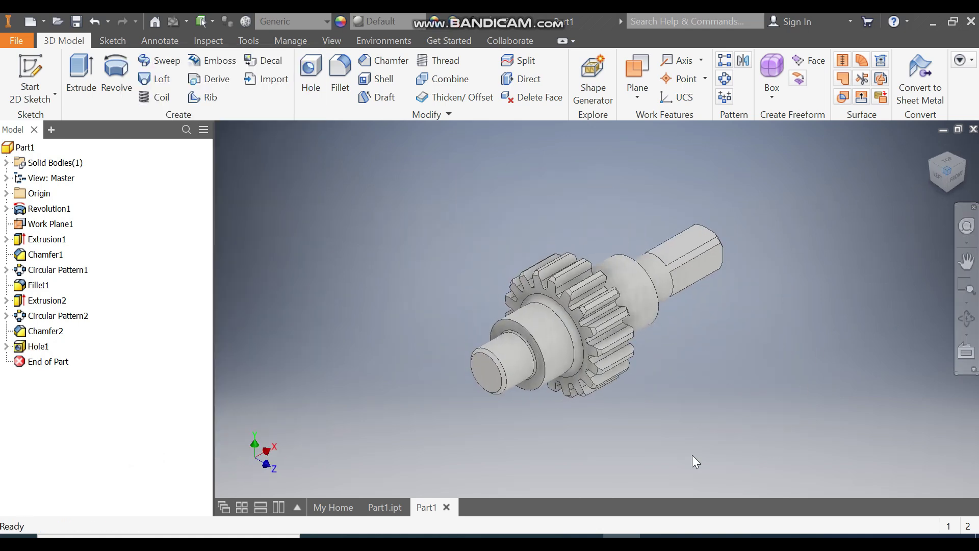
pyautogui.click(481, 381)
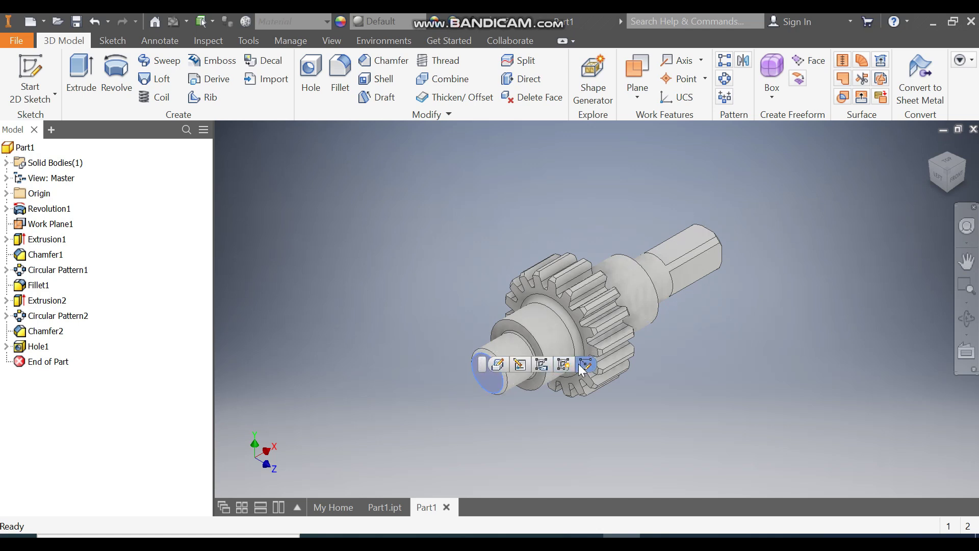
pyautogui.click(548, 375)
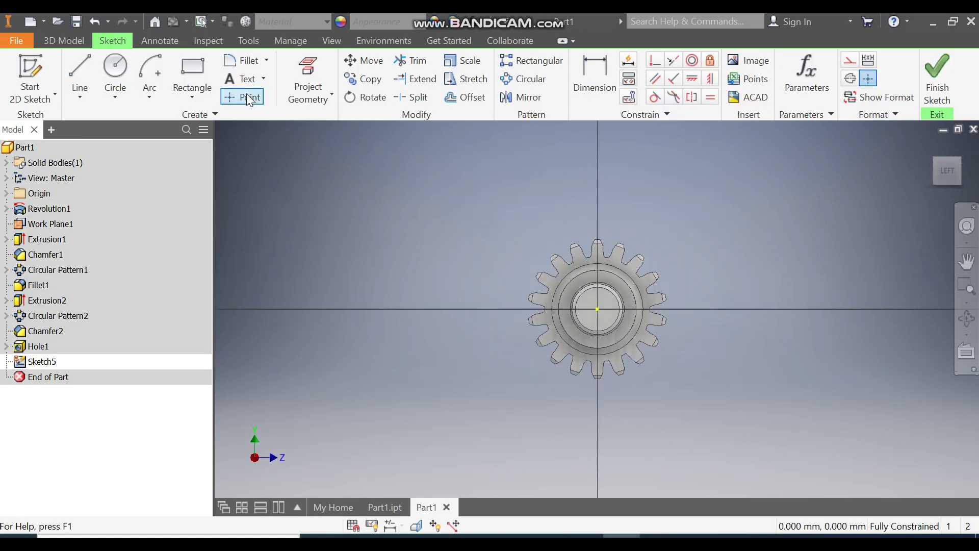
pyautogui.click(245, 97)
pyautogui.scroll(2, 620, 327)
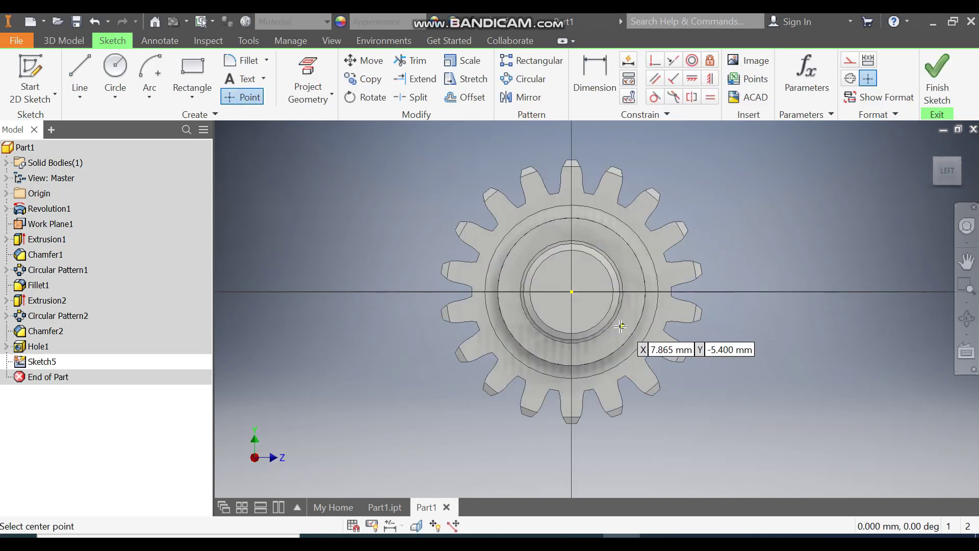
pyautogui.click(572, 292)
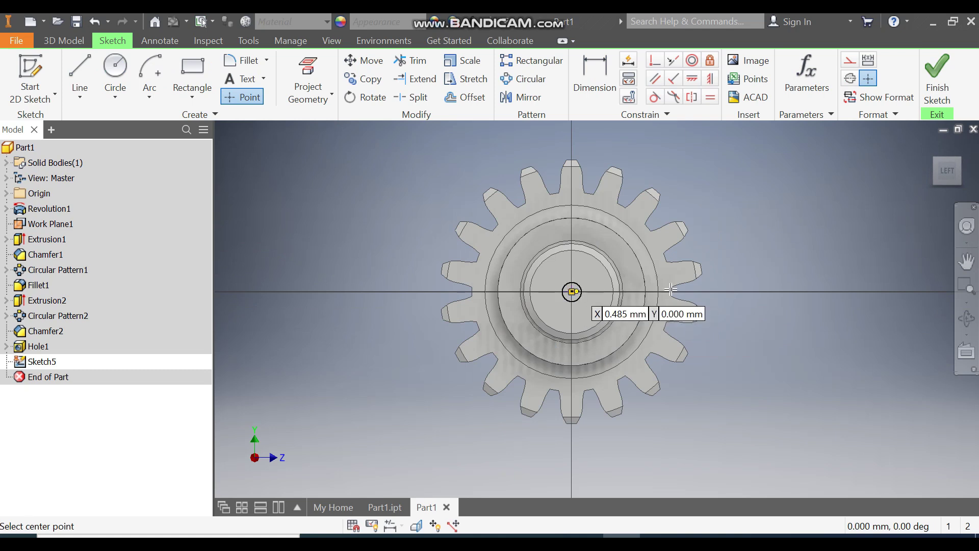
pyautogui.click(937, 81)
# Create a 3 mm countersunk hole at the short shaft's sketched point, 6 mm deep with a 5 mm, 90-degree countersink and angled drill point.
pyautogui.scroll(3, 469, 394)
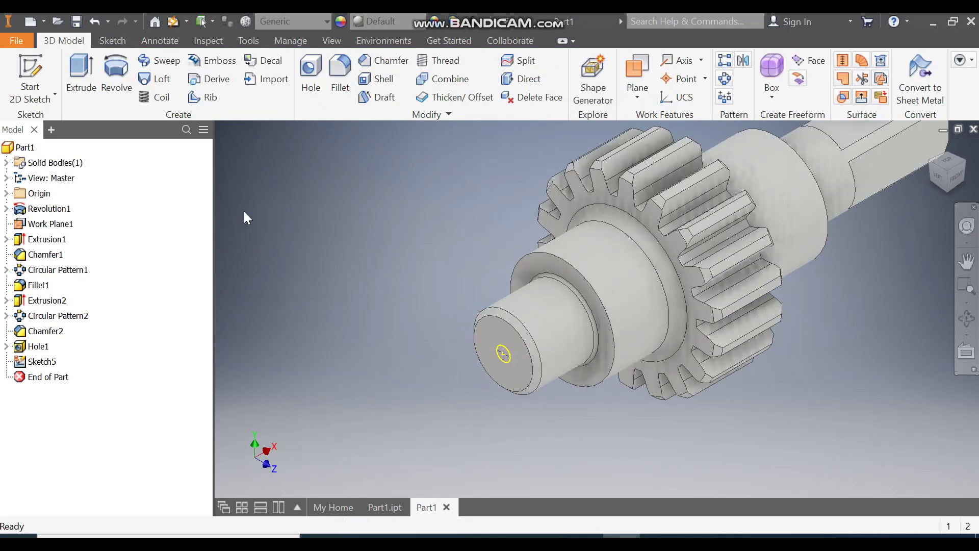
pyautogui.click(308, 76)
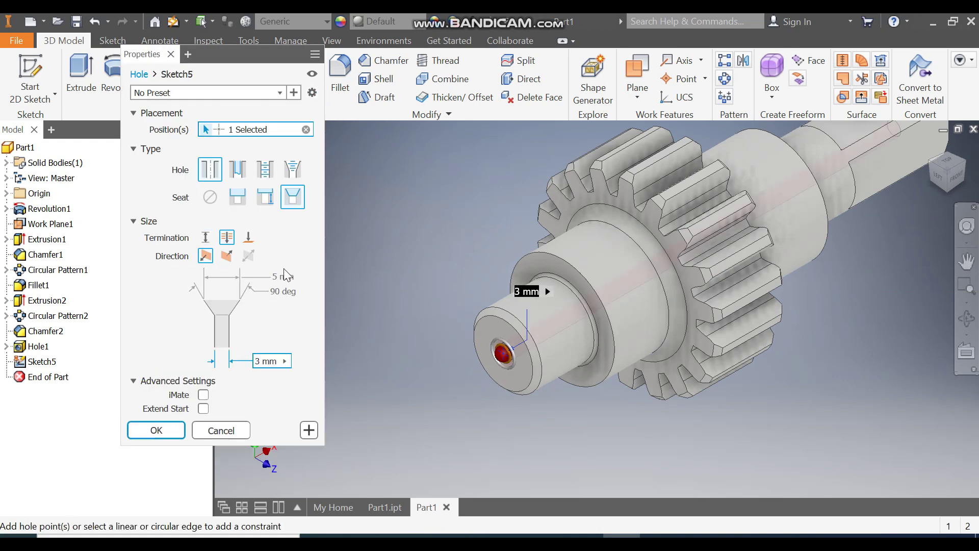
pyautogui.click(205, 242)
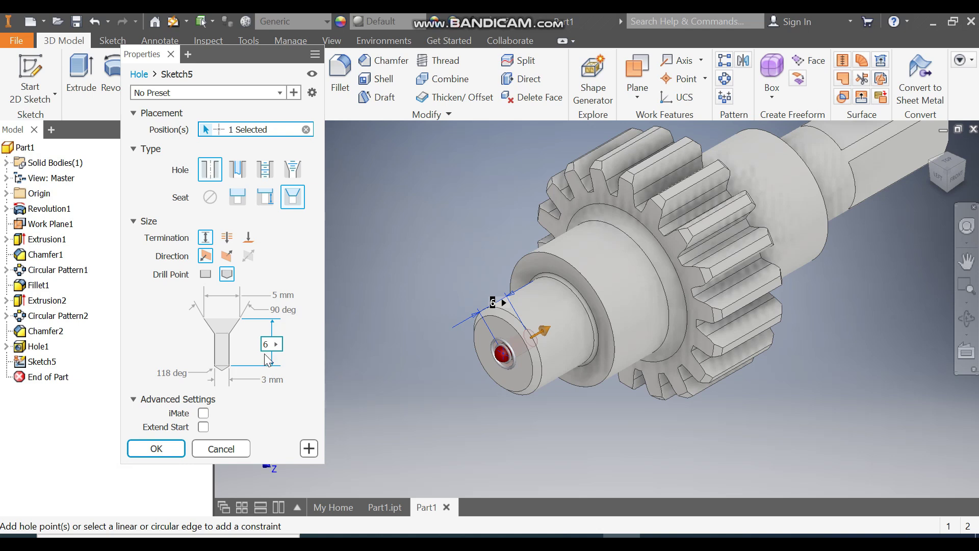
pyautogui.click(162, 454)
pyautogui.scroll(-4, 380, 357)
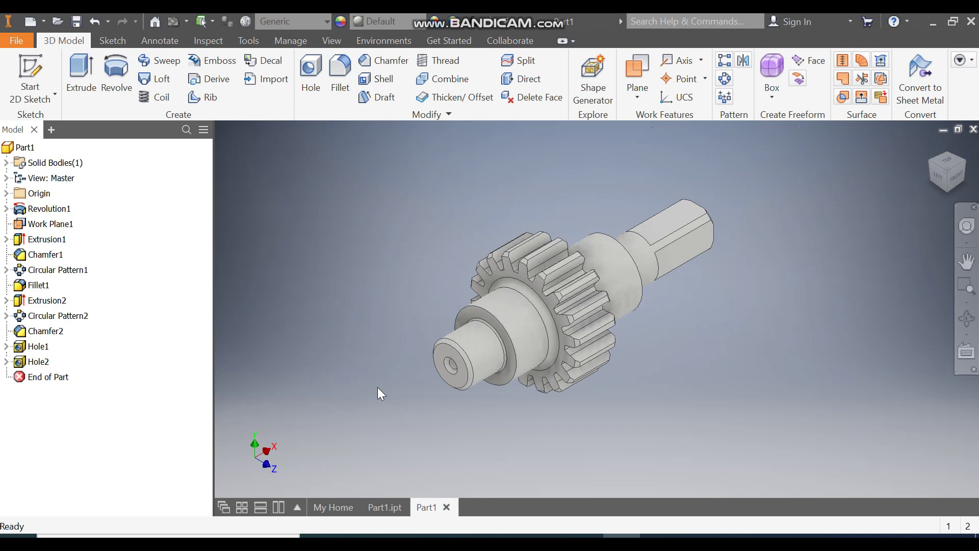
# Apply the Galvanized appearance to the whole gear shaft.
pyautogui.click(967, 172)
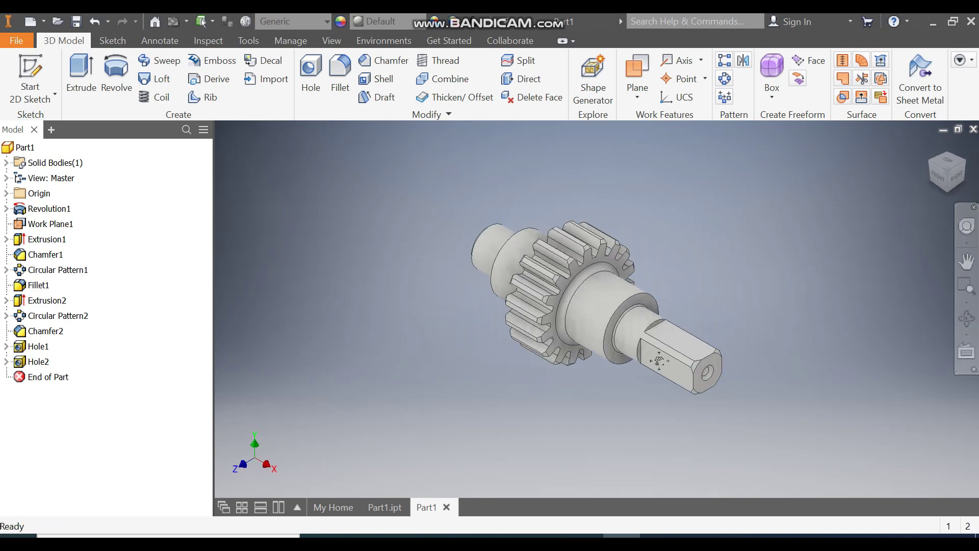
pyautogui.scroll(3, 661, 373)
pyautogui.moveTo(661, 372); pyautogui.dragTo(654, 388, button='middle')
pyautogui.click(384, 22)
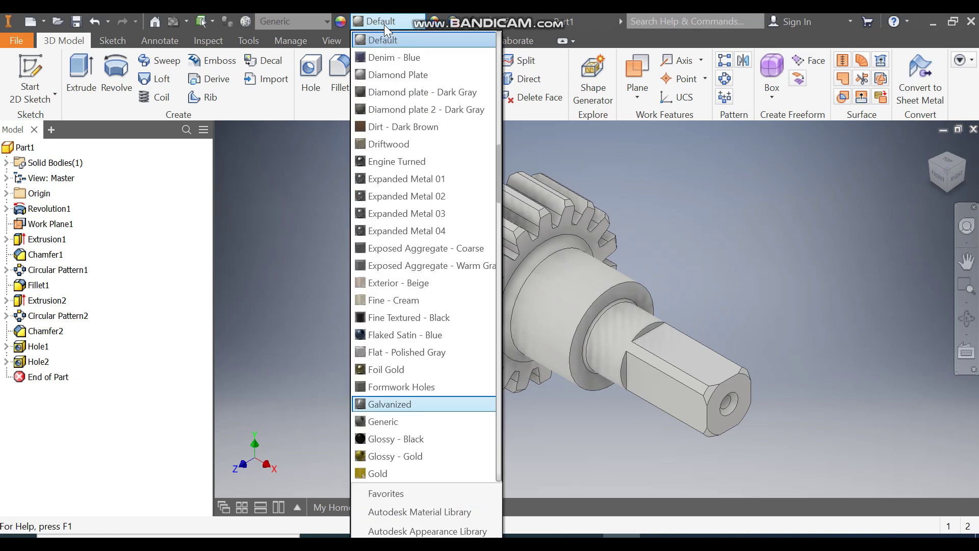
pyautogui.click(390, 404)
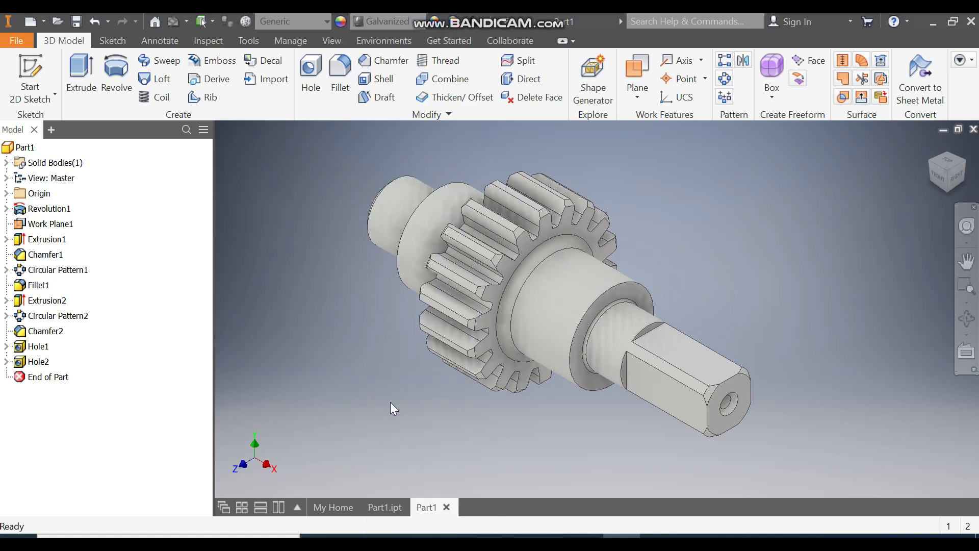
pyautogui.moveTo(374, 332); pyautogui.dragTo(399, 331, button='middle')
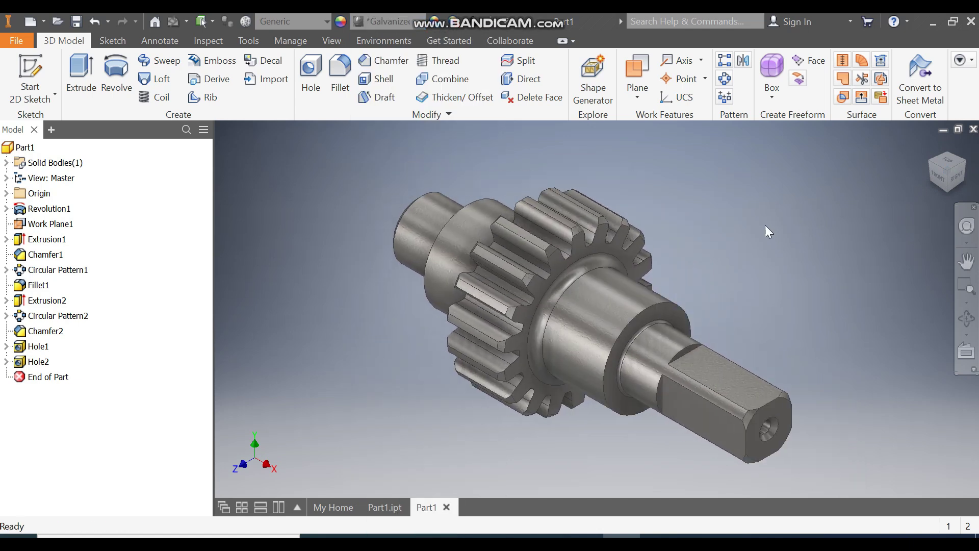